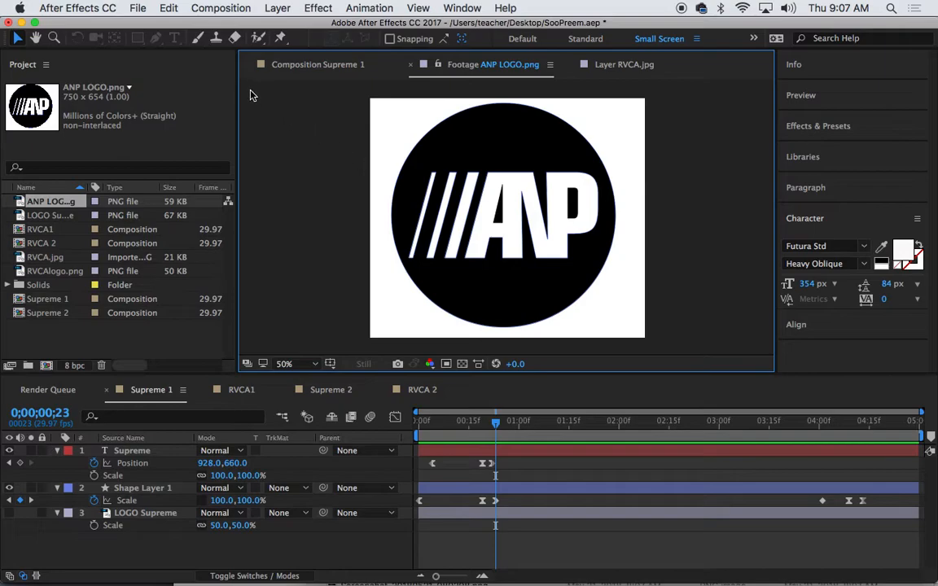
Create a 1920×1080, 29.97 fps, 5-second composition named ANP
{"action": "left_click", "coordinate": [218, 8]}
{"action": "left_click", "coordinate": [221, 24]}
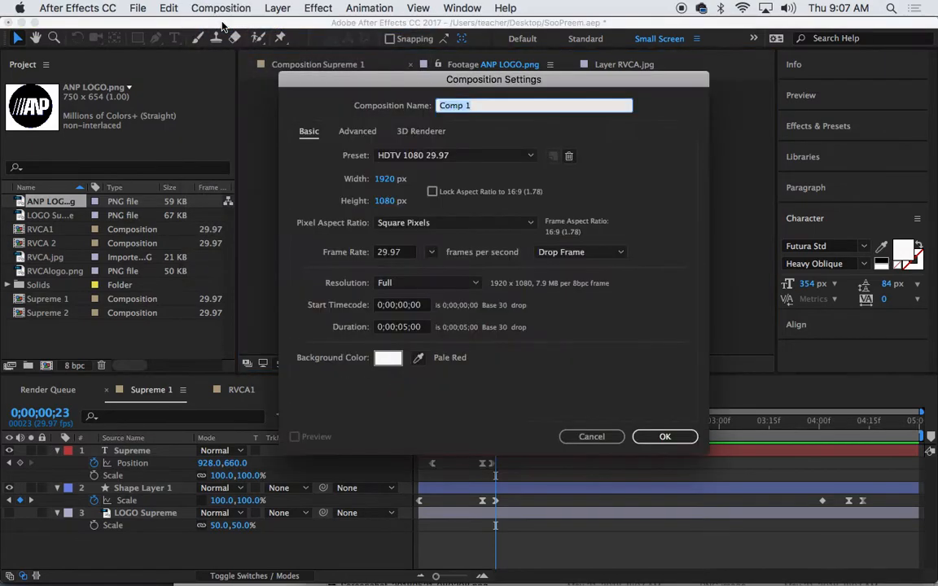
{"action": "left_click_drag", "start_coordinate": [457, 79], "coordinate": [411, 79]}
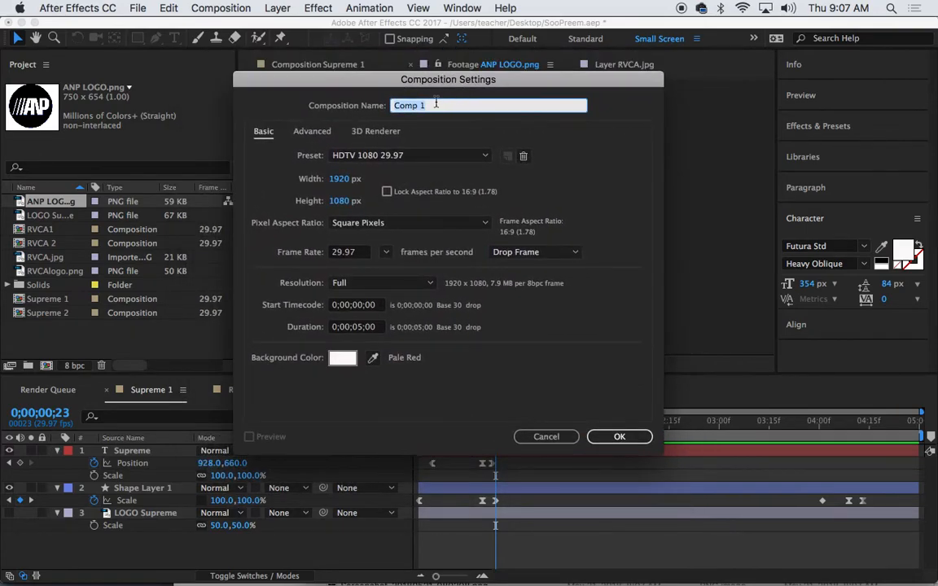
{"action": "type", "text": "ANP"}
{"action": "left_click_drag", "start_coordinate": [431, 82], "coordinate": [432, 85]}
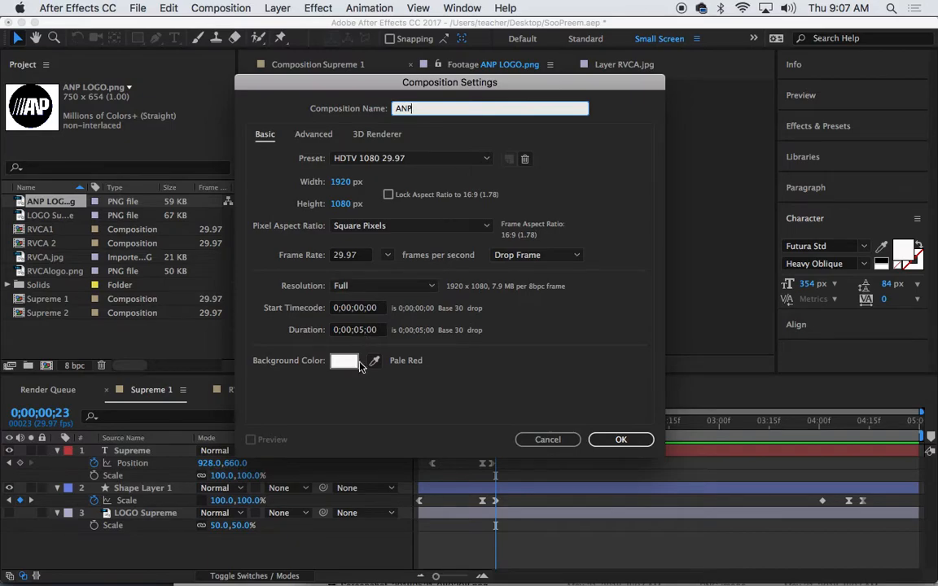
{"action": "left_click", "coordinate": [620, 441]}
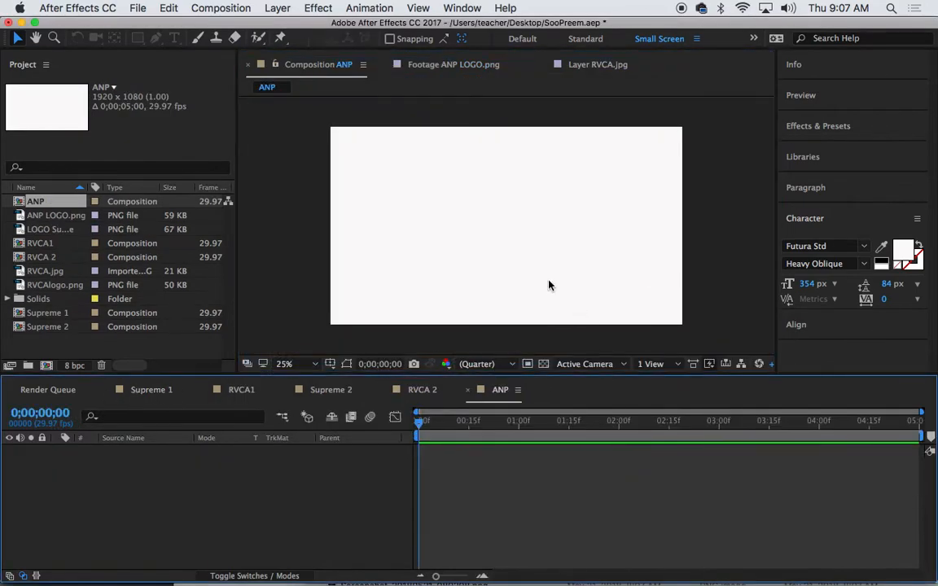
Add ANP LOGO.png to the ANP composition, centre it and scale it to 146%
{"action": "left_click", "coordinate": [47, 352]}
{"action": "left_click_drag", "start_coordinate": [30, 218], "coordinate": [424, 228]}
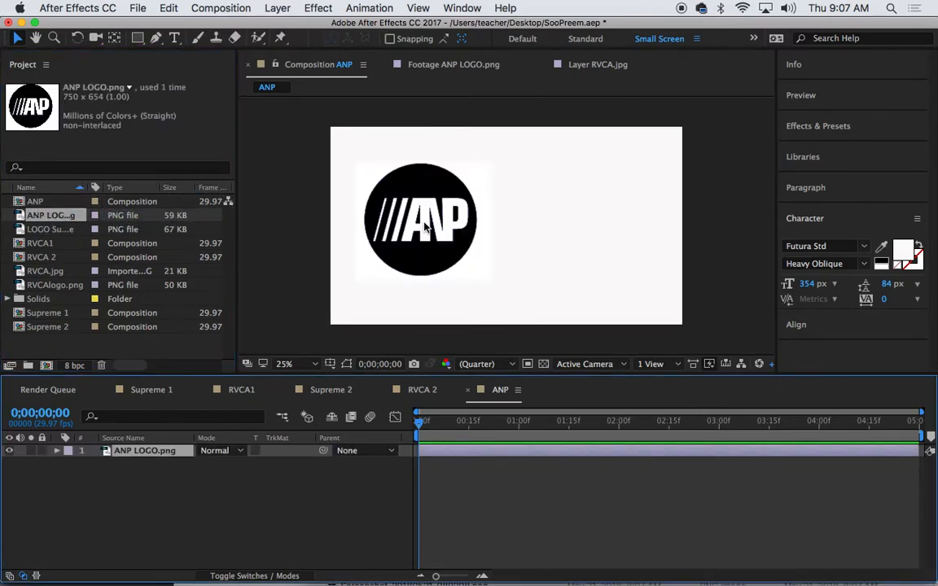
{"action": "left_click_drag", "start_coordinate": [425, 268], "coordinate": [502, 268]}
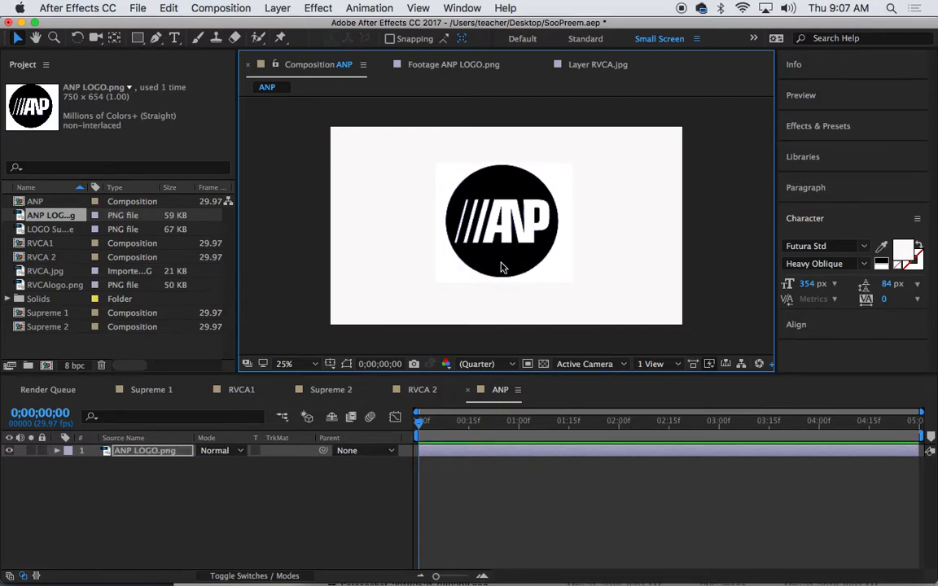
{"action": "key", "text": "s"}
{"action": "left_click_drag", "start_coordinate": [236, 464], "coordinate": [262, 465]}
Lock the ANP LOGO.png layer and zoom the viewer to 50%
{"action": "left_click", "coordinate": [226, 561]}
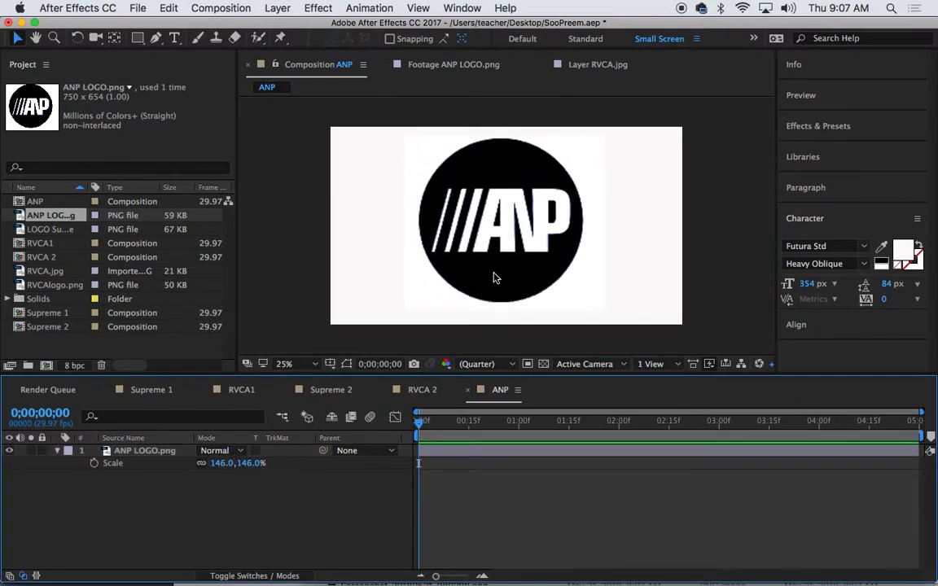
{"action": "left_click_drag", "start_coordinate": [520, 214], "coordinate": [521, 218]}
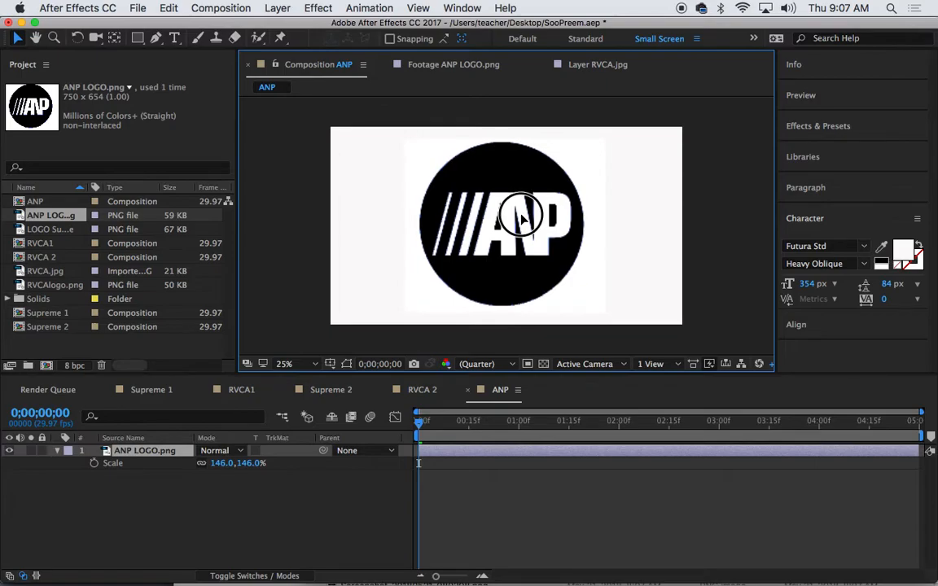
{"action": "key", "text": "Return"}
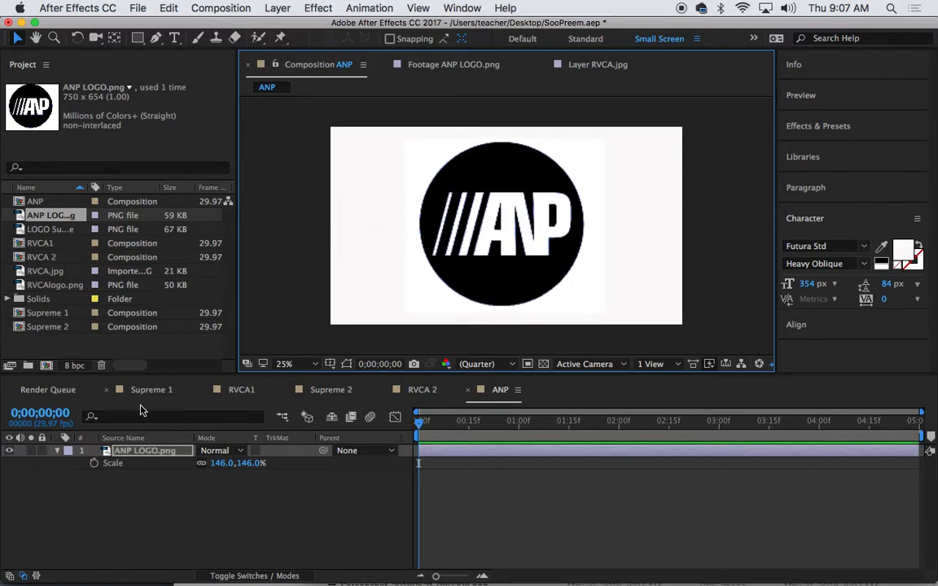
{"action": "left_click", "coordinate": [43, 454]}
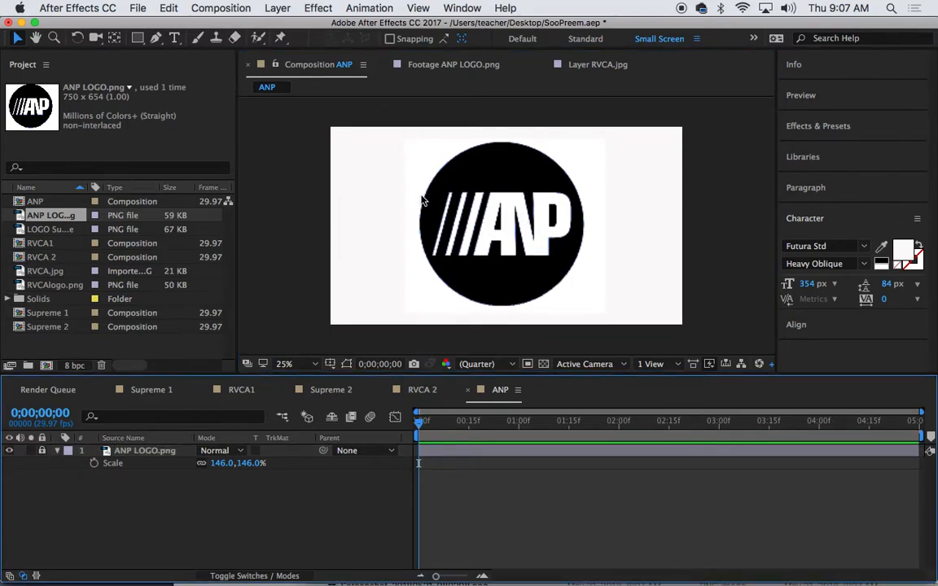
{"action": "key", "text": "period"}
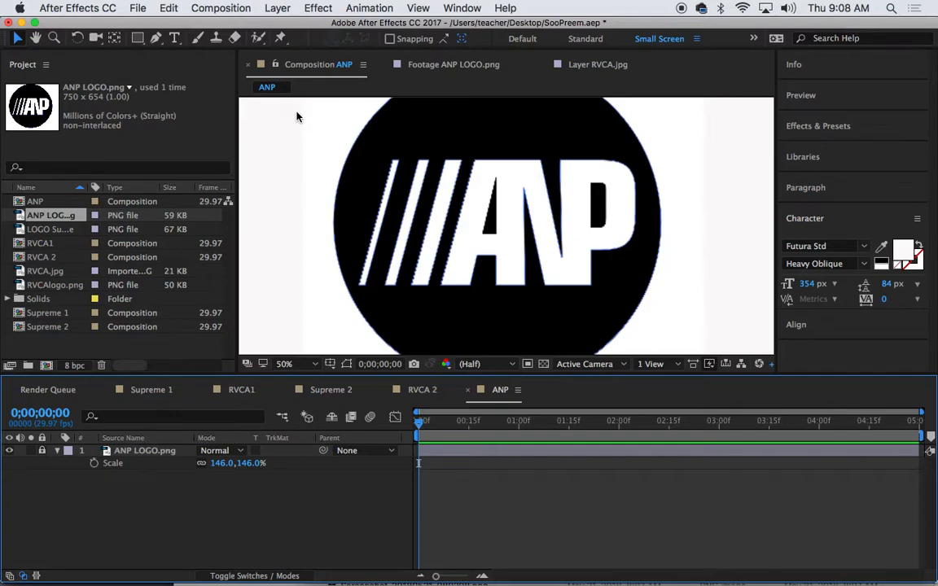
Zoom to 100%, check Position 952, 544, and pan to the logo's slashes and letter A
{"action": "key", "text": "period"}
{"action": "key", "text": "comma"}
{"action": "left_click", "coordinate": [441, 178]}
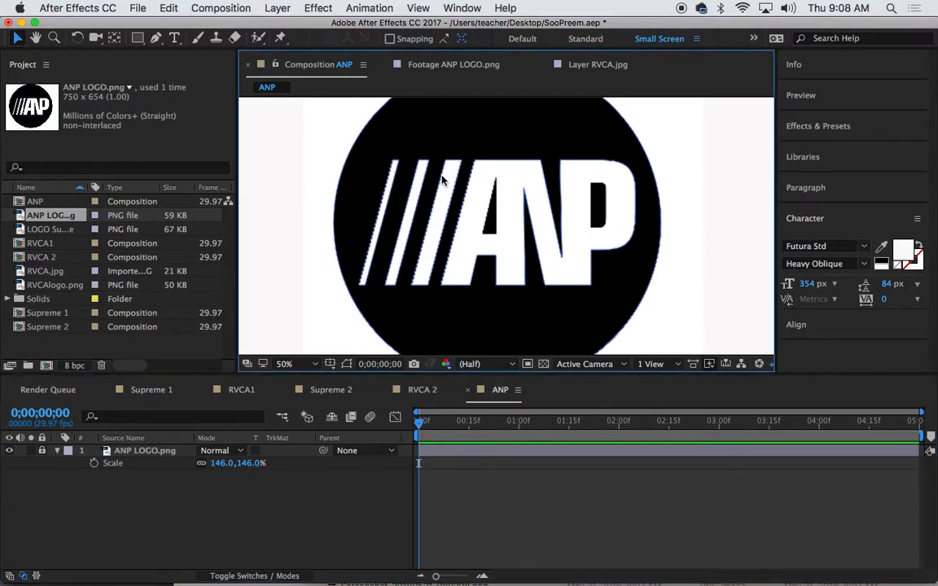
{"action": "left_click", "coordinate": [366, 238]}
{"action": "key", "text": "period"}
{"action": "key", "text": "comma"}
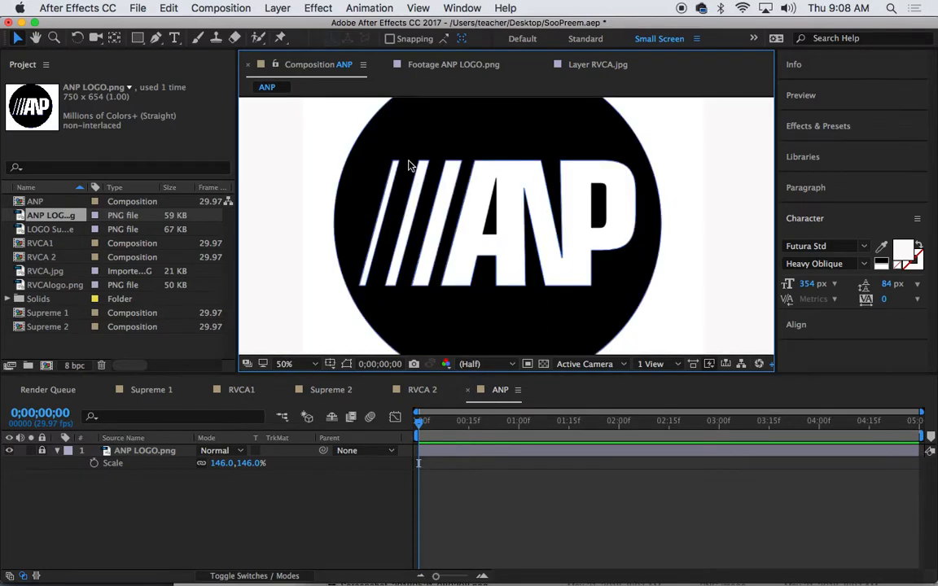
{"action": "key", "text": "period"}
{"action": "key", "text": "p"}
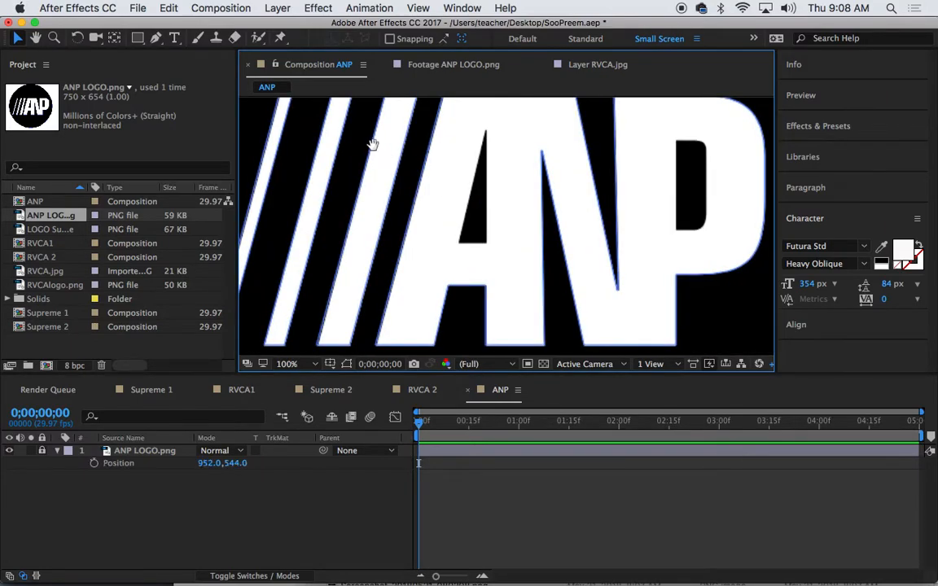
{"action": "left_click_drag", "start_coordinate": [372, 145], "coordinate": [525, 245]}
{"action": "left_click_drag", "start_coordinate": [508, 203], "coordinate": [492, 119]}
{"action": "mouse_move", "coordinate": [623, 193]}
{"action": "left_mouse_down"}
{"action": "mouse_move", "coordinate": [509, 140]}
{"action": "mouse_move", "coordinate": [568, 191]}
{"action": "mouse_move", "coordinate": [526, 218]}
{"action": "left_mouse_up"}
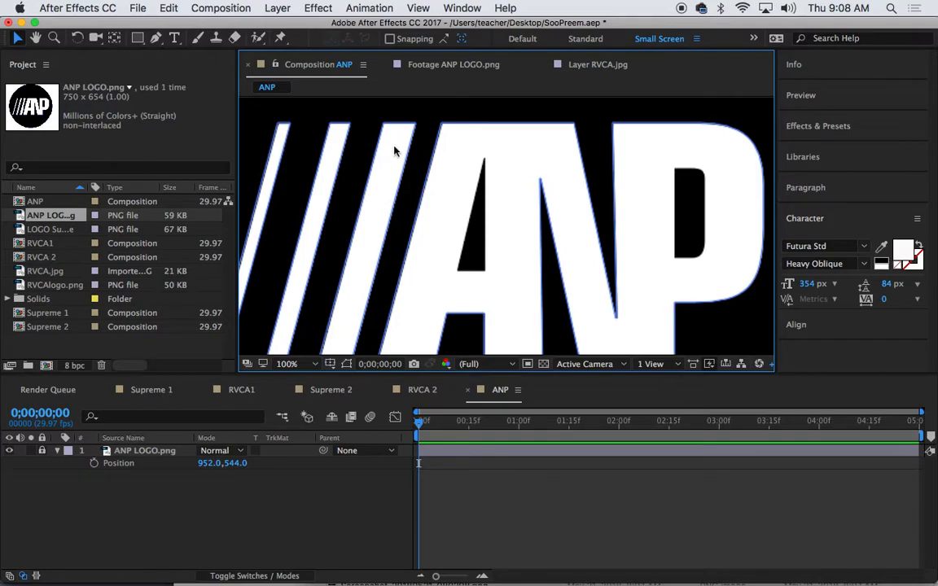
{"action": "left_click_drag", "start_coordinate": [355, 192], "coordinate": [498, 183]}
Pick the Pen tool with the shape Fill set to None
{"action": "key", "text": "p"}
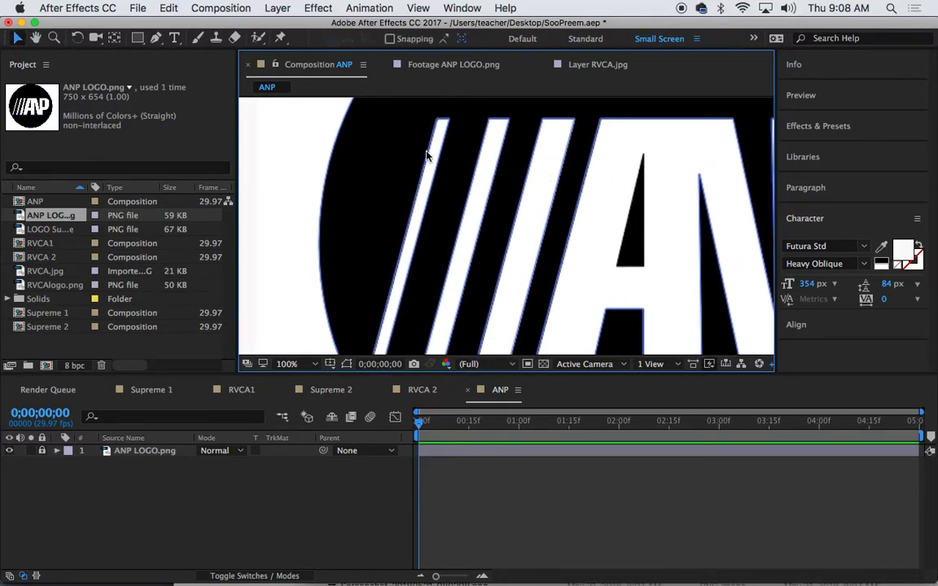
{"action": "left_click", "coordinate": [155, 38]}
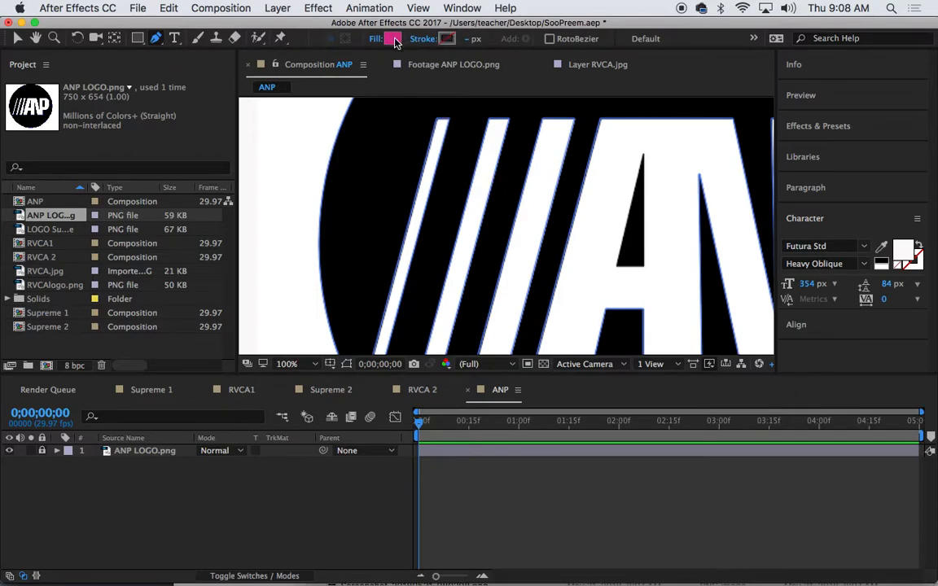
{"action": "left_click", "coordinate": [392, 39]}
{"action": "left_click", "coordinate": [387, 352]}
{"action": "left_click", "coordinate": [393, 39], "text": "alt"}
{"action": "left_click", "coordinate": [393, 39], "text": "alt"}
{"action": "left_click", "coordinate": [394, 39], "text": "alt"}
Trace a closed path around the corners of the logo's first slash
{"action": "left_click", "coordinate": [438, 124]}
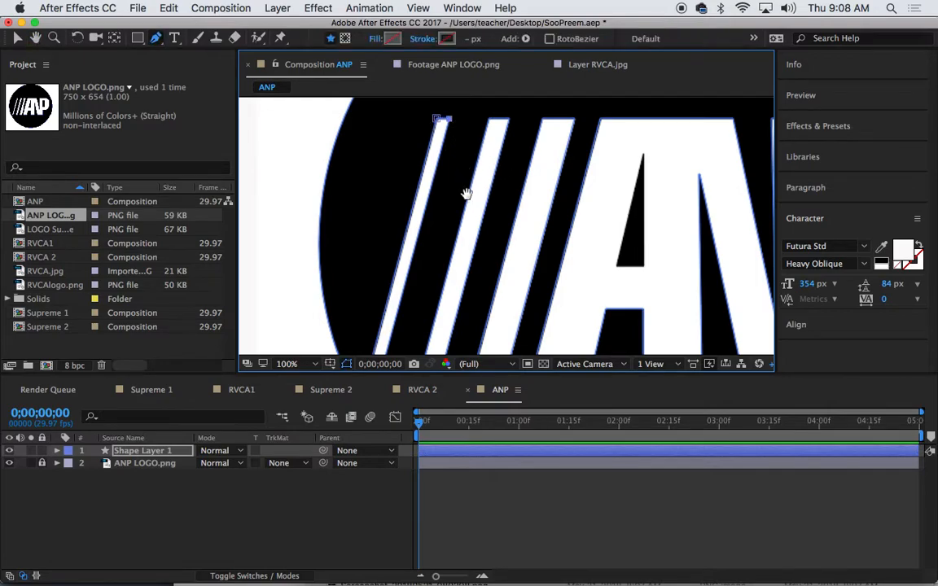
{"action": "left_click_drag", "start_coordinate": [465, 194], "coordinate": [477, 146]}
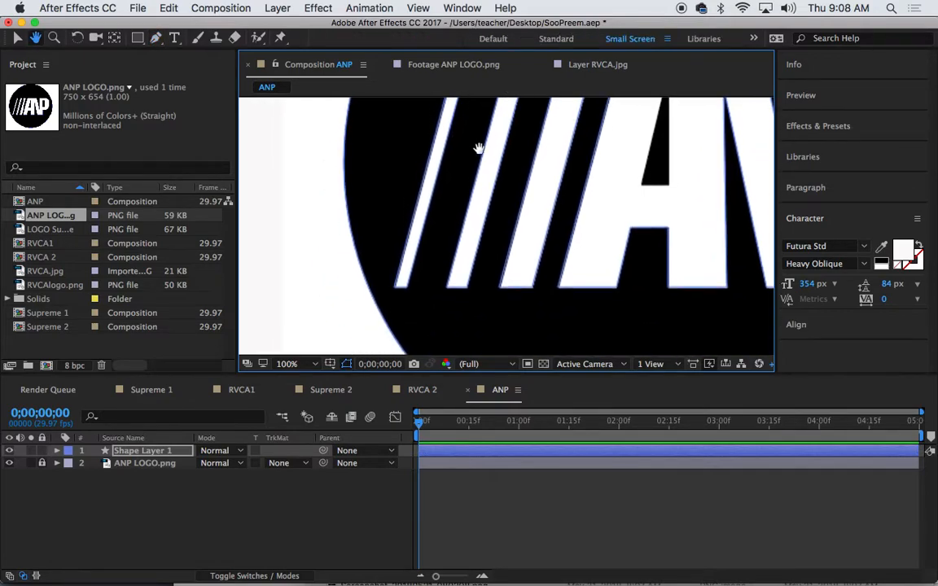
{"action": "left_click", "coordinate": [408, 288]}
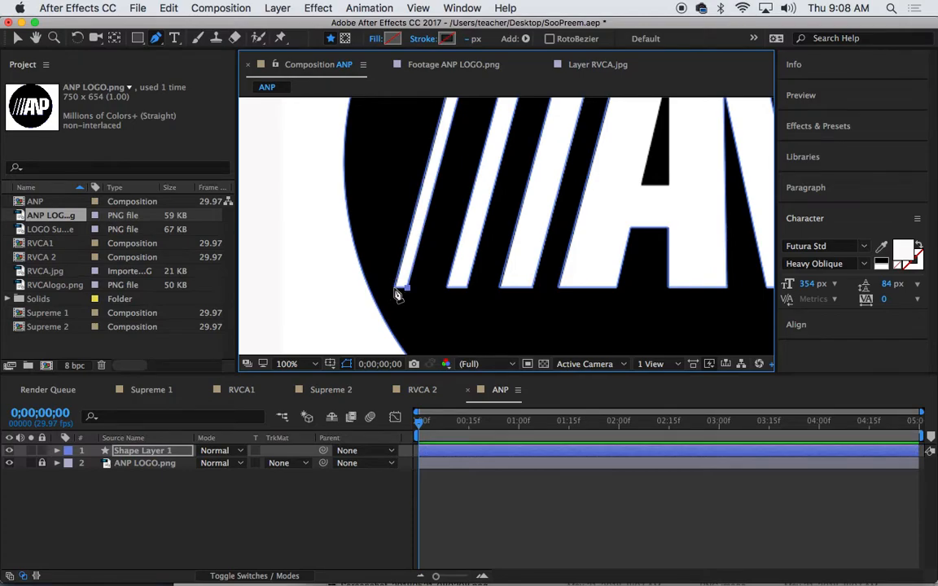
{"action": "left_click", "coordinate": [395, 288]}
{"action": "key", "text": "space"}
{"action": "left_click_drag", "start_coordinate": [433, 230], "coordinate": [416, 372]}
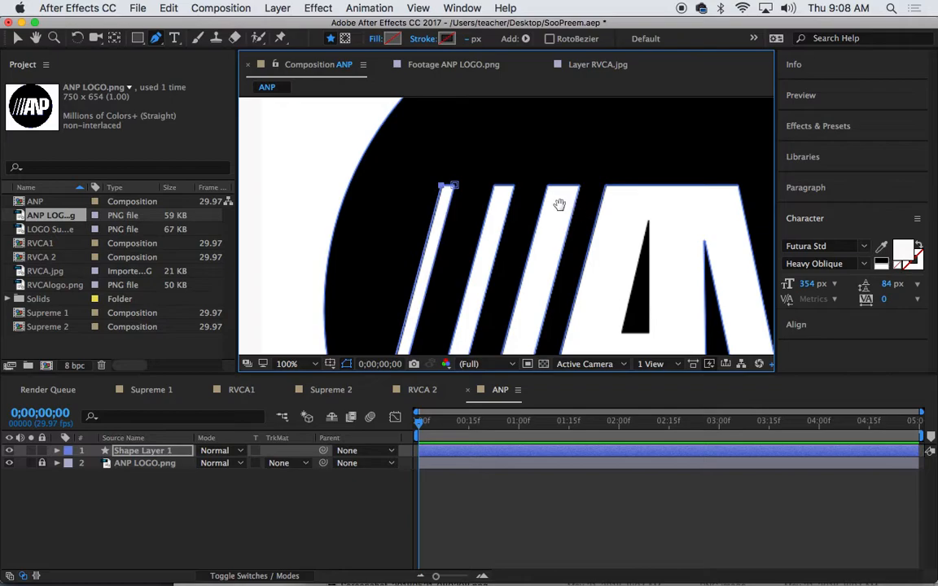
{"action": "key", "text": "space"}
{"action": "left_click_drag", "start_coordinate": [557, 203], "coordinate": [547, 169]}
Rename the new shape layer Small Bar
{"action": "left_click", "coordinate": [137, 453]}
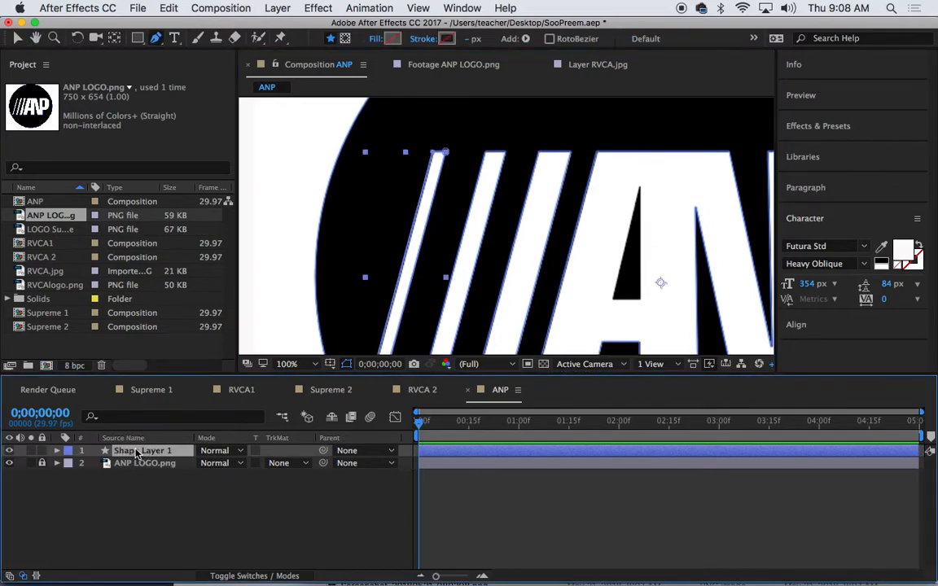
{"action": "key", "text": "Return"}
{"action": "type", "text": "Small Bar"}
{"action": "key", "text": "Return"}
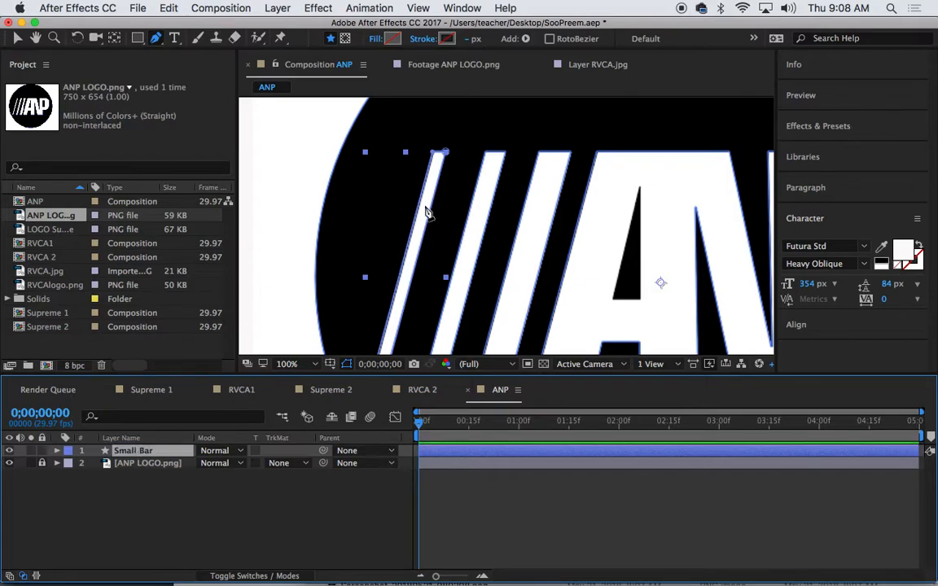
{"action": "left_click", "coordinate": [136, 492]}
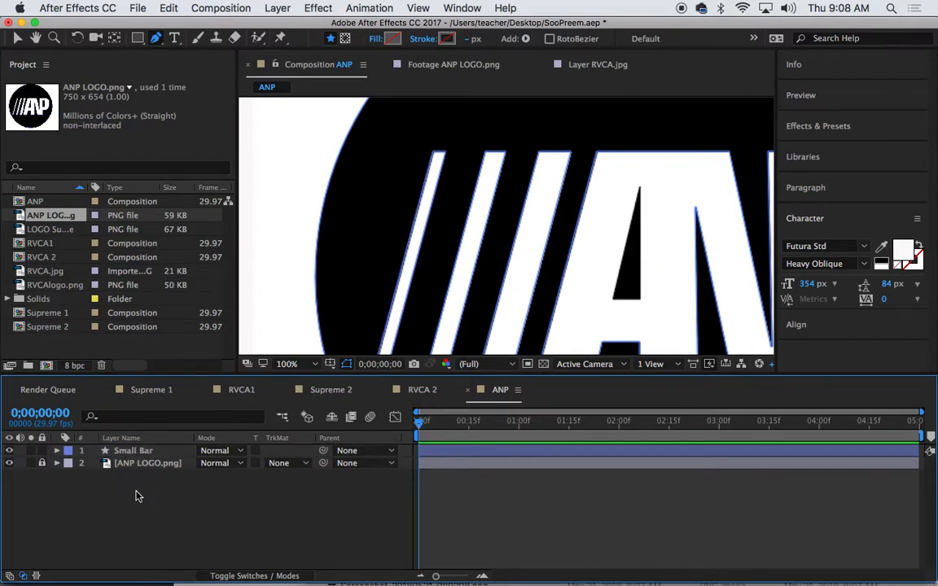
{"action": "left_click", "coordinate": [485, 151]}
Add the second slash's top-right and bottom corner points, undoing an accidental curve
{"action": "left_click", "coordinate": [505, 151]}
{"action": "left_click_drag", "start_coordinate": [529, 210], "coordinate": [549, 69]}
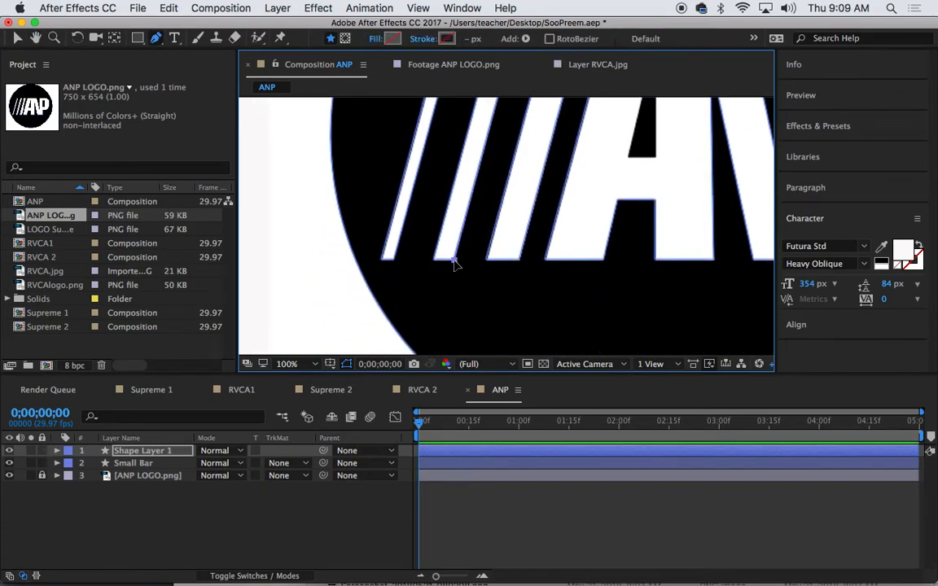
{"action": "left_click", "coordinate": [432, 258]}
{"action": "left_click_drag", "start_coordinate": [460, 257], "coordinate": [457, 298]}
{"action": "key", "text": "super+z"}
{"action": "key", "text": "space"}
{"action": "left_click_drag", "start_coordinate": [486, 173], "coordinate": [486, 290]}
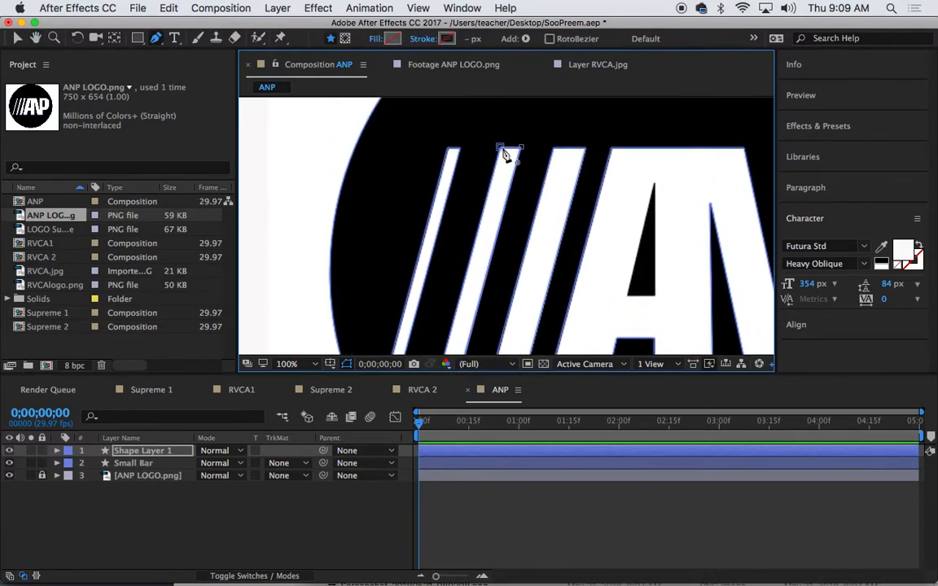
Close the second slash outline and rename its layer Medium Bar
{"action": "left_click", "coordinate": [134, 450]}
{"action": "key", "text": "Return"}
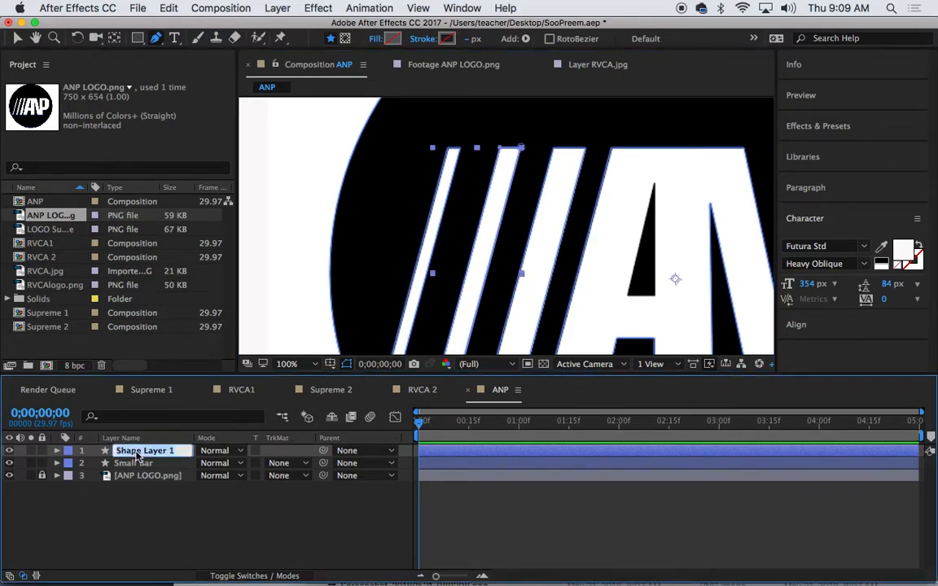
{"action": "type", "text": "Medium Bar"}
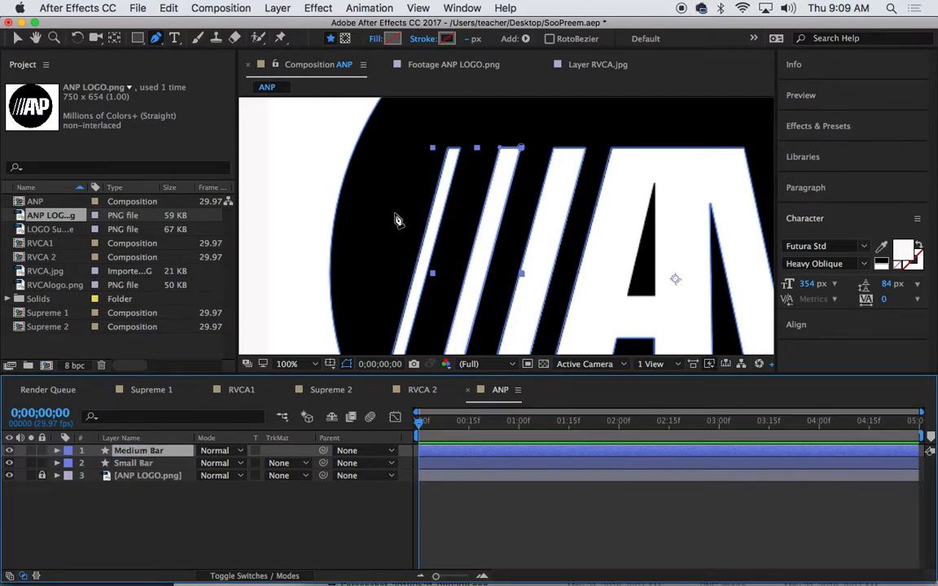
{"action": "left_click", "coordinate": [160, 508]}
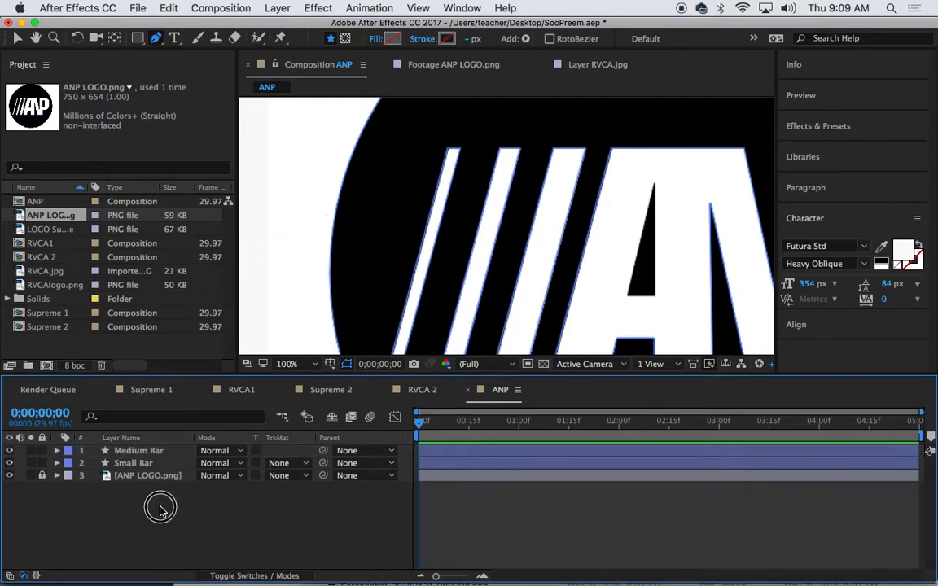
Outline the third, widest slash from its top corner to its bottom corner
{"action": "left_click", "coordinate": [552, 149]}
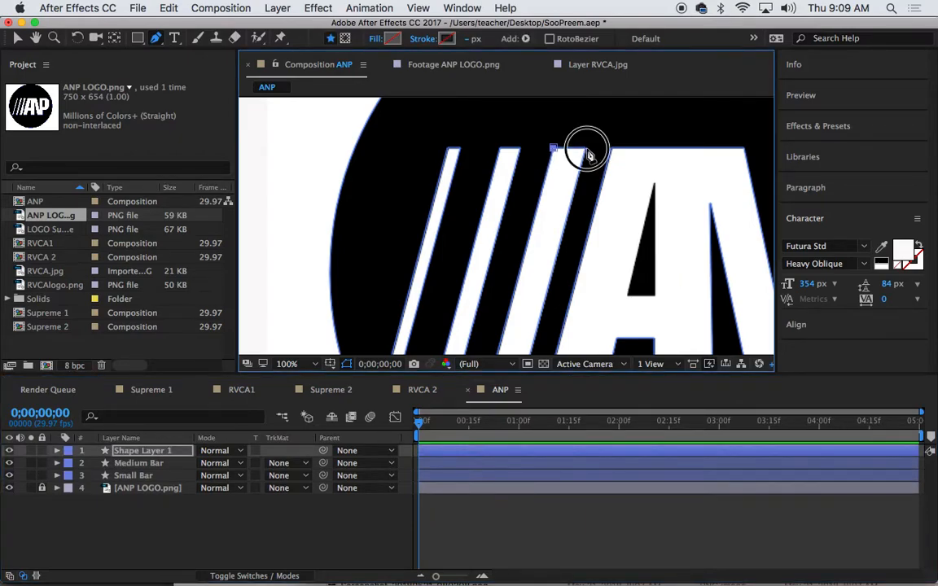
{"action": "scroll", "coordinate": [575, 255], "scroll_direction": "down", "scroll_amount": 5}
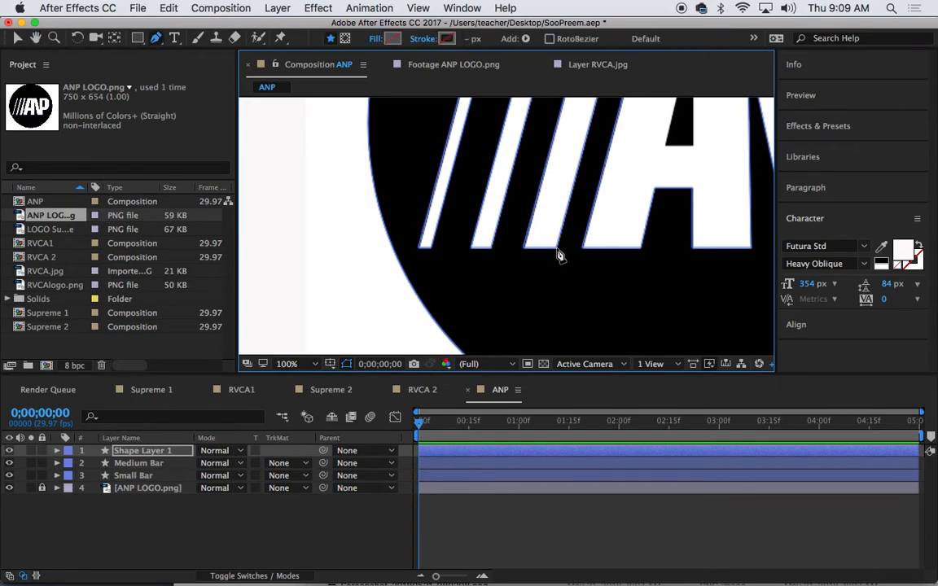
{"action": "left_click", "coordinate": [557, 249]}
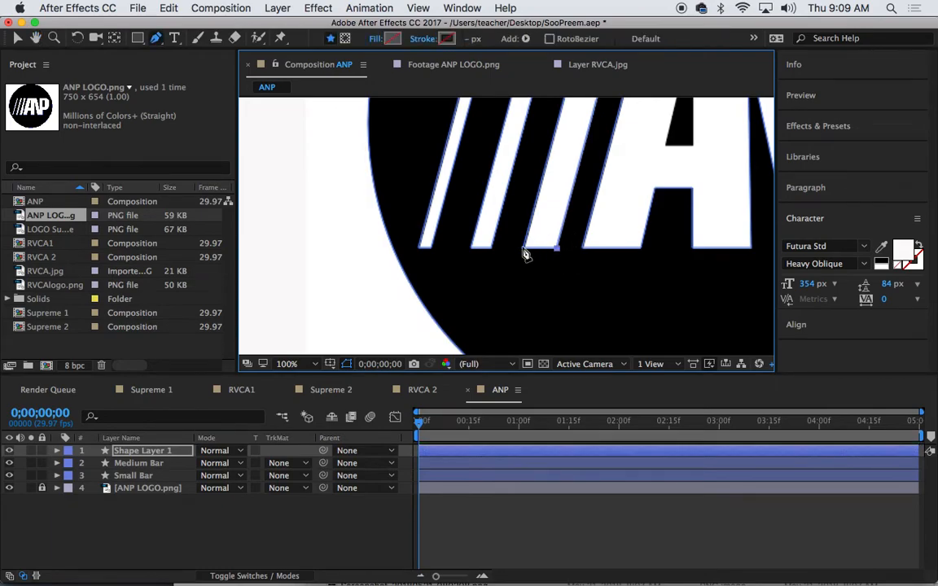
{"action": "left_click_drag", "start_coordinate": [575, 162], "coordinate": [540, 300]}
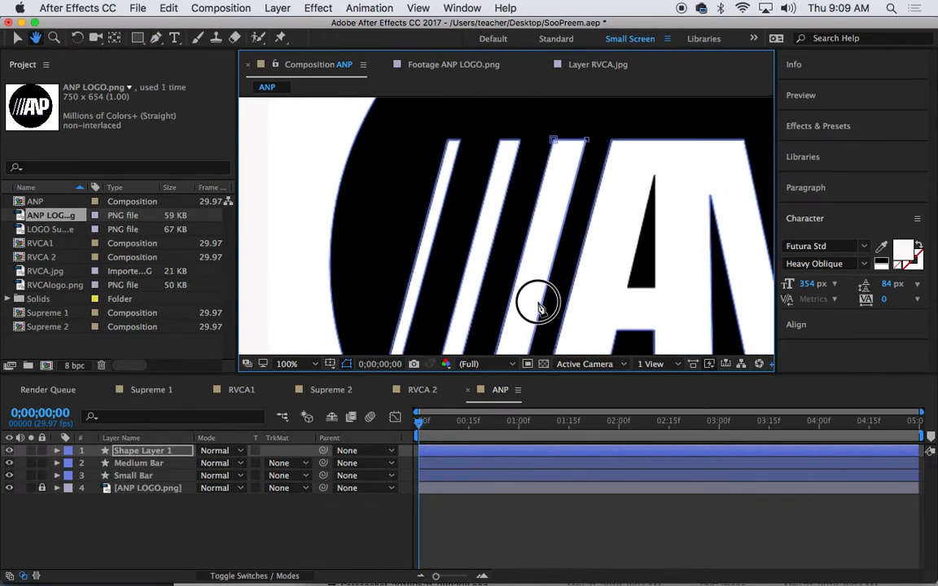
{"action": "left_click_drag", "start_coordinate": [644, 154], "coordinate": [549, 114]}
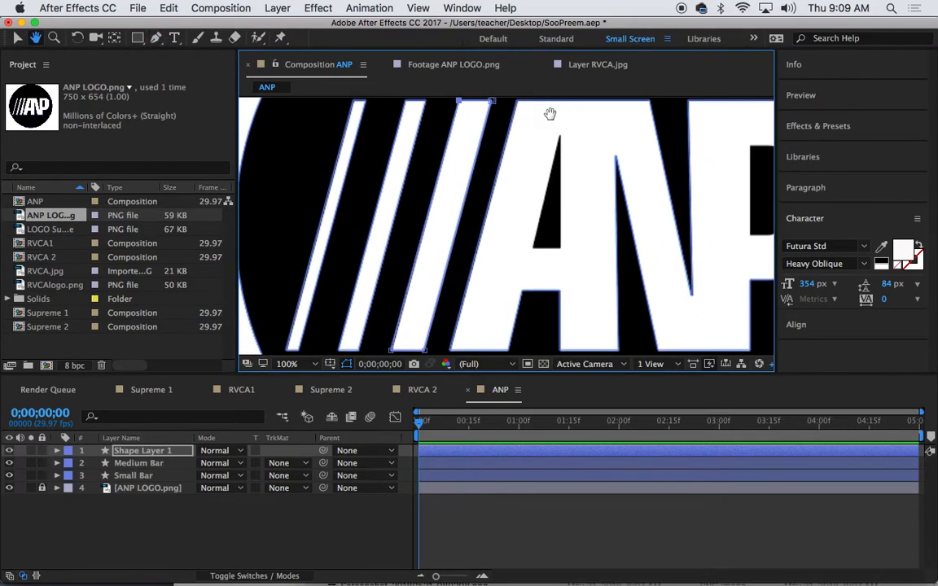
Rename the traced bar layer Big Bar and reframe the view at 100%
{"action": "left_click", "coordinate": [169, 453]}
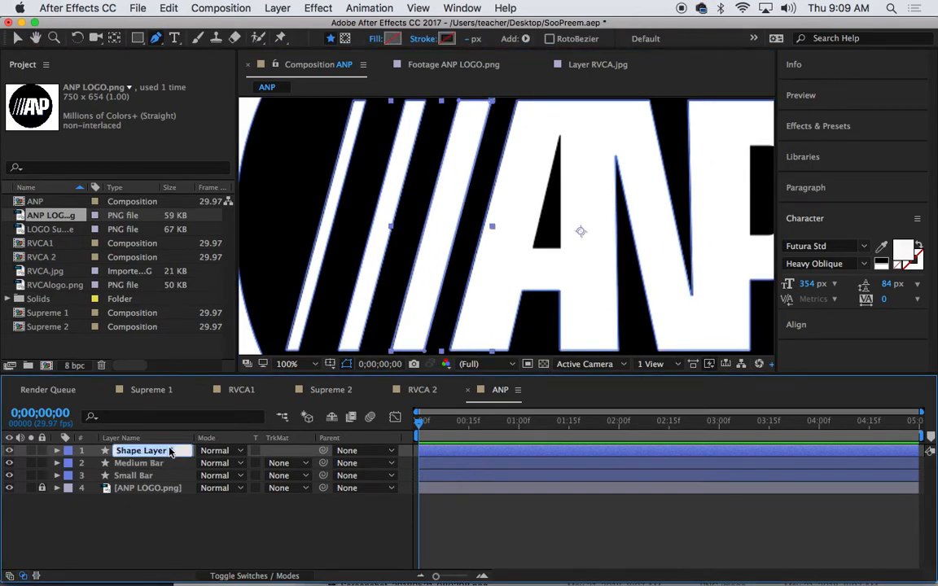
{"action": "type", "text": "Big Ba"}
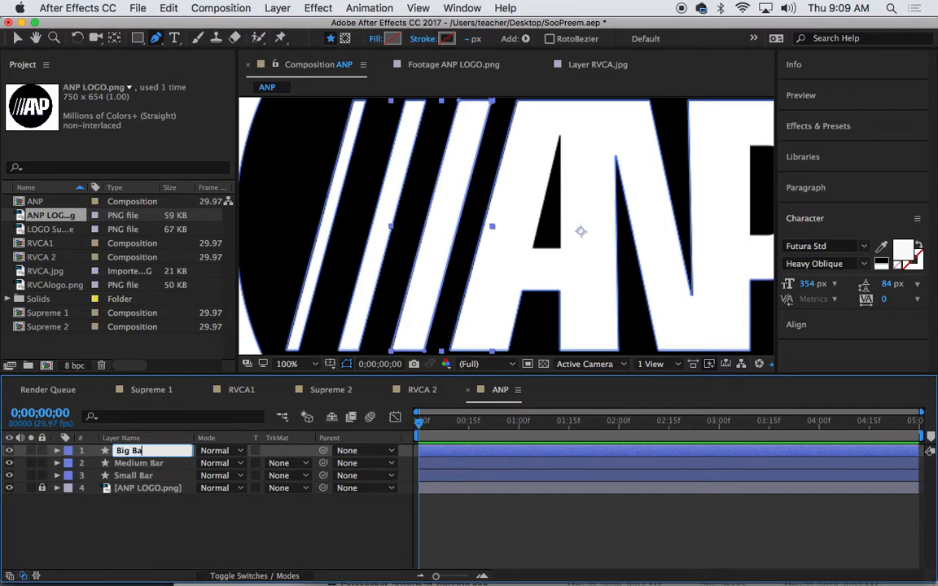
{"action": "type", "text": "r"}
{"action": "key", "text": "Return"}
{"action": "key", "text": "space"}
{"action": "left_click_drag", "start_coordinate": [555, 201], "coordinate": [547, 210]}
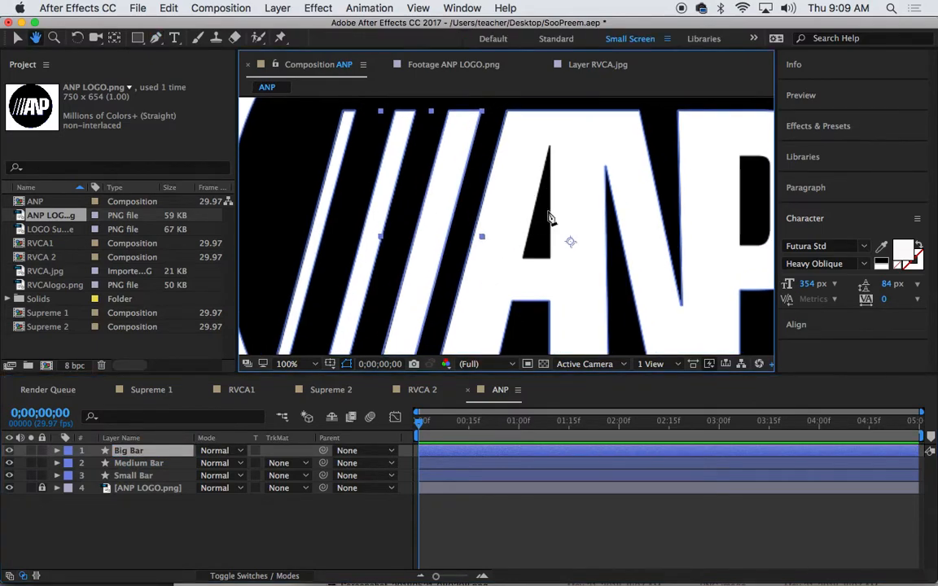
{"action": "key", "text": "comma"}
{"action": "key", "text": "space"}
{"action": "left_click_drag", "start_coordinate": [564, 159], "coordinate": [565, 161]}
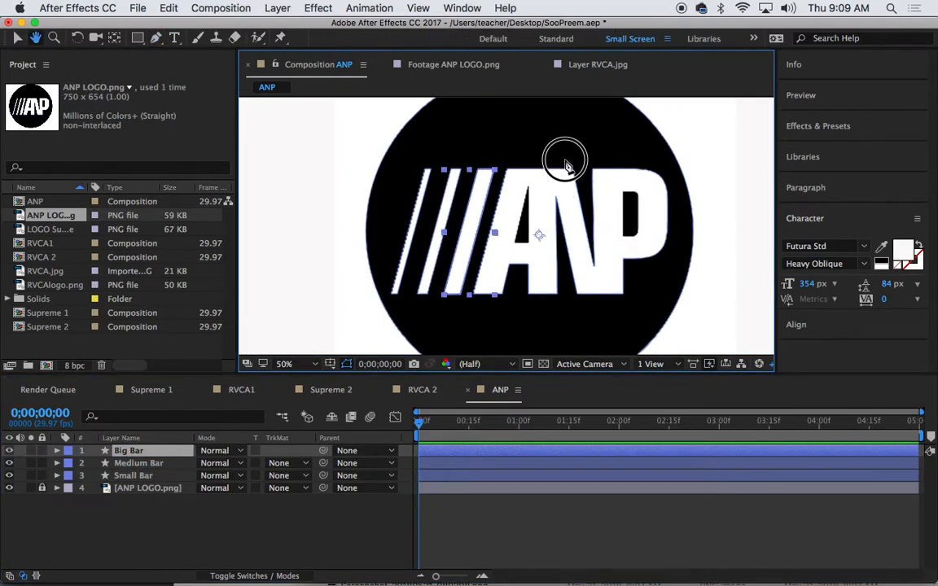
{"action": "key", "text": "period"}
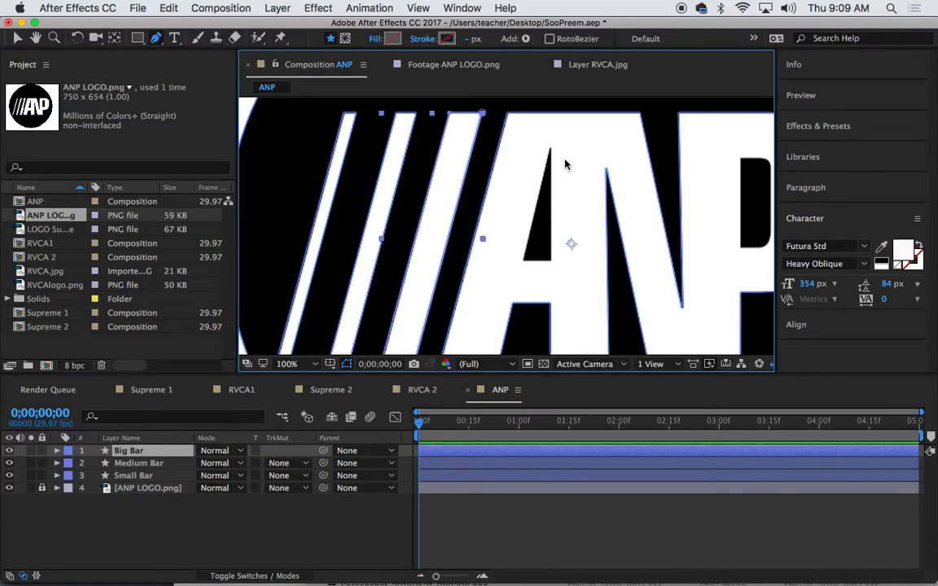
Begin tracing the letter A with points at its top-left and top-right corners
{"action": "left_click", "coordinate": [261, 502]}
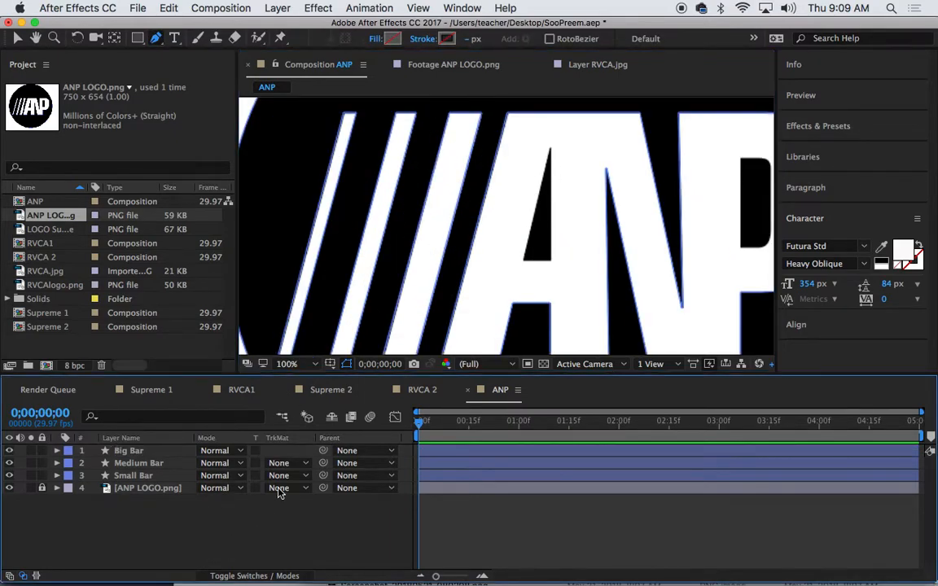
{"action": "key", "text": "comma"}
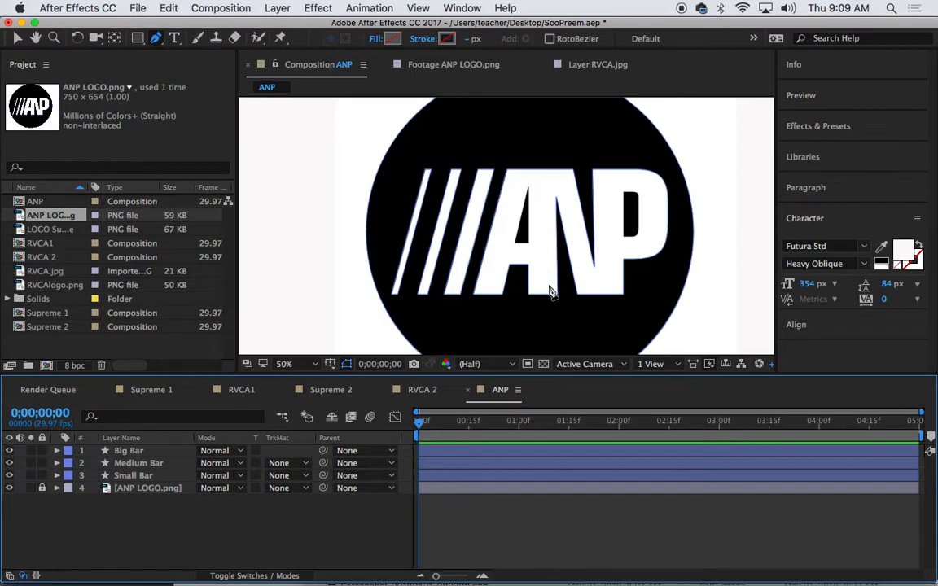
{"action": "left_click_drag", "start_coordinate": [522, 237], "coordinate": [493, 173]}
{"action": "key", "text": "period"}
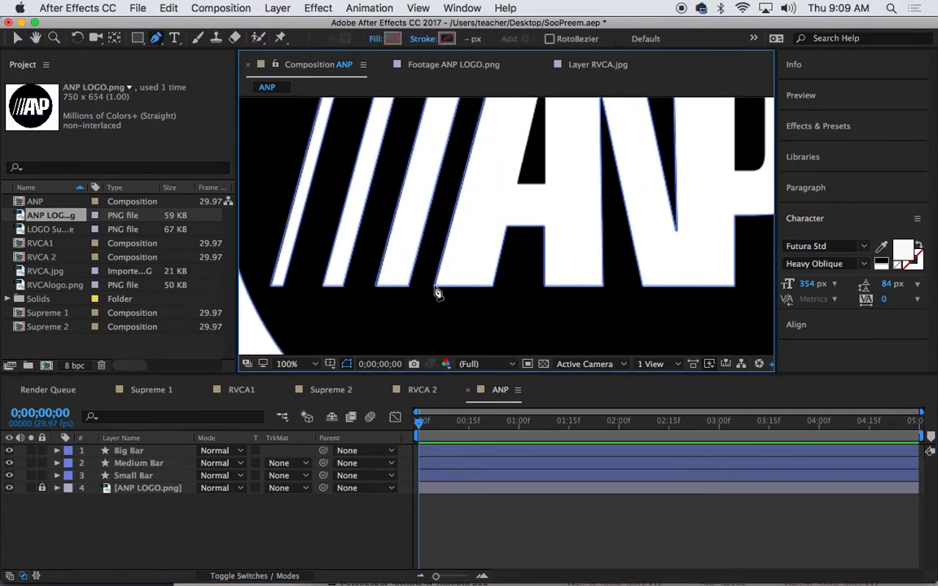
{"action": "left_click", "coordinate": [435, 293]}
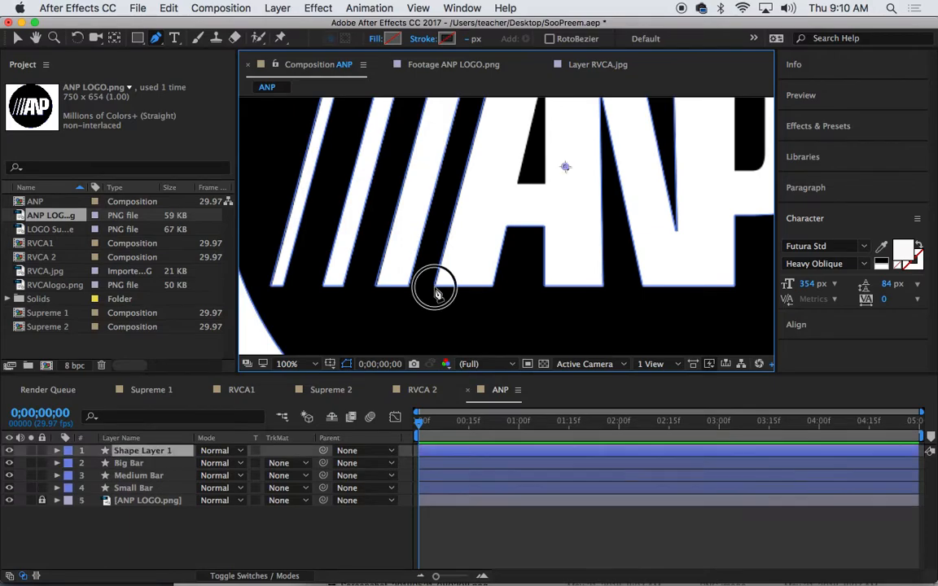
{"action": "left_click_drag", "start_coordinate": [481, 199], "coordinate": [480, 308]}
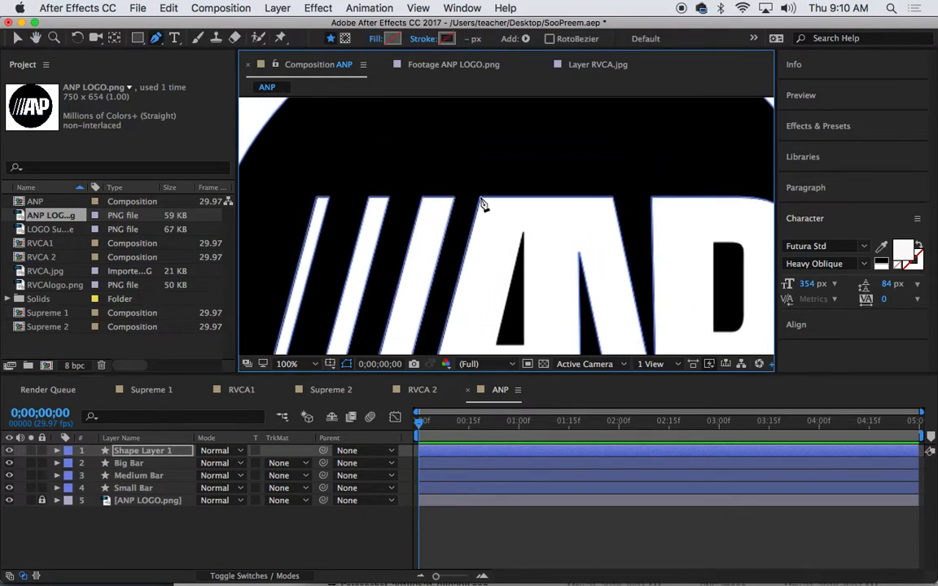
{"action": "left_click", "coordinate": [481, 198]}
{"action": "left_click", "coordinate": [614, 199]}
Finish the A outline through its right leg and crossbar corners, then select the layer
{"action": "left_click_drag", "start_coordinate": [616, 203], "coordinate": [599, 139]}
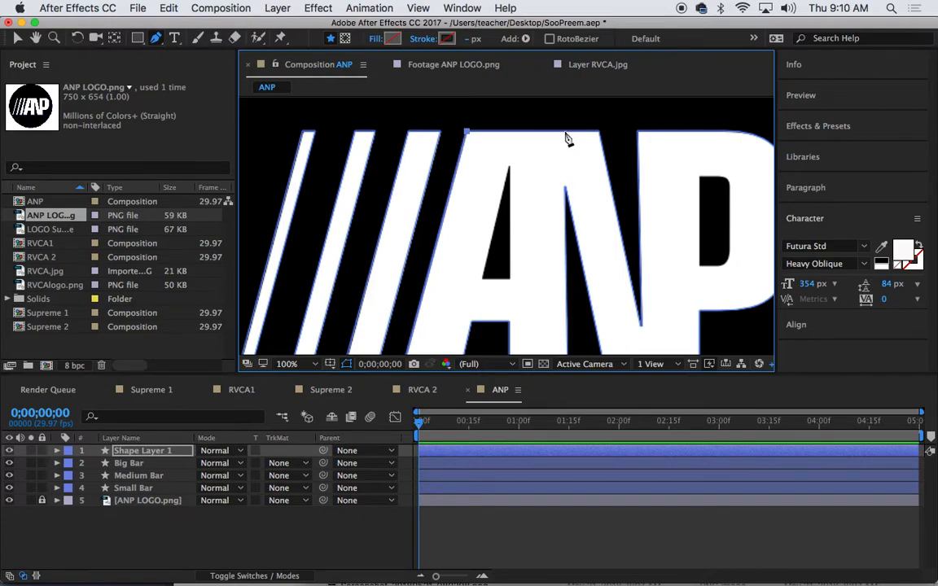
{"action": "scroll", "coordinate": [590, 199], "scroll_direction": "down", "scroll_amount": 5}
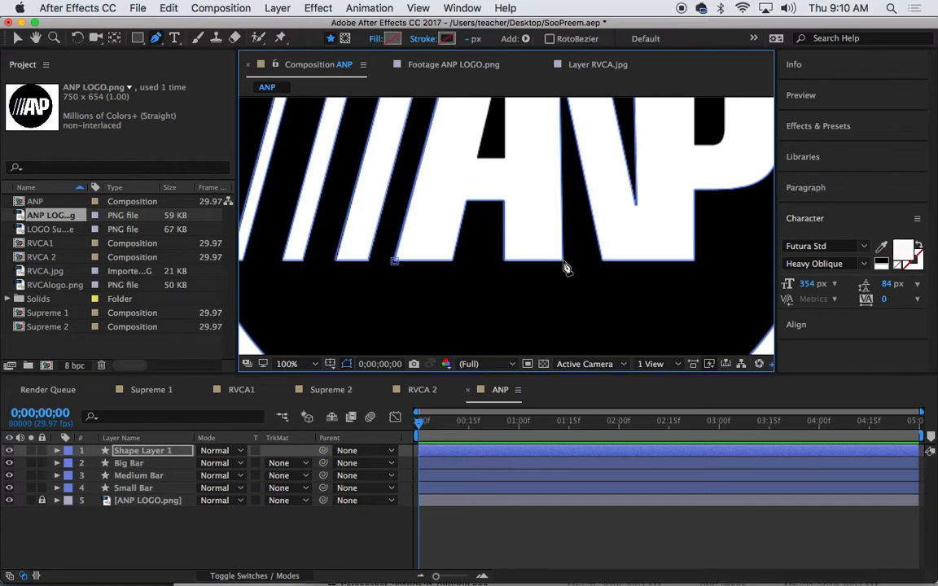
{"action": "left_click", "coordinate": [561, 261]}
{"action": "left_click_drag", "start_coordinate": [609, 226], "coordinate": [612, 316]}
{"action": "left_click_drag", "start_coordinate": [593, 245], "coordinate": [588, 158]}
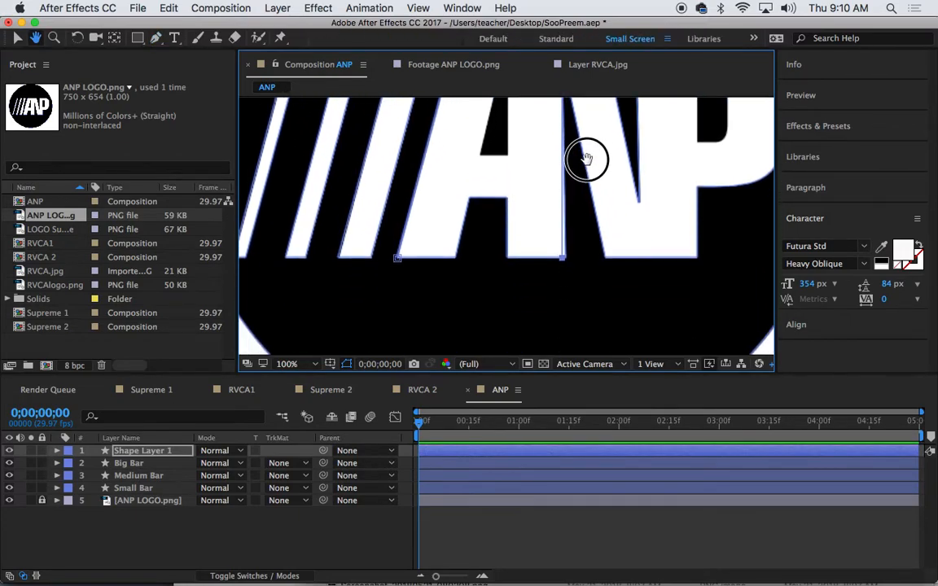
{"action": "left_click", "coordinate": [508, 257]}
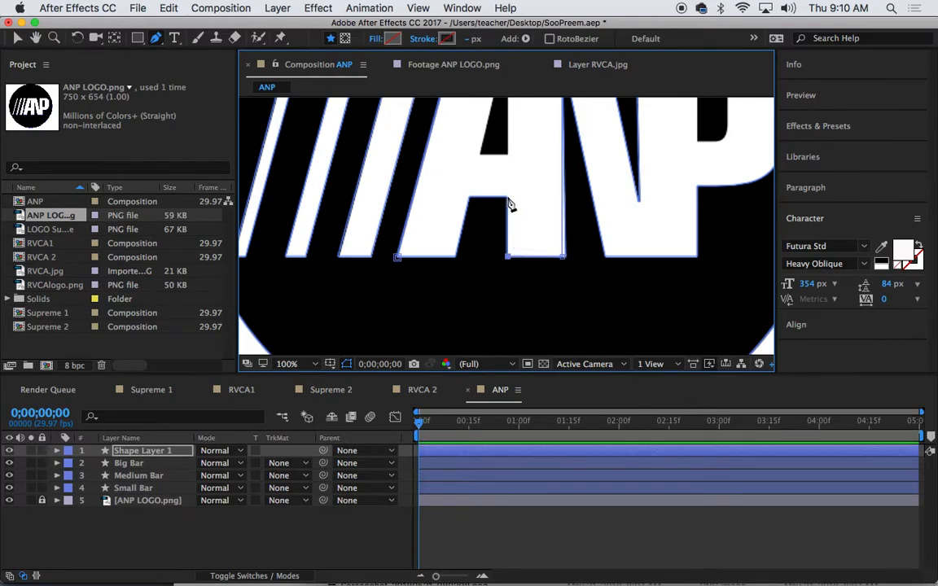
{"action": "left_click", "coordinate": [507, 196]}
{"action": "left_click", "coordinate": [468, 196]}
{"action": "left_click", "coordinate": [456, 258]}
{"action": "key", "text": "h"}
{"action": "mouse_move", "coordinate": [465, 222]}
{"action": "left_mouse_down"}
{"action": "mouse_move", "coordinate": [469, 308]}
{"action": "mouse_move", "coordinate": [487, 249]}
{"action": "left_mouse_up"}
{"action": "key", "text": "g"}
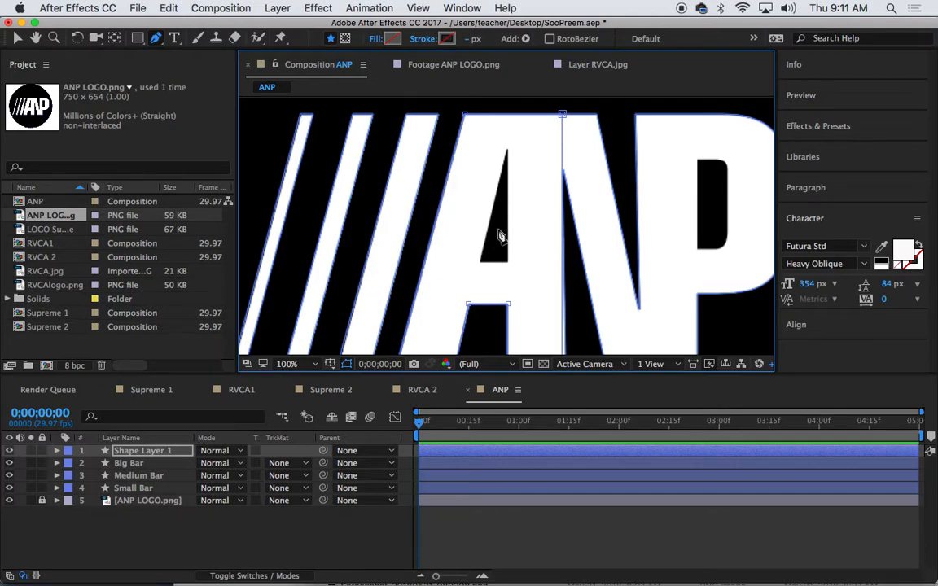
{"action": "left_click", "coordinate": [152, 453]}
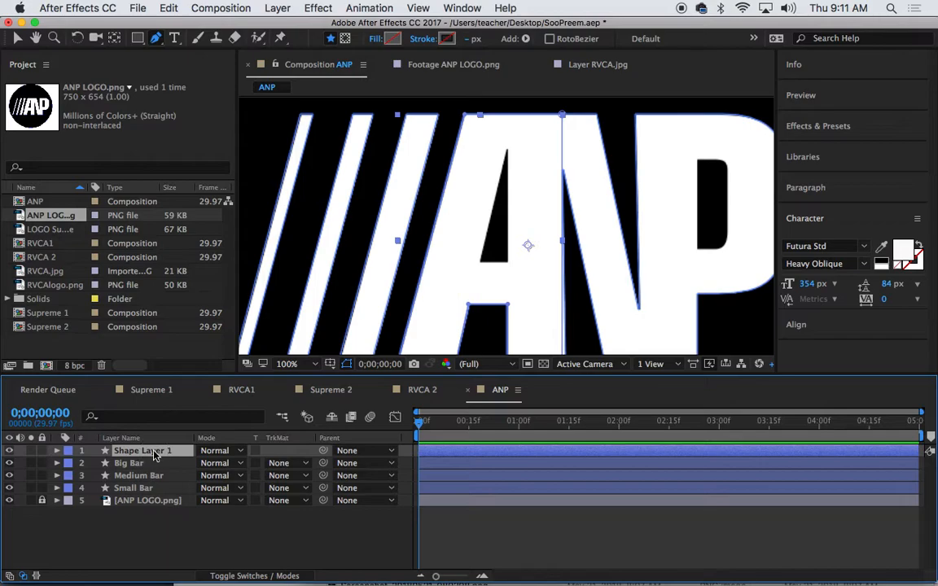
Rename the traced letter layer A
{"action": "key", "text": "Return"}
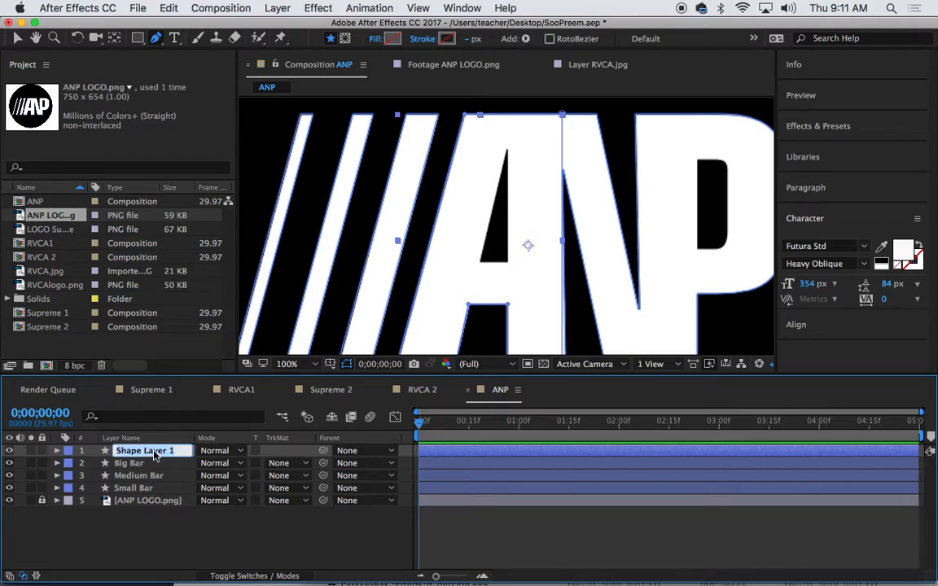
{"action": "type", "text": "A"}
{"action": "key", "text": "Return"}
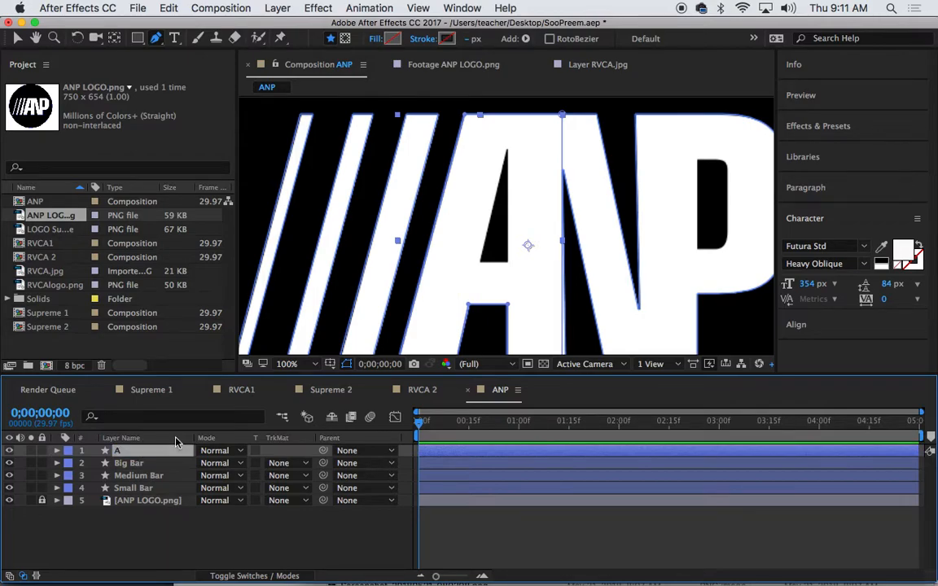
{"action": "left_click", "coordinate": [291, 528]}
Select all layers and reveal their Position properties
{"action": "key", "text": "h"}
{"action": "left_click_drag", "start_coordinate": [496, 286], "coordinate": [472, 298]}
{"action": "key", "text": "super+a"}
{"action": "key", "text": "p"}
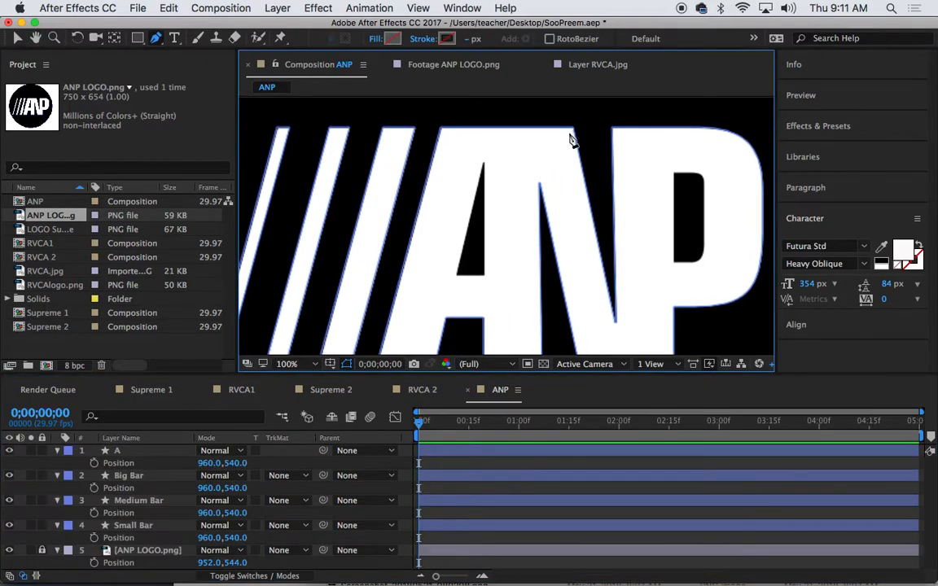
{"action": "mouse_move", "coordinate": [637, 232]}
{"action": "left_mouse_down"}
{"action": "mouse_move", "coordinate": [617, 130]}
{"action": "mouse_move", "coordinate": [596, 223]}
{"action": "mouse_move", "coordinate": [592, 182]}
{"action": "left_mouse_up"}
Start a new shape for the letter N with points at its bottom-right corner and bottom edge
{"action": "key", "text": "g"}
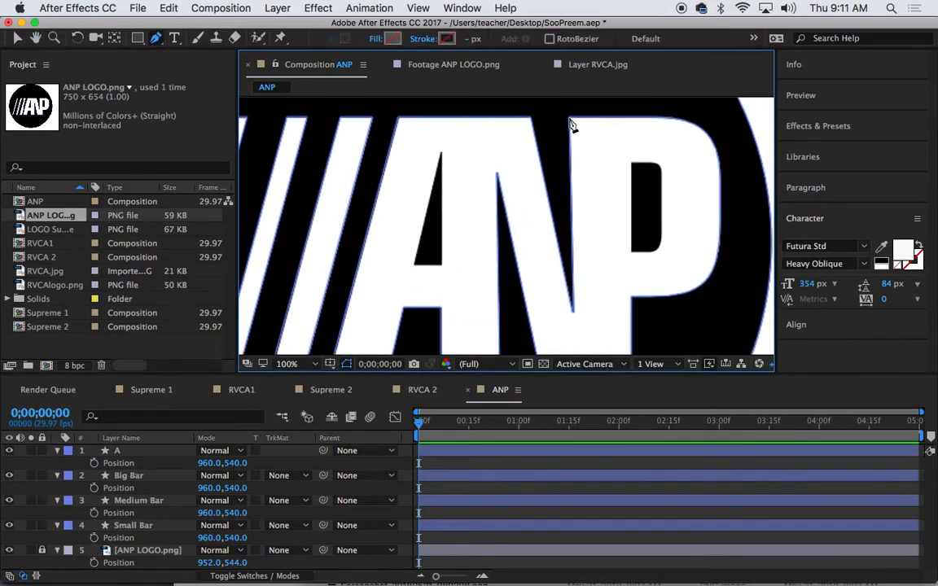
{"action": "left_click", "coordinate": [570, 120]}
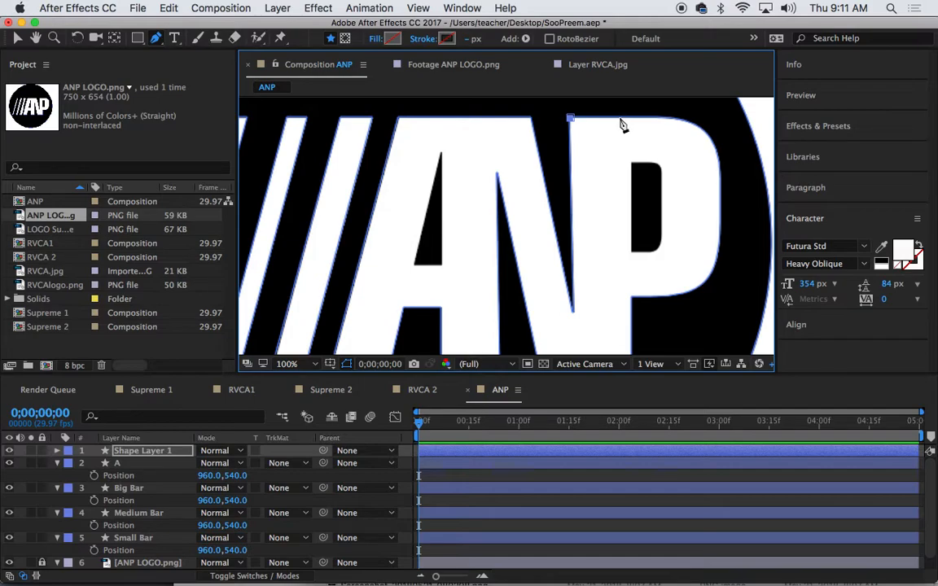
{"action": "scroll", "coordinate": [638, 209], "scroll_direction": "down", "scroll_amount": 4}
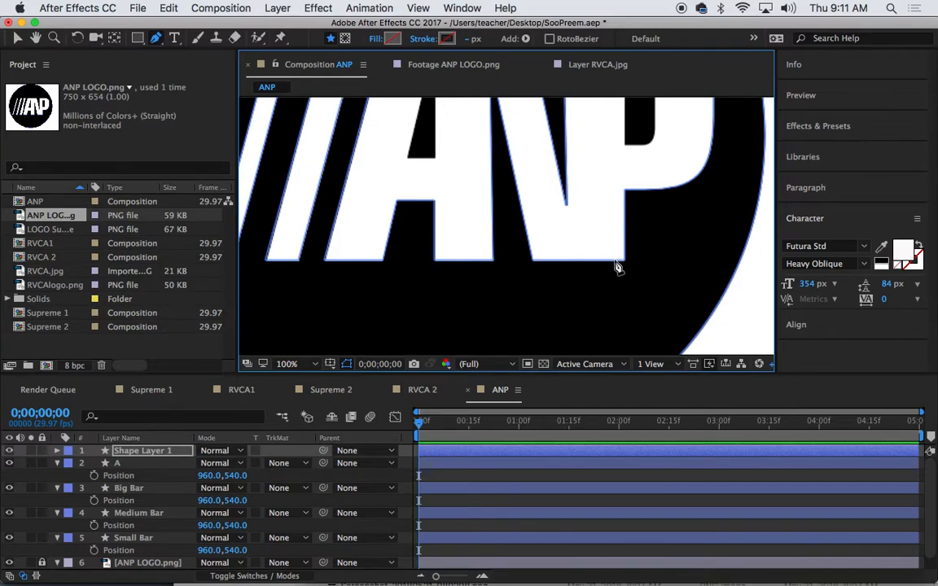
{"action": "left_click", "coordinate": [614, 262]}
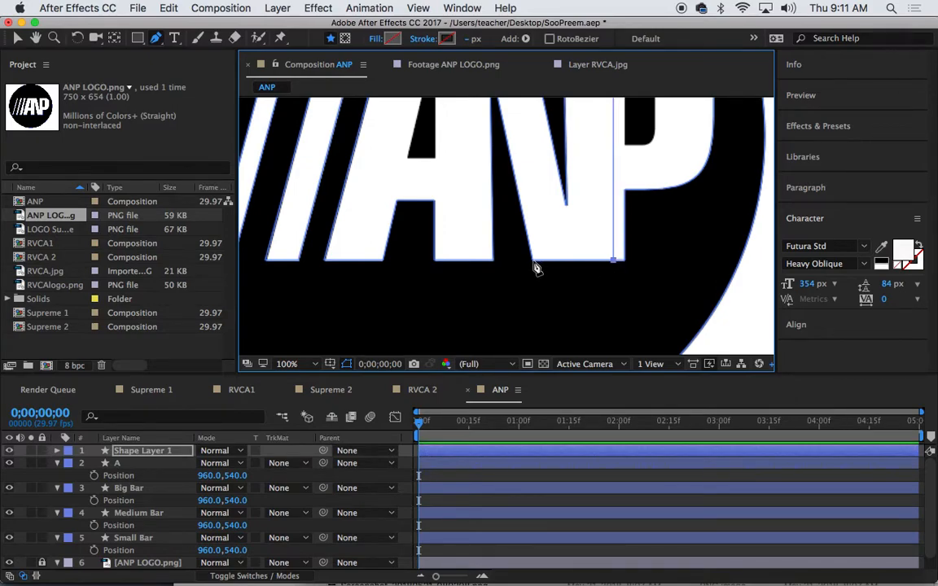
{"action": "right_click", "coordinate": [536, 262]}
{"action": "left_click", "coordinate": [534, 261]}
{"action": "left_click", "coordinate": [534, 259]}
{"action": "key", "text": "space"}
{"action": "left_click_drag", "start_coordinate": [530, 154], "coordinate": [549, 283]}
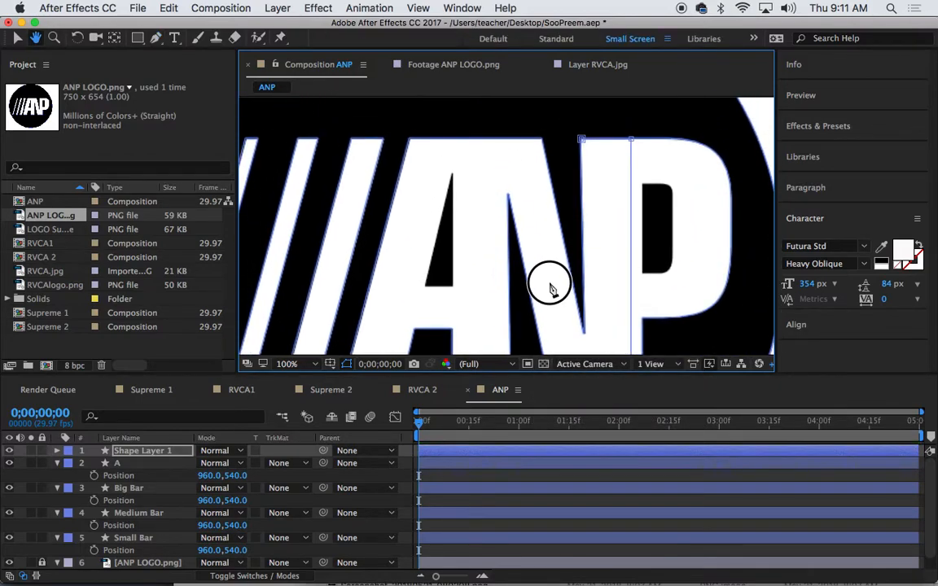
Add points at the N's inner top corner, the stem's bottom corners and the stem top
{"action": "left_click", "coordinate": [507, 192]}
{"action": "key", "text": "space"}
{"action": "left_click_drag", "start_coordinate": [543, 248], "coordinate": [538, 78]}
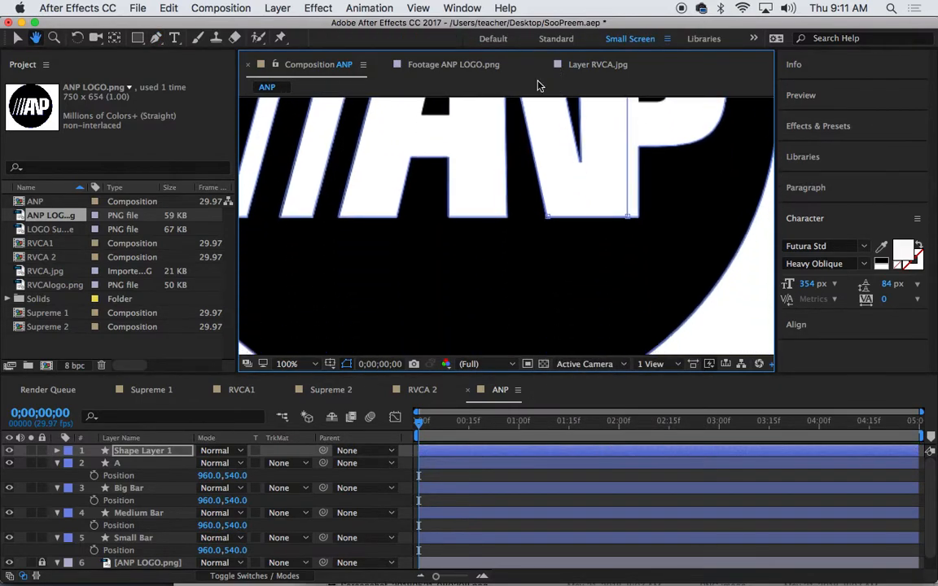
{"action": "right_click", "coordinate": [506, 222]}
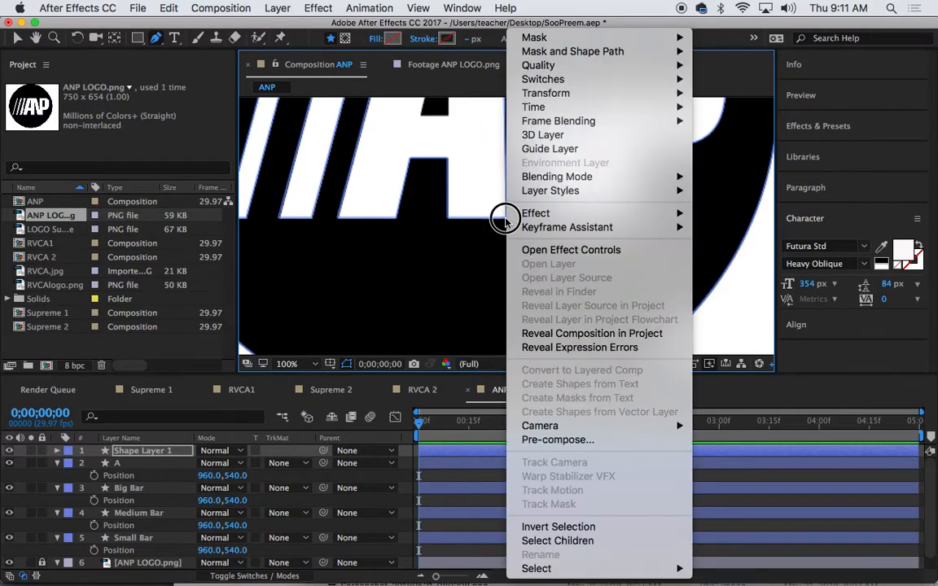
{"action": "left_click", "coordinate": [506, 223]}
{"action": "left_click", "coordinate": [501, 218]}
{"action": "left_click", "coordinate": [505, 219]}
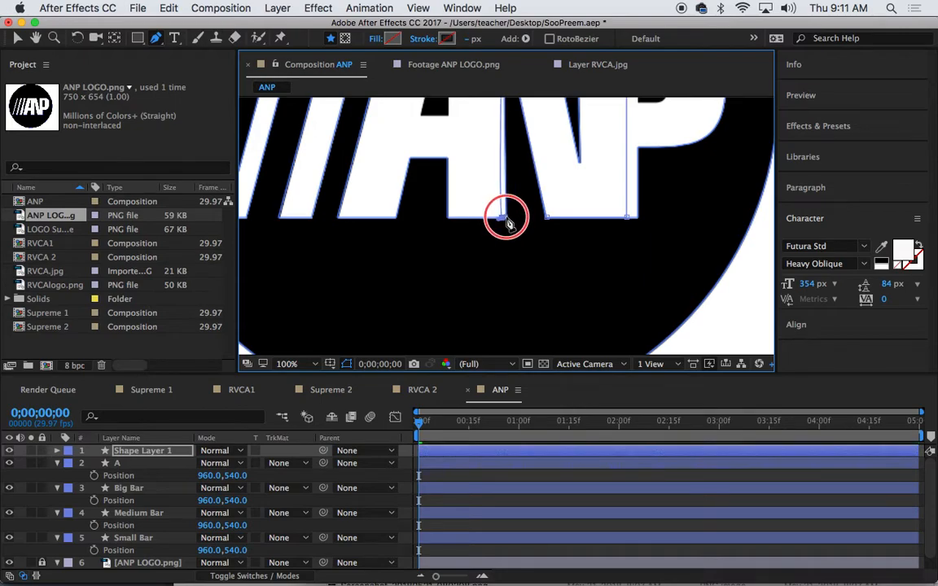
{"action": "left_click_drag", "start_coordinate": [502, 218], "coordinate": [505, 218]}
{"action": "left_click", "coordinate": [447, 217]}
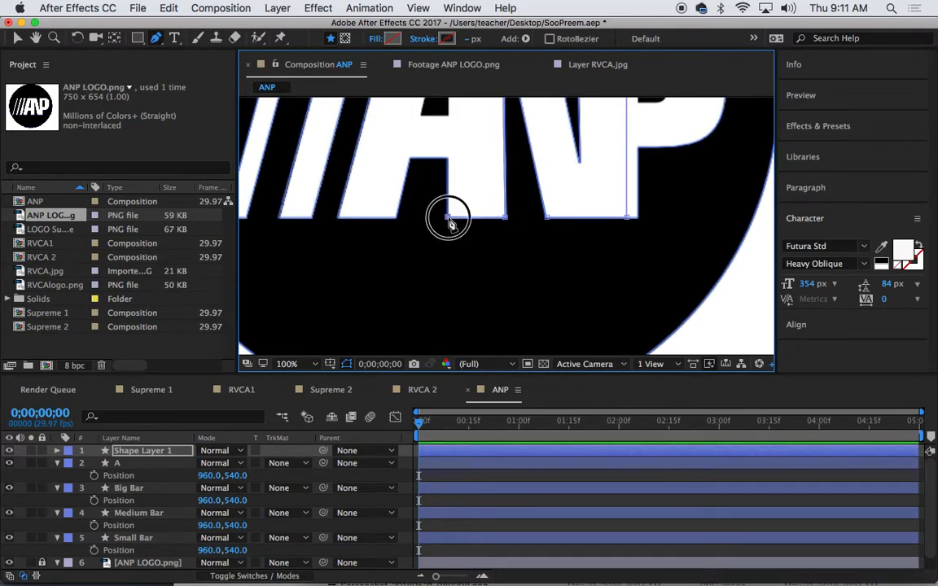
{"action": "left_click", "coordinate": [447, 157]}
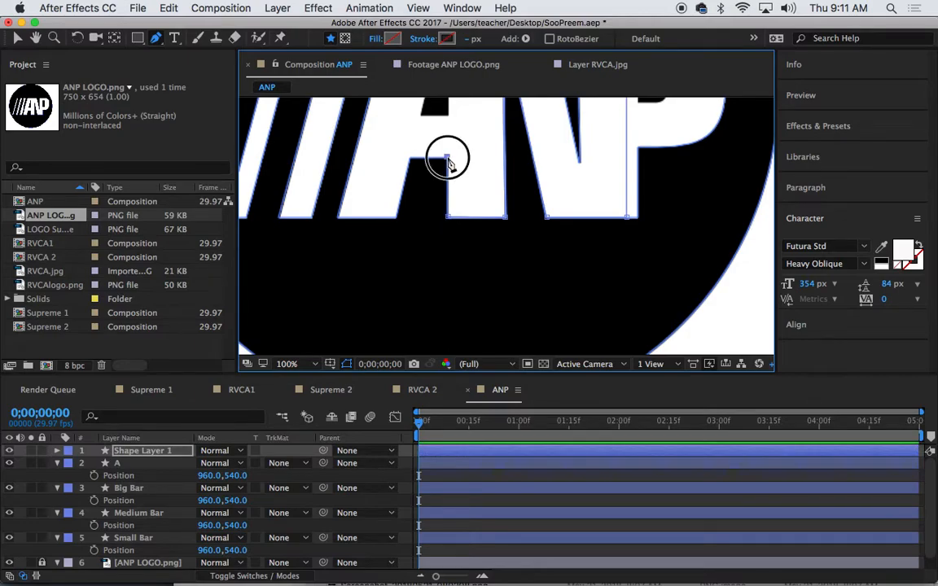
{"action": "left_click", "coordinate": [408, 157]}
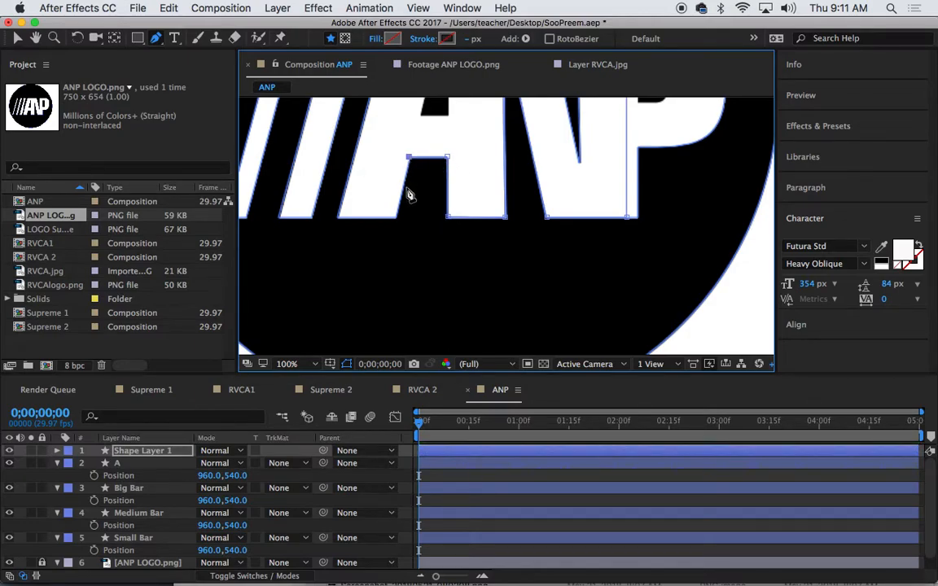
Add points at the top of the N's left edge and its top-right corner
{"action": "left_click_drag", "start_coordinate": [488, 161], "coordinate": [494, 285]}
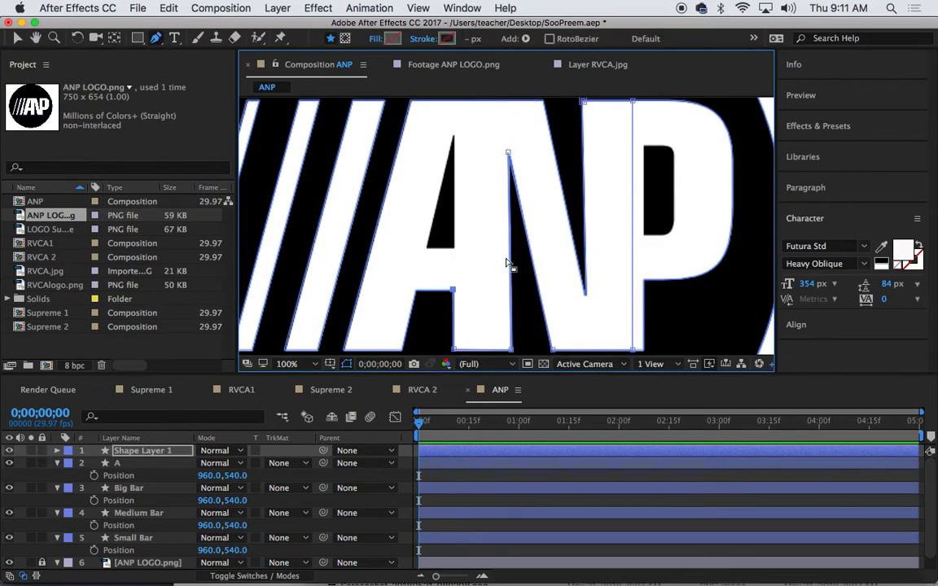
{"action": "key", "text": "h"}
{"action": "scroll", "coordinate": [491, 267], "scroll_direction": "down", "scroll_amount": 2}
{"action": "key", "text": "g"}
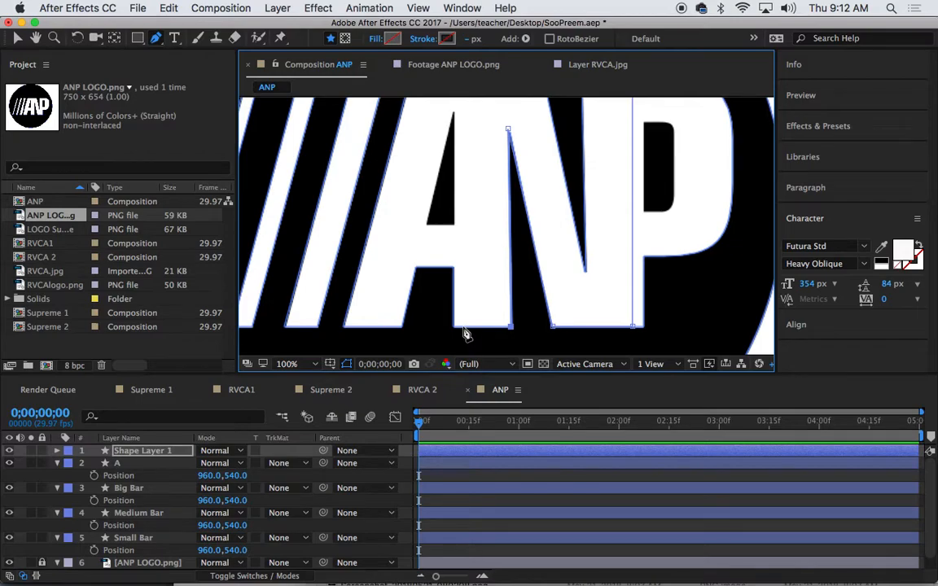
{"action": "left_click_drag", "start_coordinate": [481, 205], "coordinate": [479, 293]}
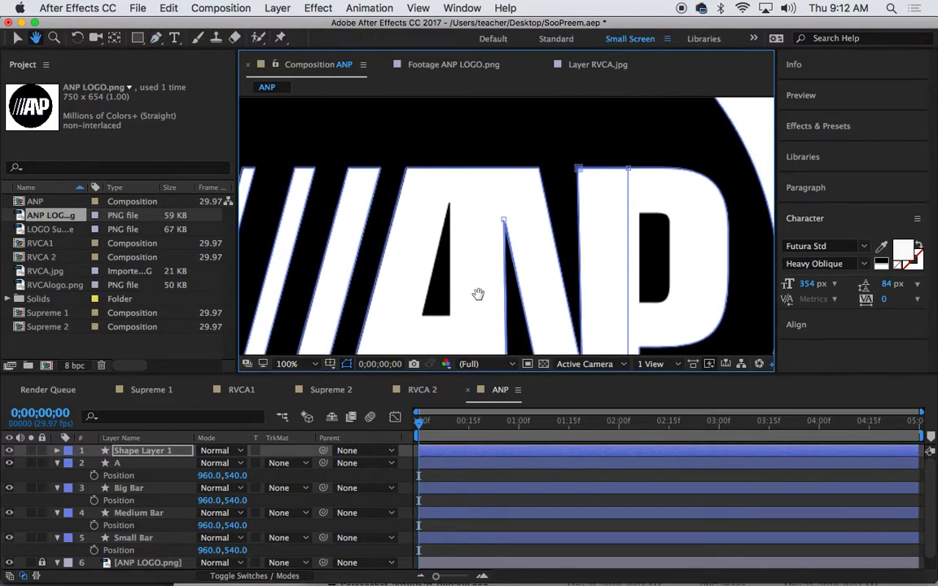
{"action": "left_click", "coordinate": [459, 169]}
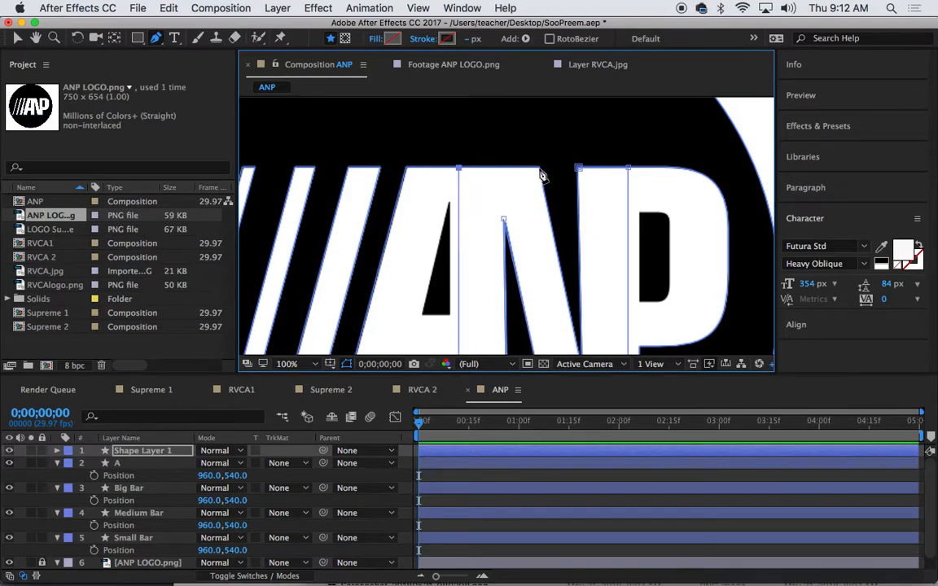
{"action": "scroll", "coordinate": [554, 142], "scroll_direction": "down", "scroll_amount": 5}
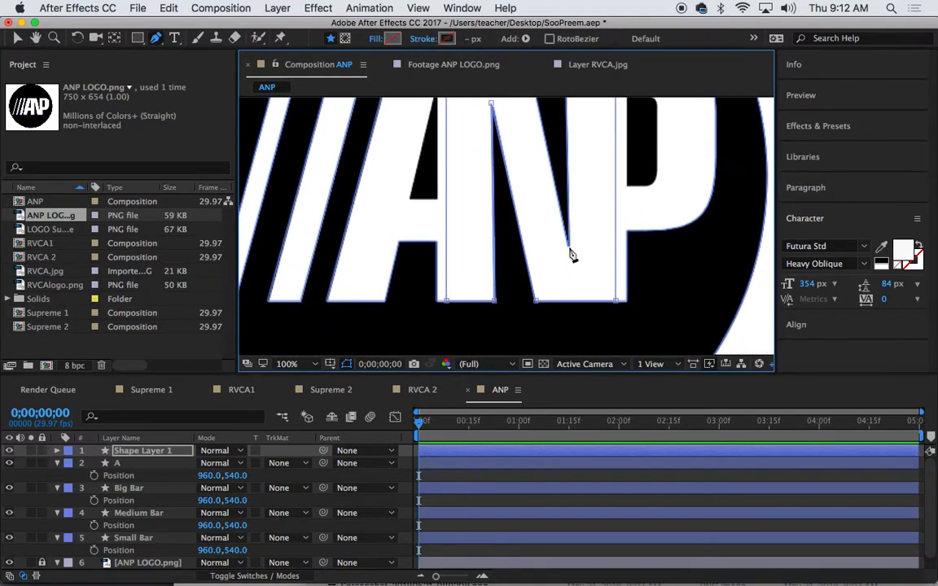
{"action": "scroll", "coordinate": [592, 255], "scroll_direction": "up", "scroll_amount": 6}
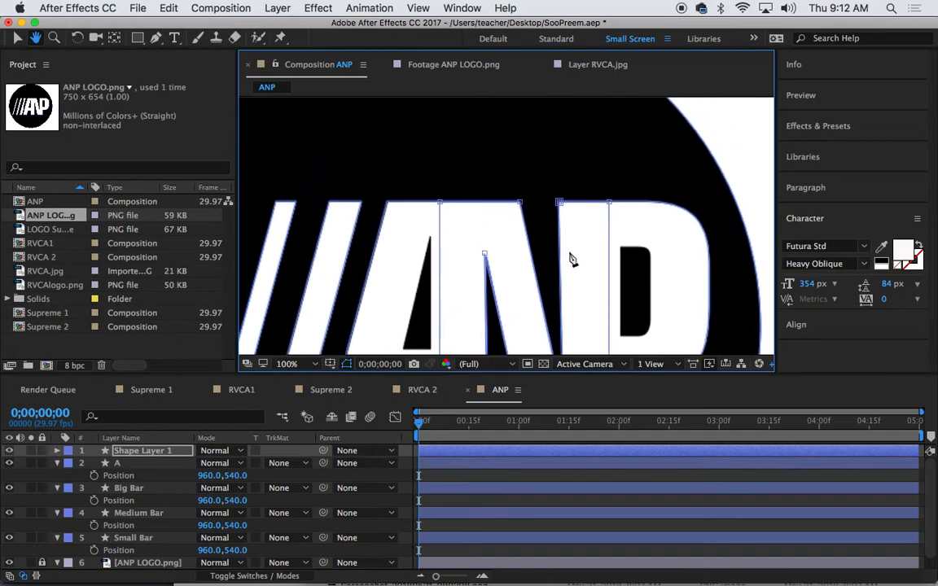
{"action": "left_click", "coordinate": [559, 203]}
{"action": "key", "text": "h"}
{"action": "left_click_drag", "start_coordinate": [660, 220], "coordinate": [553, 196]}
Close the N outline and name the new shape layer N
{"action": "key", "text": "g"}
{"action": "left_click", "coordinate": [400, 201]}
{"action": "key", "text": "Return"}
{"action": "type", "text": "N"}
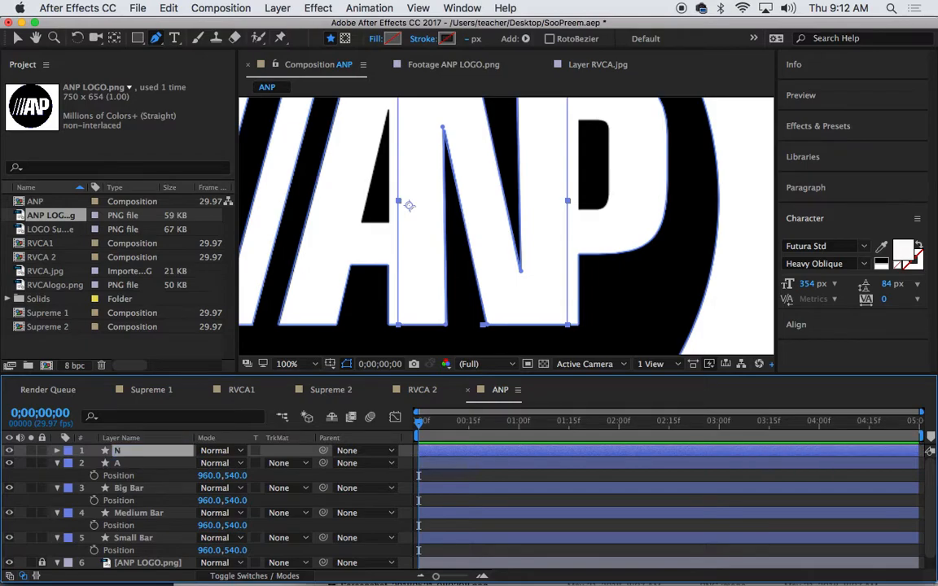
Resize the panels, reopen the ANP composition and deselect the N layer
{"action": "left_click_drag", "start_coordinate": [511, 218], "coordinate": [514, 230]}
{"action": "key", "text": "comma"}
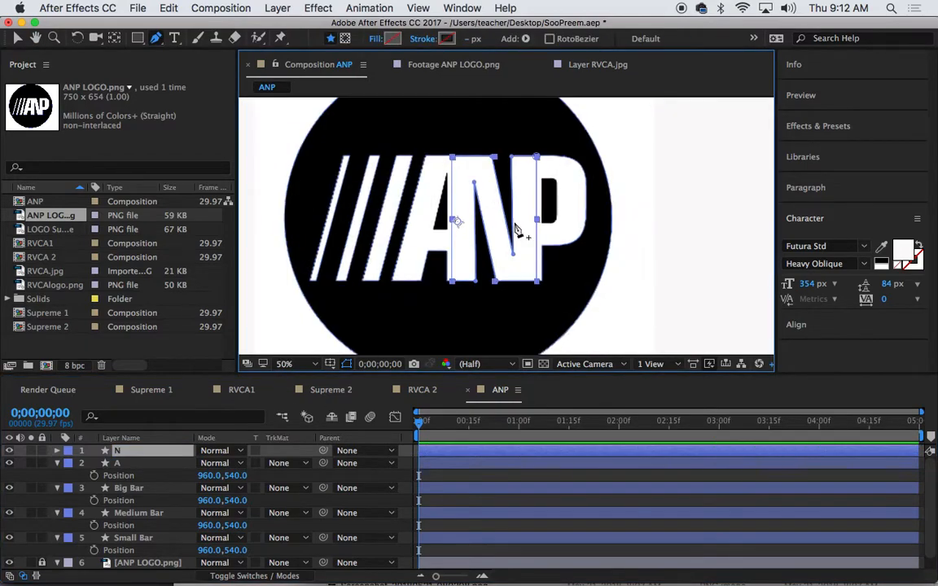
{"action": "key", "text": "period"}
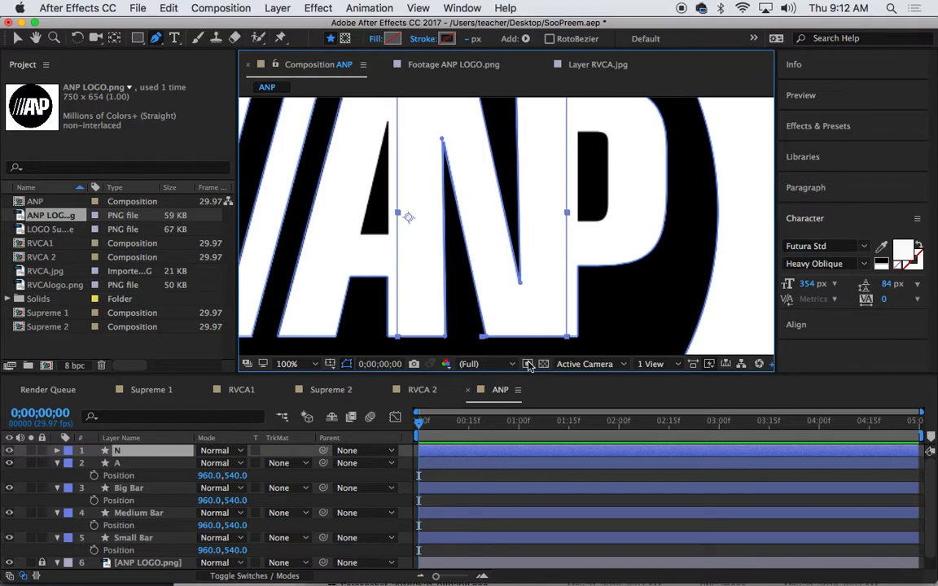
{"action": "left_click_drag", "start_coordinate": [532, 374], "coordinate": [550, 471]}
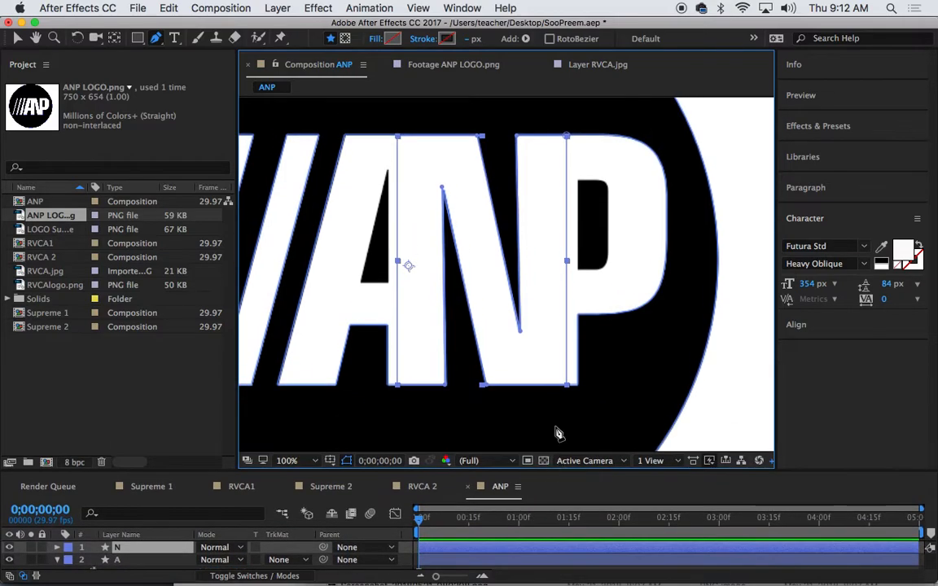
{"action": "left_click", "coordinate": [175, 486]}
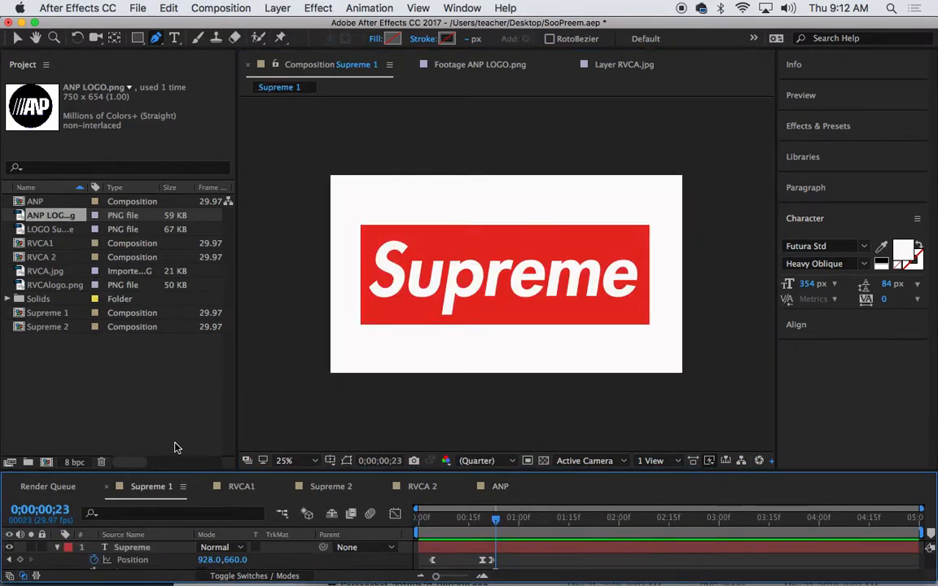
{"action": "double_click", "coordinate": [40, 201]}
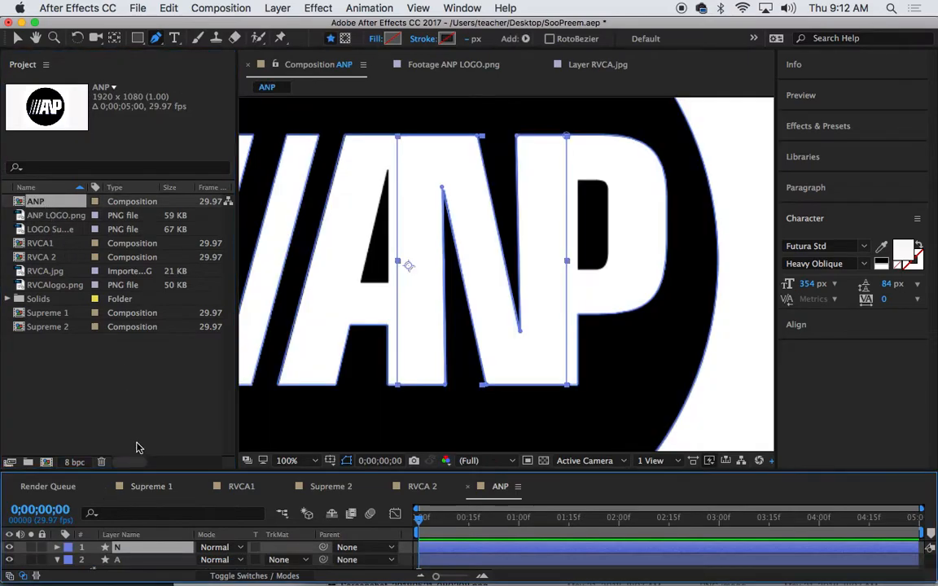
{"action": "left_click_drag", "start_coordinate": [147, 471], "coordinate": [147, 342]}
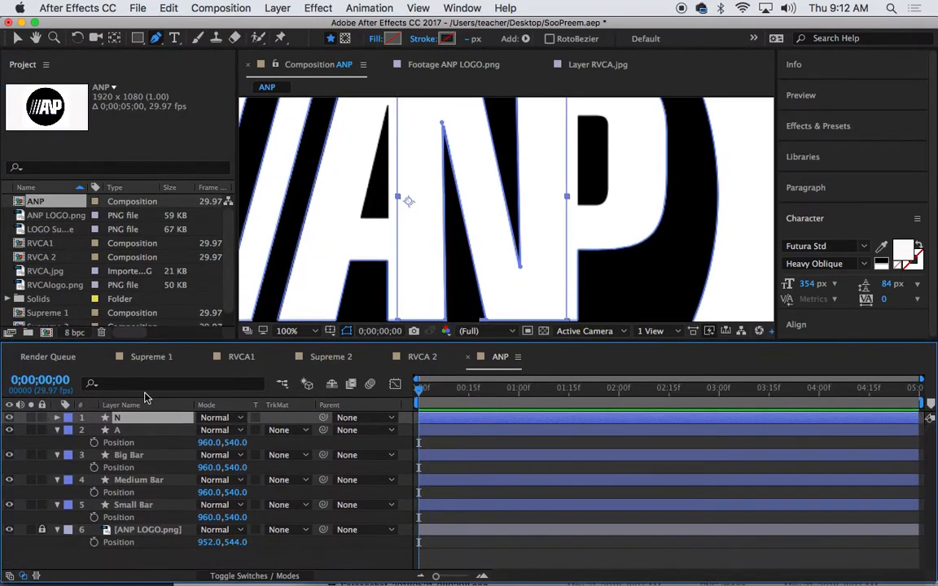
{"action": "left_click", "coordinate": [164, 566]}
{"action": "left_click_drag", "start_coordinate": [213, 346], "coordinate": [222, 474]}
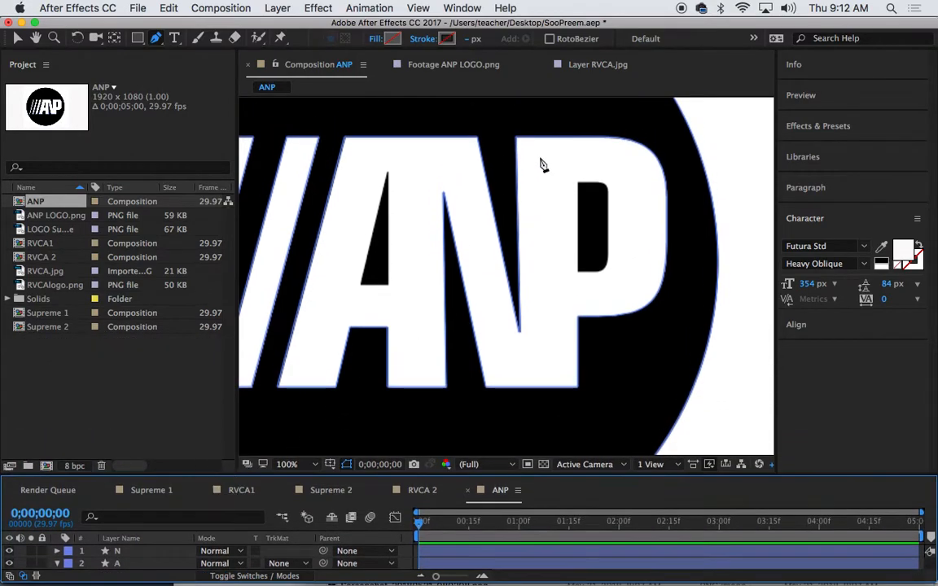
Trace the P outline with the Pen tool, curving around the bowl, and close the path
{"action": "left_click", "coordinate": [534, 386]}
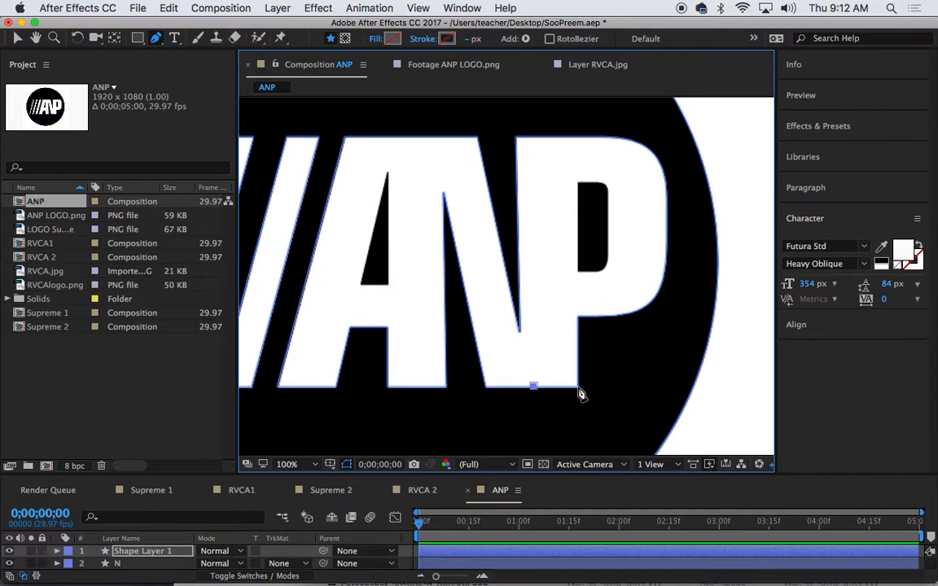
{"action": "key", "text": "super+z"}
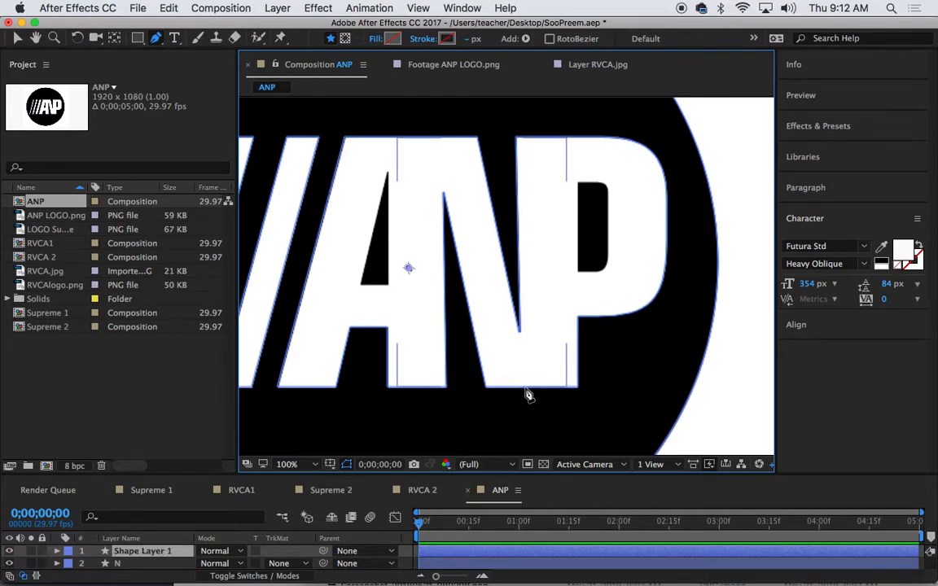
{"action": "left_click", "coordinate": [526, 387]}
{"action": "left_click", "coordinate": [576, 387]}
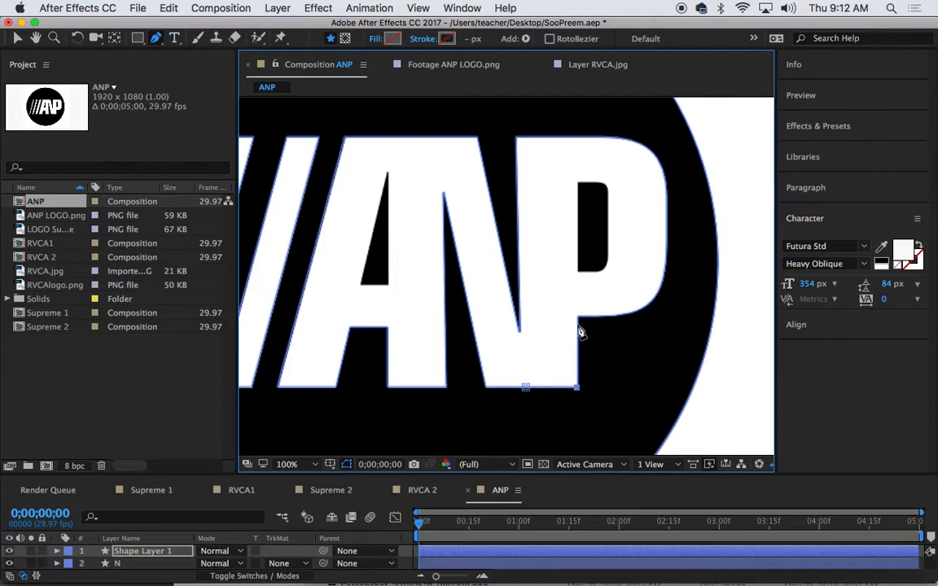
{"action": "left_click", "coordinate": [576, 315]}
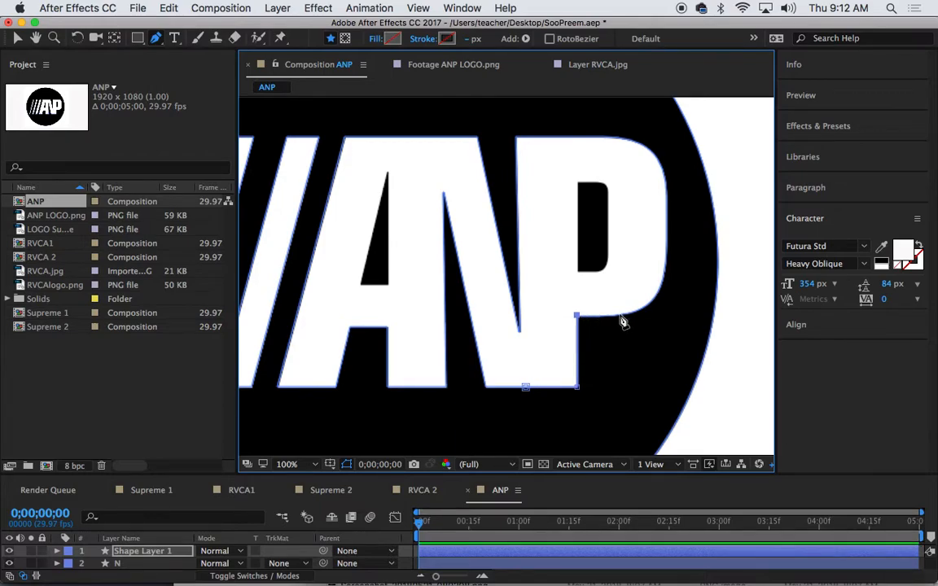
{"action": "left_click_drag", "start_coordinate": [613, 316], "coordinate": [640, 316]}
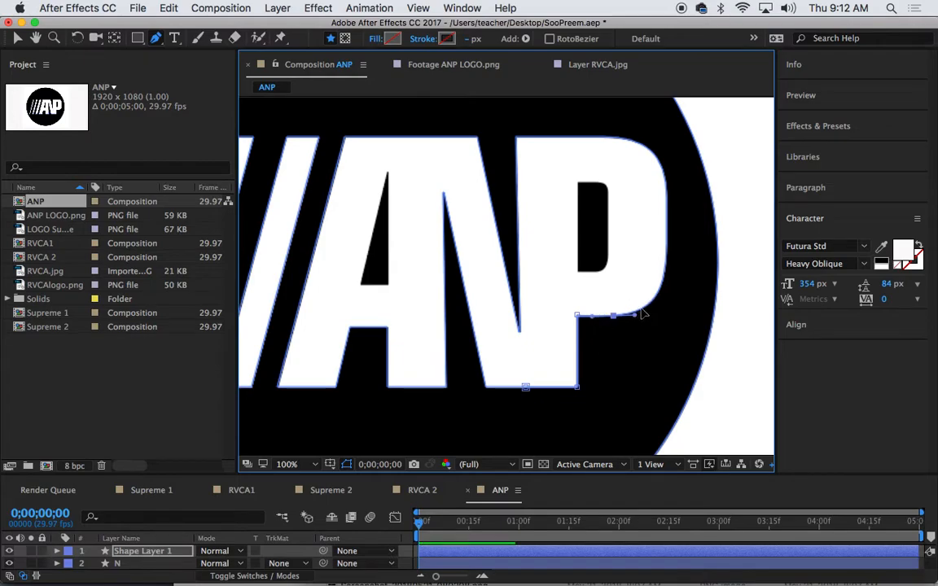
{"action": "left_click_drag", "start_coordinate": [665, 263], "coordinate": [670, 228]}
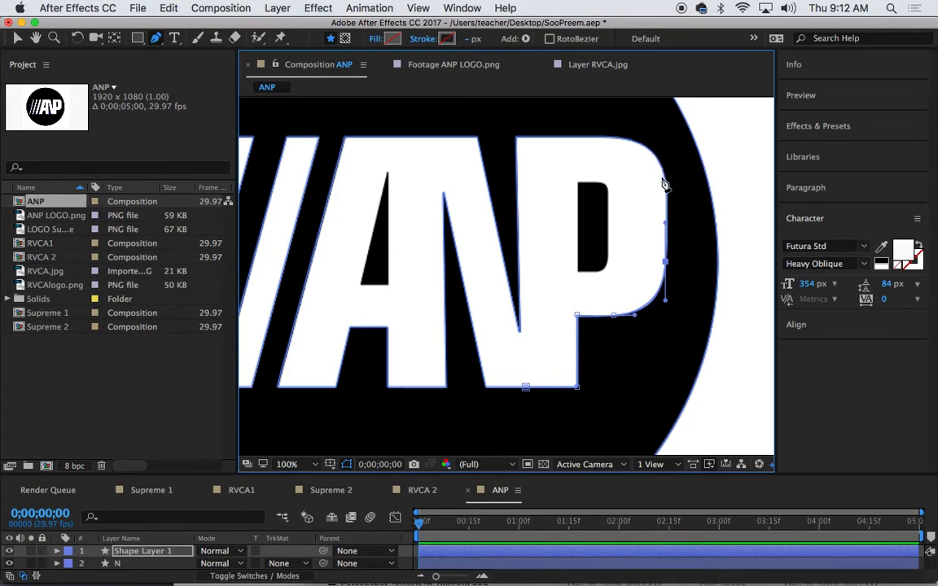
{"action": "left_click_drag", "start_coordinate": [663, 186], "coordinate": [665, 173]}
{"action": "left_click_drag", "start_coordinate": [616, 142], "coordinate": [568, 139]}
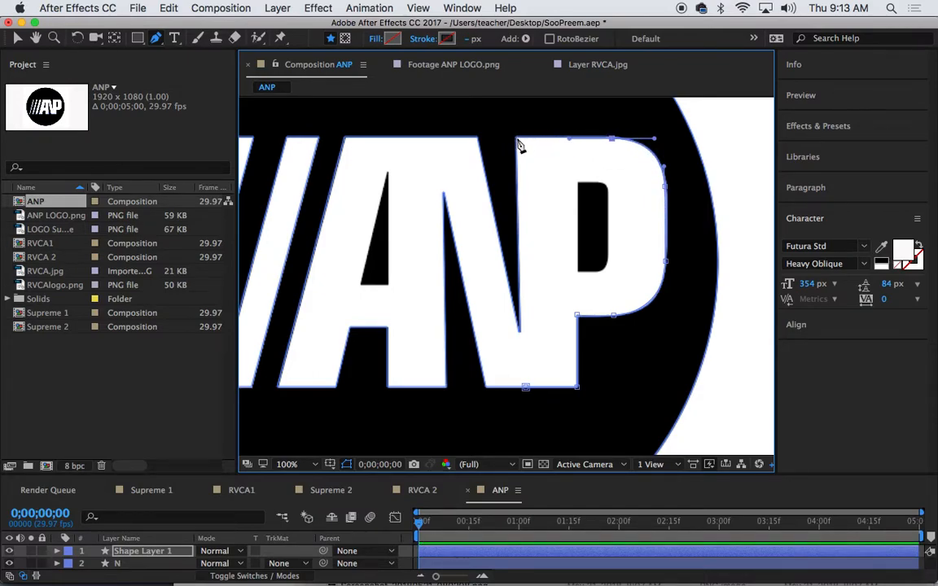
{"action": "left_click", "coordinate": [517, 138]}
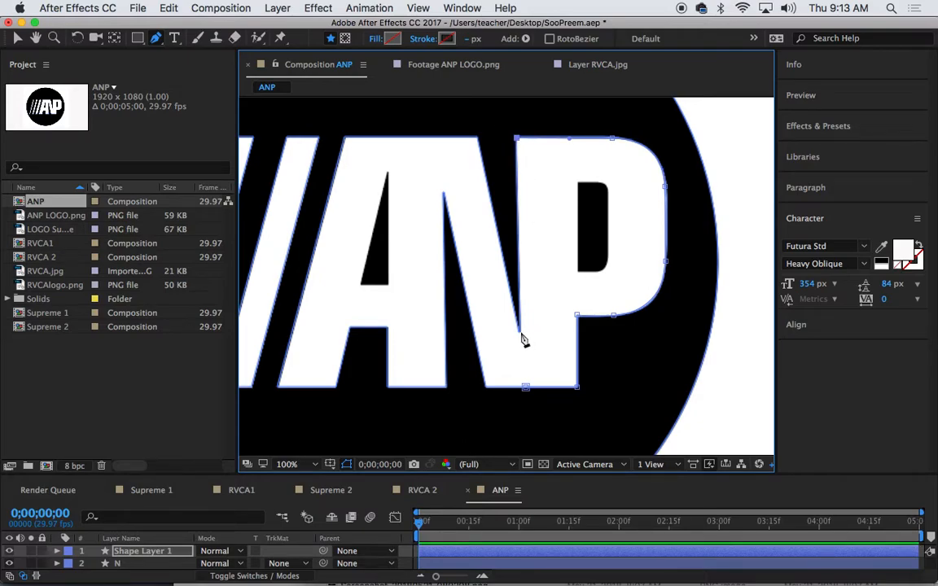
{"action": "left_click", "coordinate": [527, 390]}
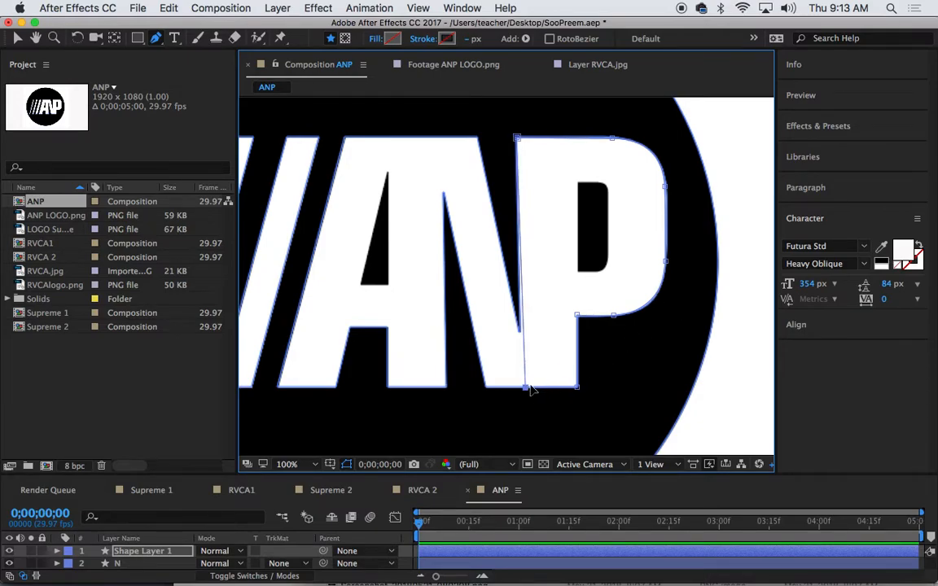
{"action": "left_click", "coordinate": [524, 389]}
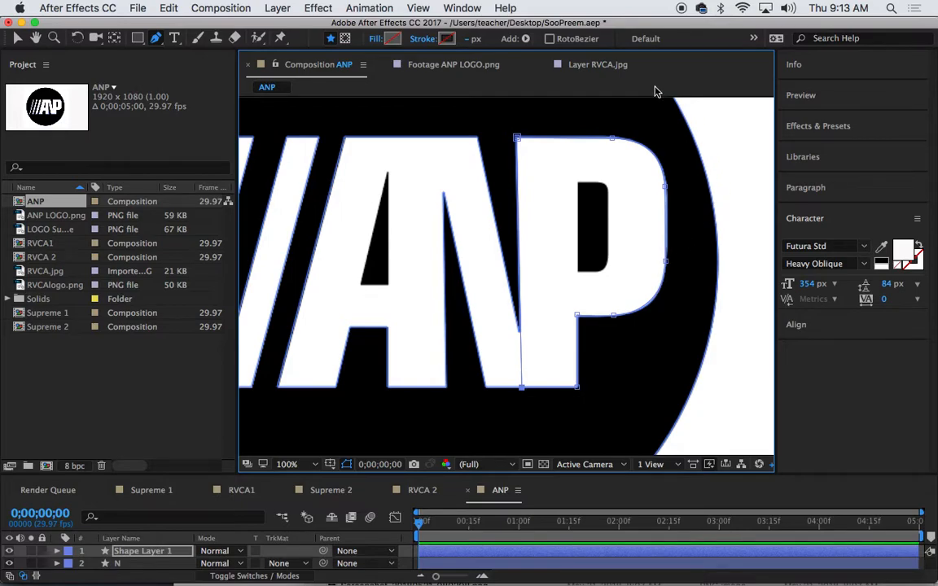
Rename the new shape layer P and reopen the ANP composition
{"action": "left_click", "coordinate": [158, 551]}
{"action": "key", "text": "Return"}
{"action": "type", "text": "P"}
{"action": "key", "text": "Return"}
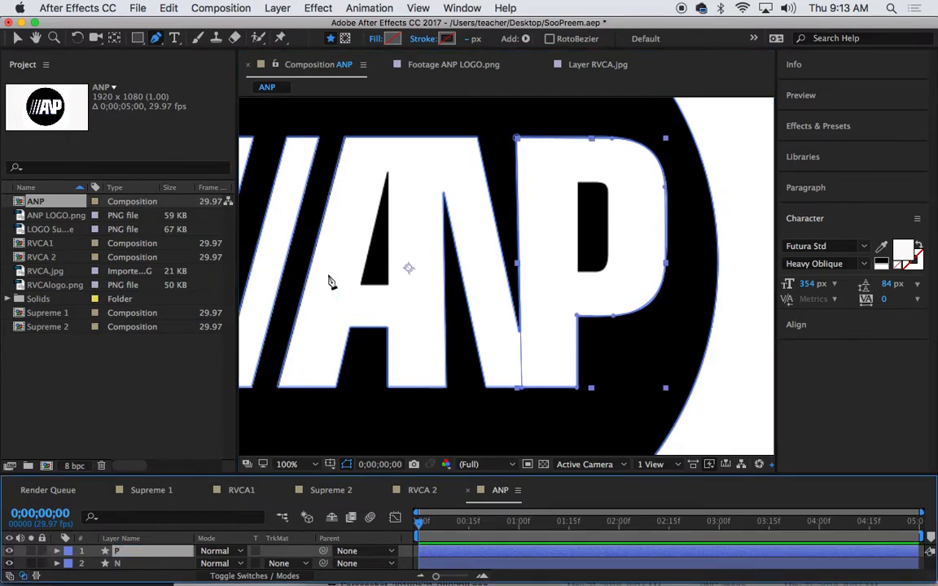
{"action": "left_click", "coordinate": [452, 487]}
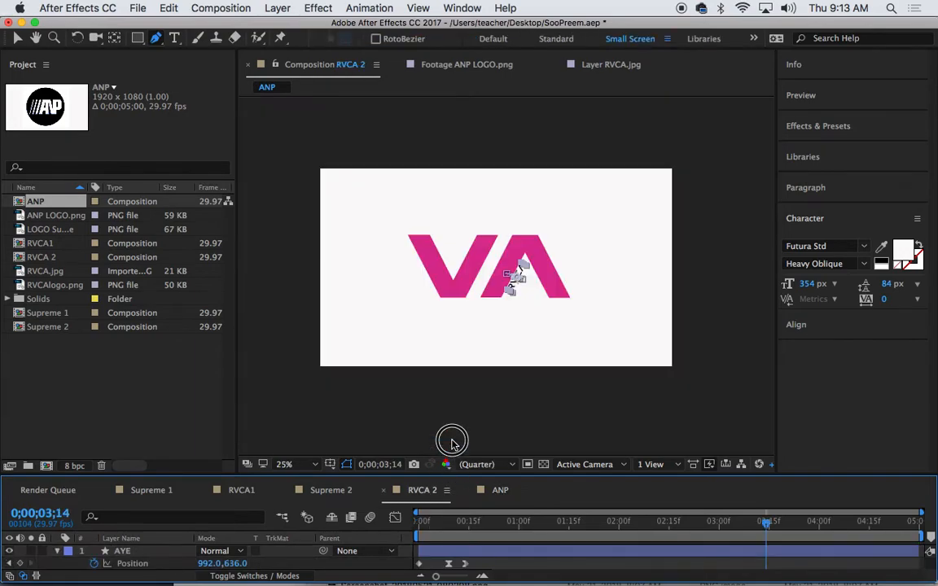
{"action": "left_click_drag", "start_coordinate": [462, 475], "coordinate": [465, 301]}
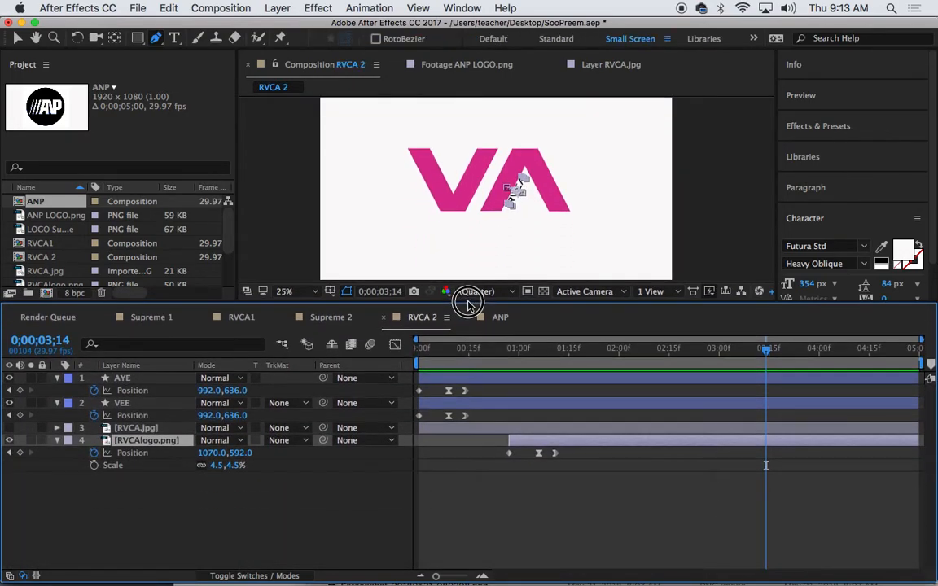
{"action": "double_click", "coordinate": [18, 207]}
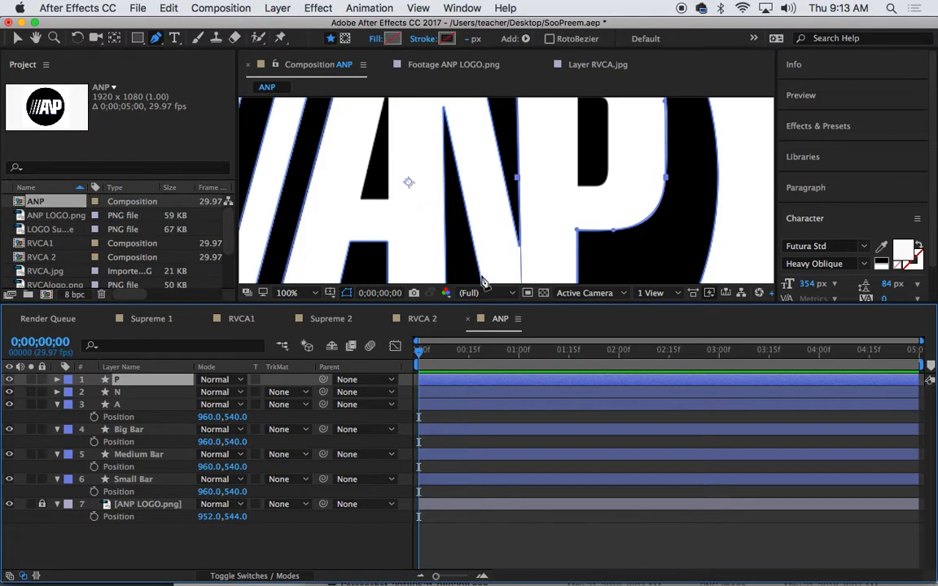
{"action": "scroll", "coordinate": [491, 224], "scroll_direction": "down", "scroll_amount": 3}
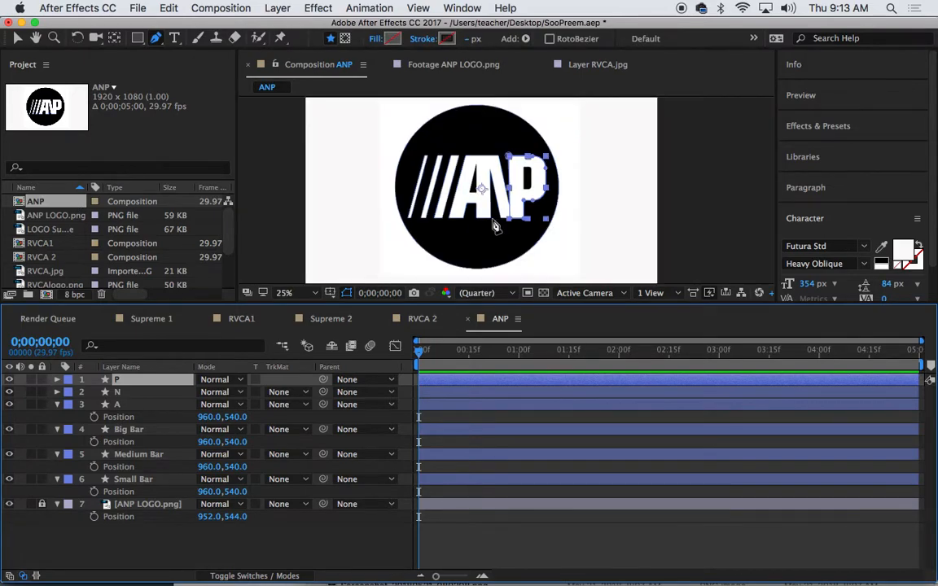
Give the P and N shape layers a near-white FCFBFB fill
{"action": "left_click", "coordinate": [393, 38]}
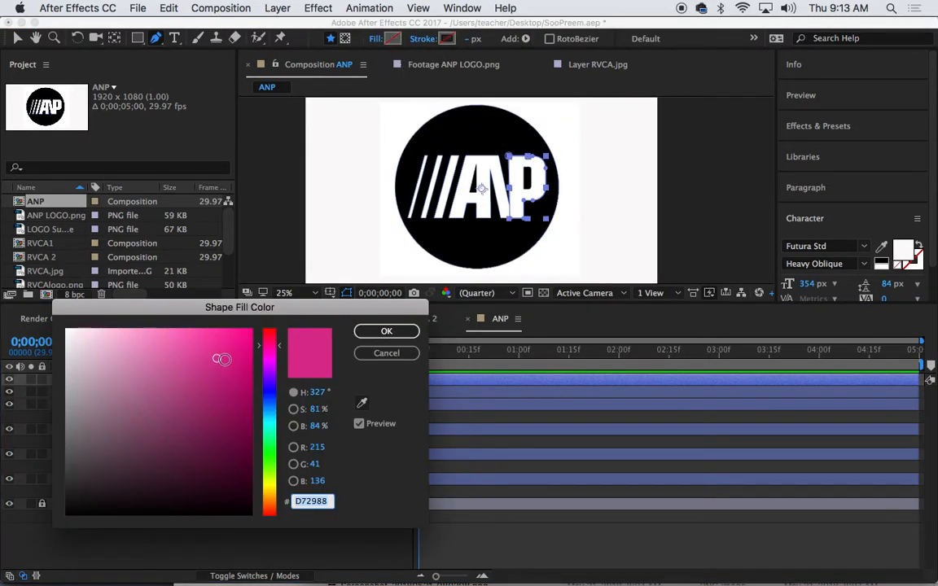
{"action": "left_click", "coordinate": [69, 330]}
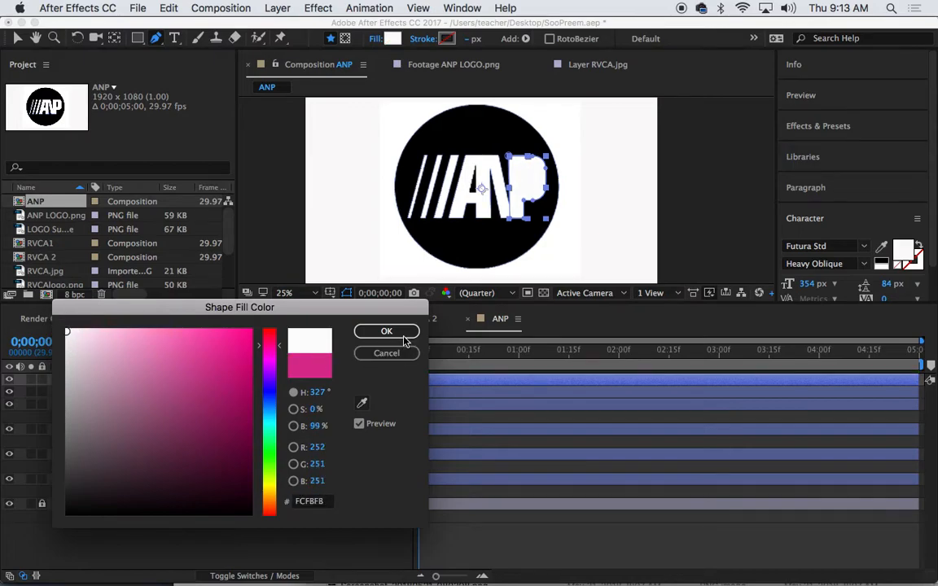
{"action": "left_click", "coordinate": [387, 331]}
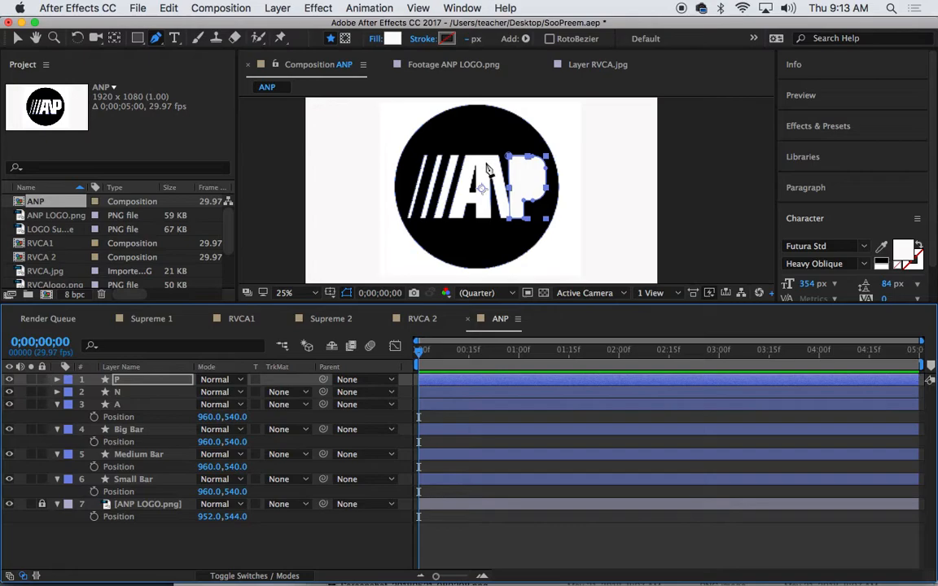
{"action": "left_click", "coordinate": [133, 392]}
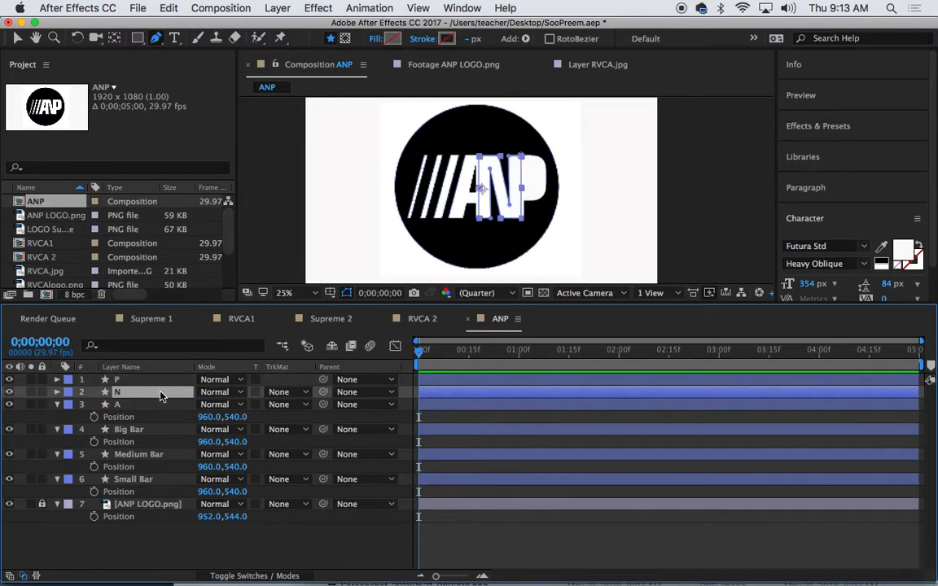
{"action": "left_click", "coordinate": [392, 38]}
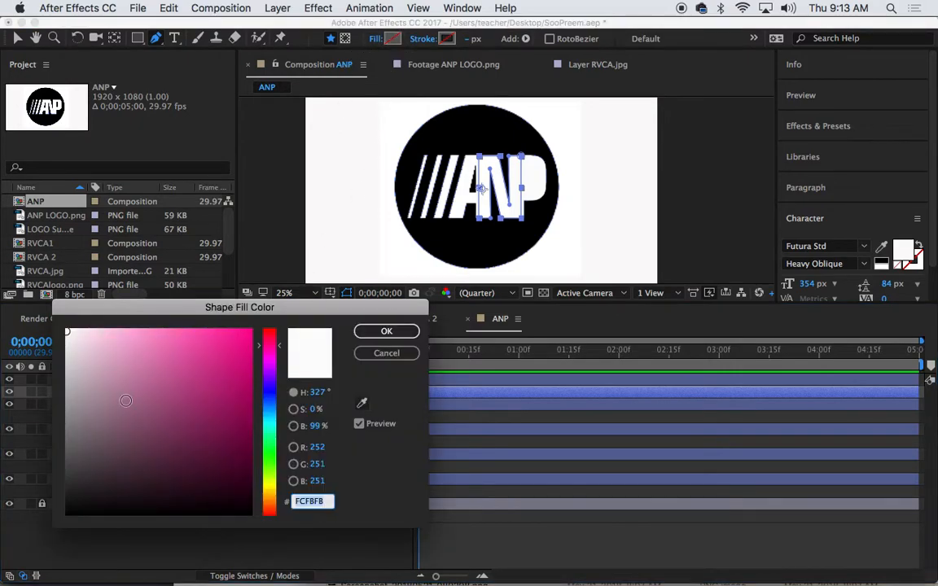
{"action": "left_click", "coordinate": [386, 331]}
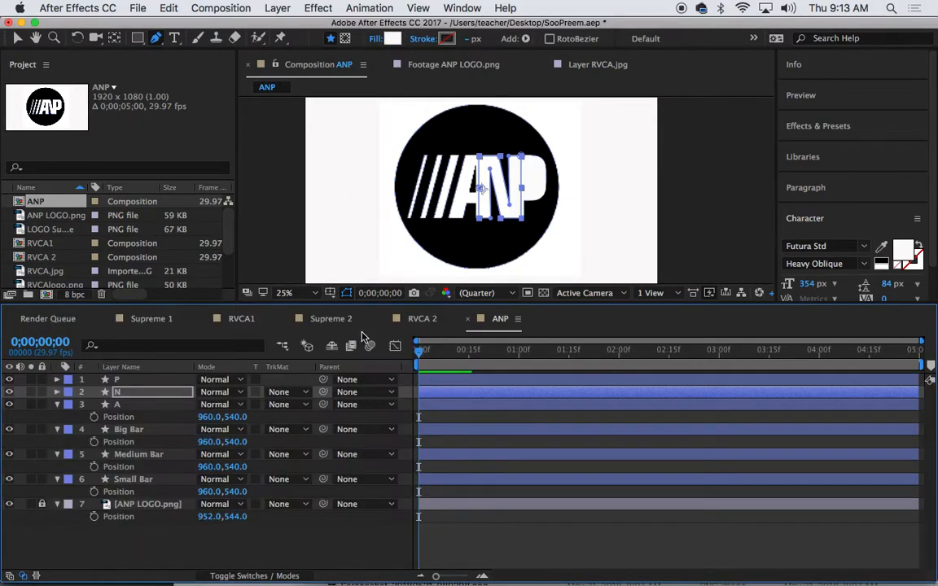
{"action": "left_click", "coordinate": [150, 405]}
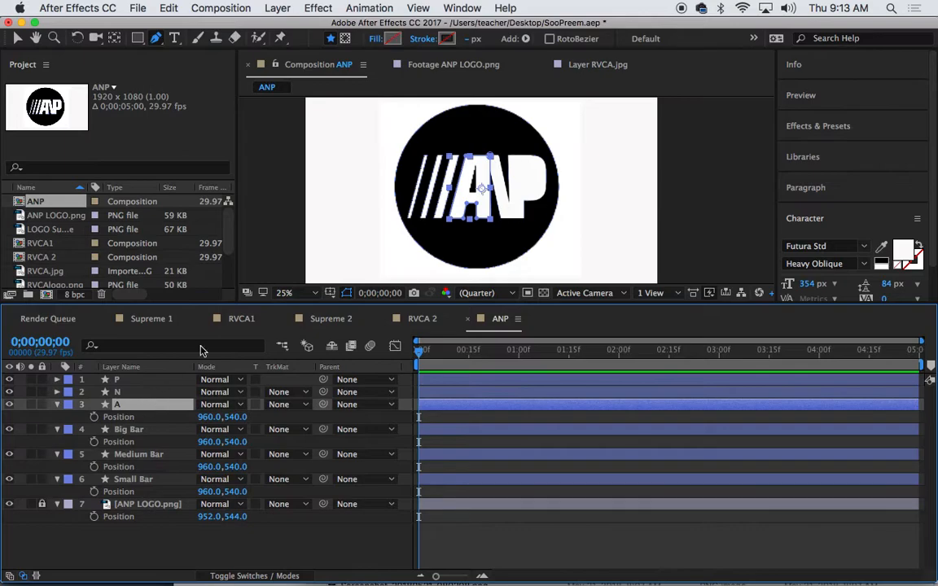
{"action": "left_click", "coordinate": [392, 38]}
{"action": "left_click", "coordinate": [386, 354]}
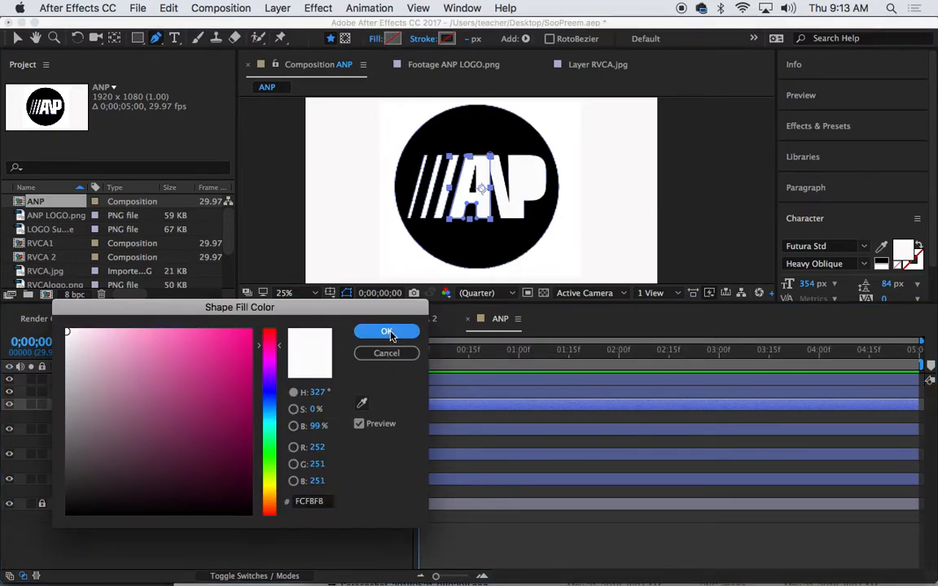
Fill Big Bar, Medium Bar and Small Bar white, then hide the shape layers
{"action": "left_click", "coordinate": [130, 429]}
{"action": "left_click", "coordinate": [151, 454], "text": "shift"}
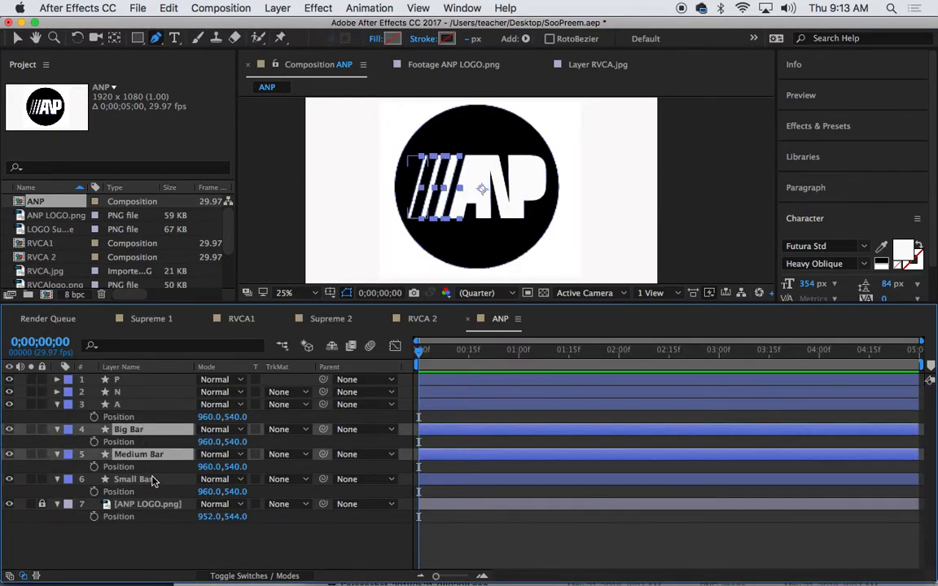
{"action": "left_click", "coordinate": [138, 479], "text": "shift"}
{"action": "left_click", "coordinate": [392, 38]}
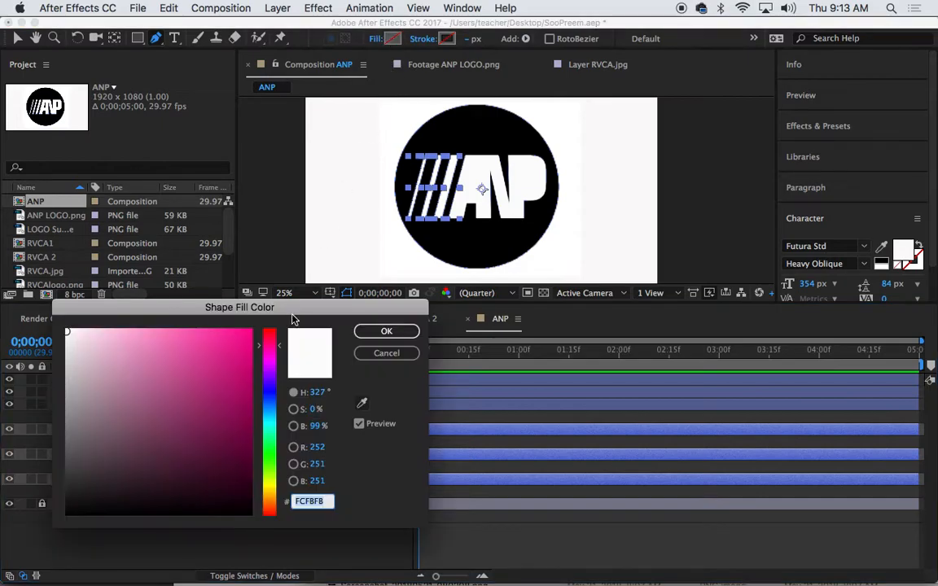
{"action": "left_click", "coordinate": [381, 330]}
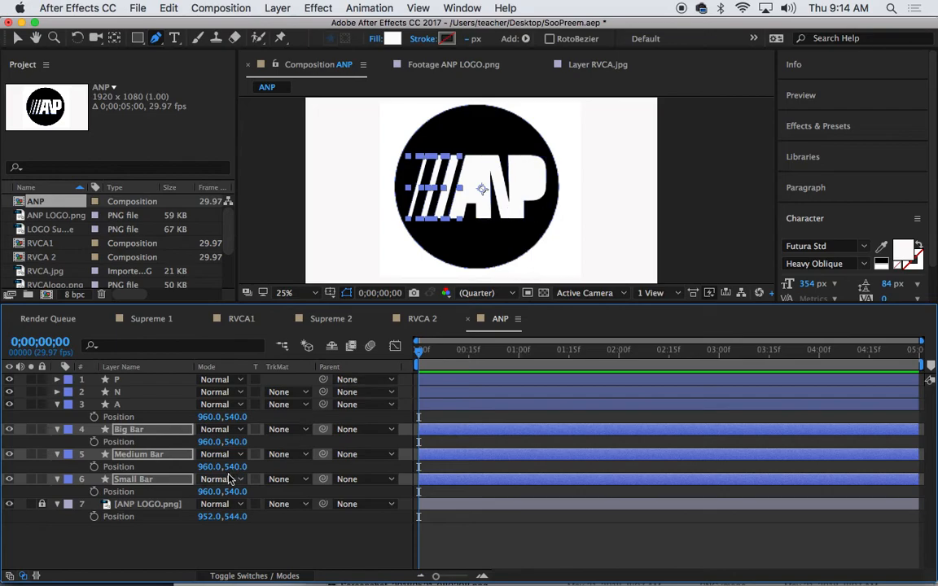
{"action": "left_click_drag", "start_coordinate": [9, 379], "coordinate": [11, 486]}
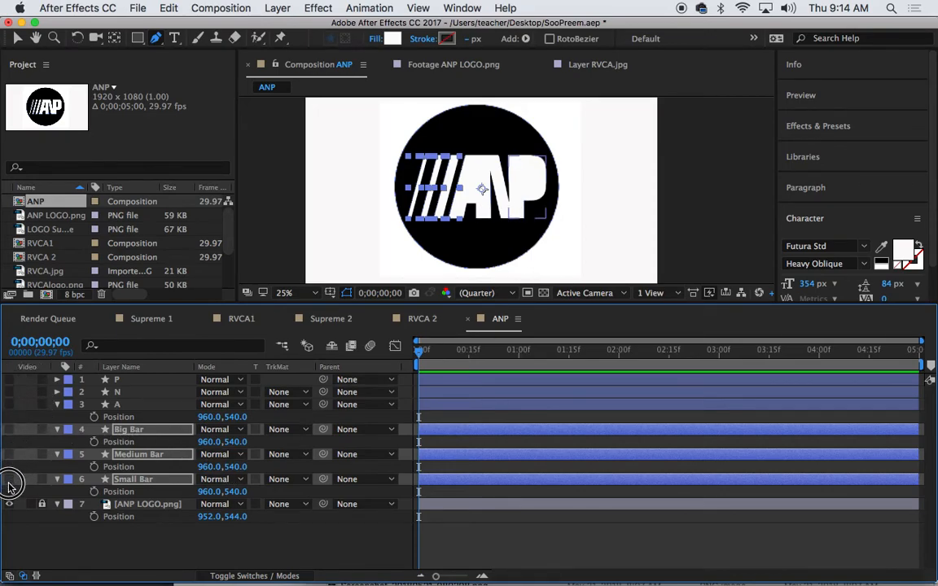
{"action": "left_click", "coordinate": [149, 552]}
Zoom in on the A and draw a three-point triangle over its inner hole
{"action": "key", "text": "z"}
{"action": "left_click", "coordinate": [477, 187]}
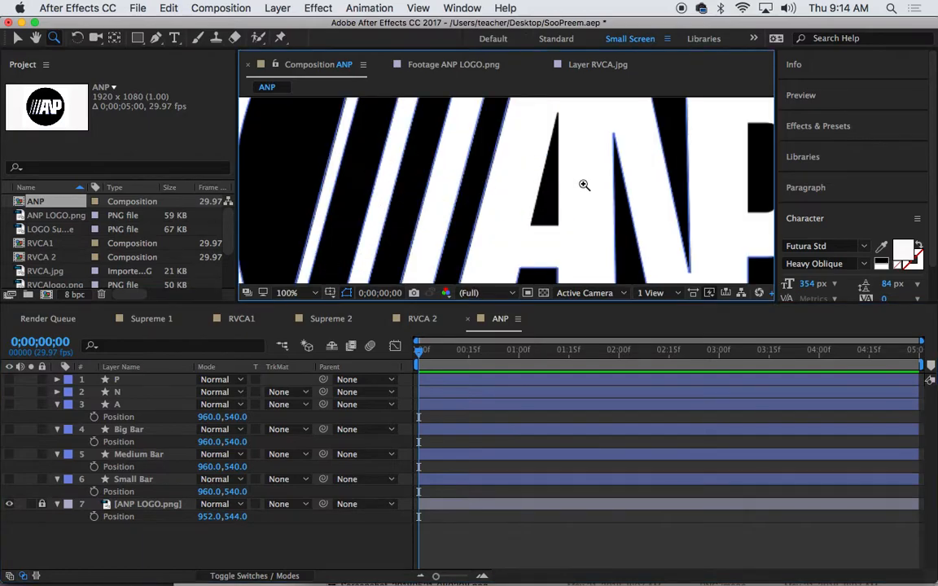
{"action": "key", "text": "p"}
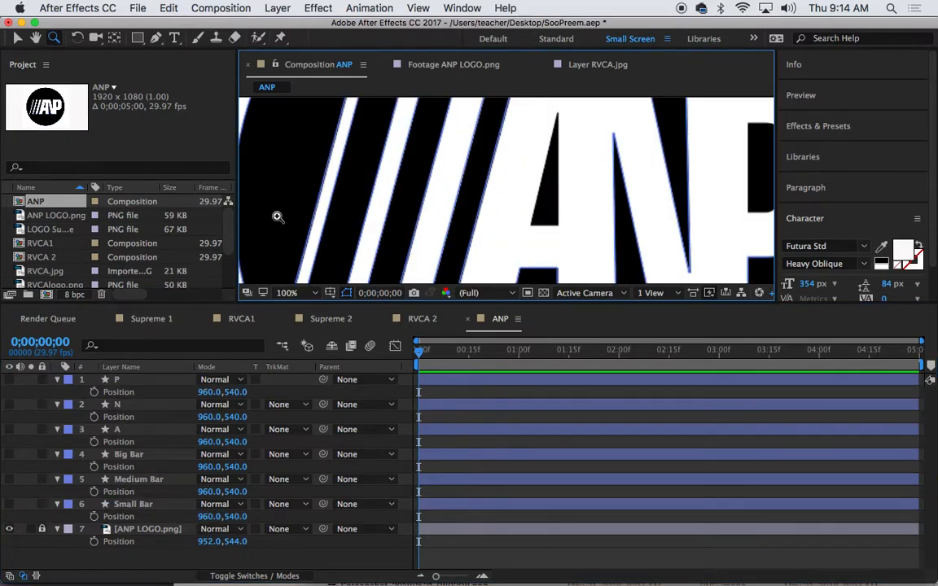
{"action": "left_click", "coordinate": [155, 38]}
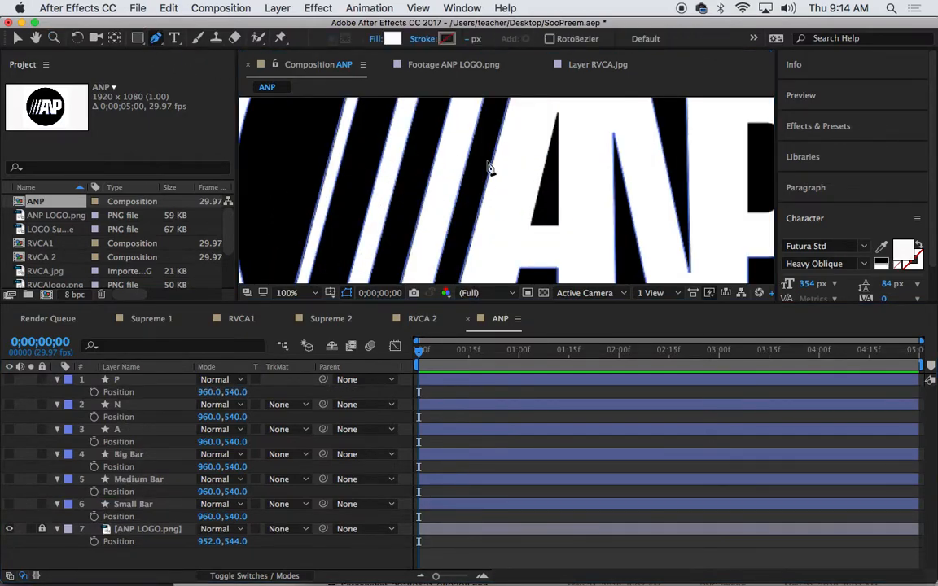
{"action": "left_click", "coordinate": [558, 111]}
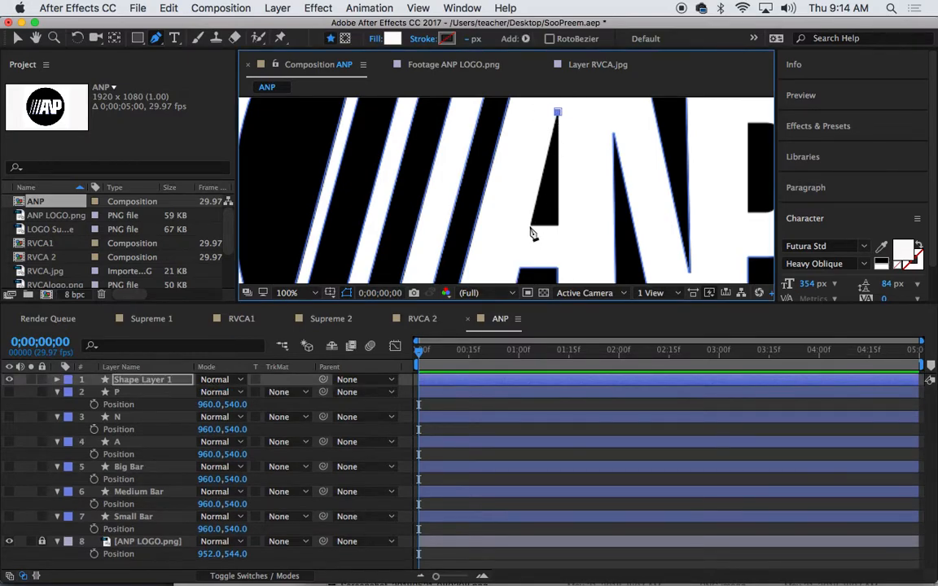
{"action": "left_click", "coordinate": [530, 223]}
{"action": "left_click", "coordinate": [558, 224]}
{"action": "left_click", "coordinate": [558, 113]}
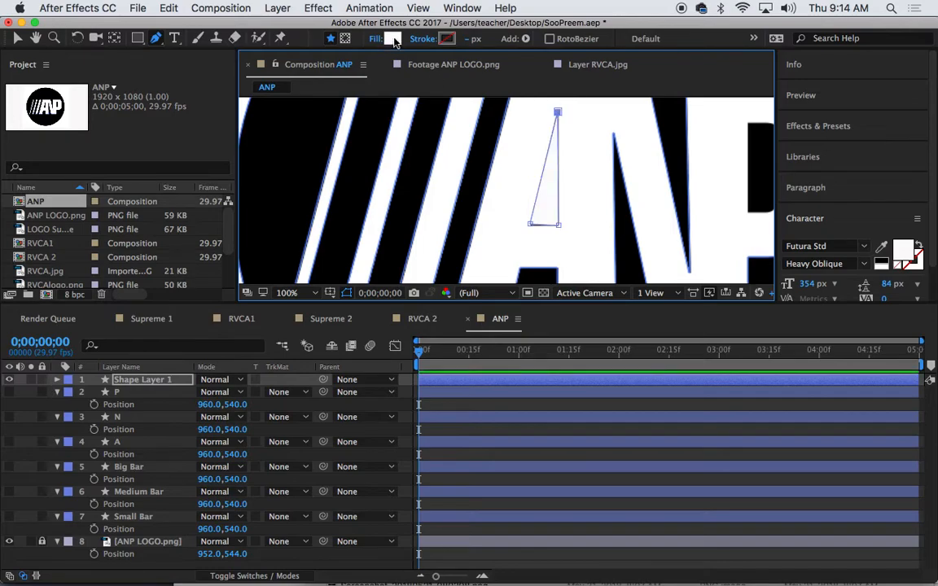
Fill the triangle black and name its layer A Tri
{"action": "left_click", "coordinate": [391, 39]}
{"action": "left_click_drag", "start_coordinate": [196, 426], "coordinate": [216, 515]}
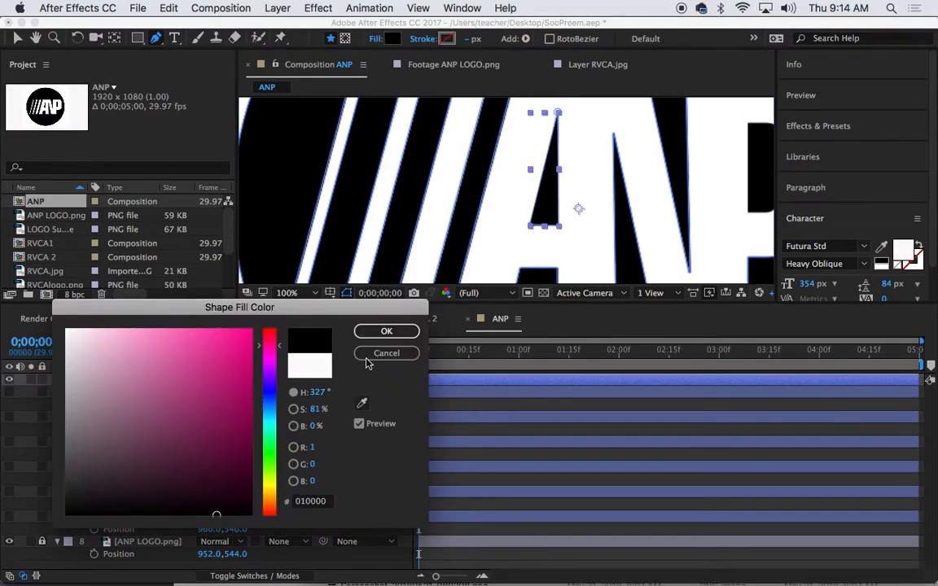
{"action": "left_click", "coordinate": [386, 331]}
{"action": "key", "text": "space"}
{"action": "left_click_drag", "start_coordinate": [595, 188], "coordinate": [389, 187]}
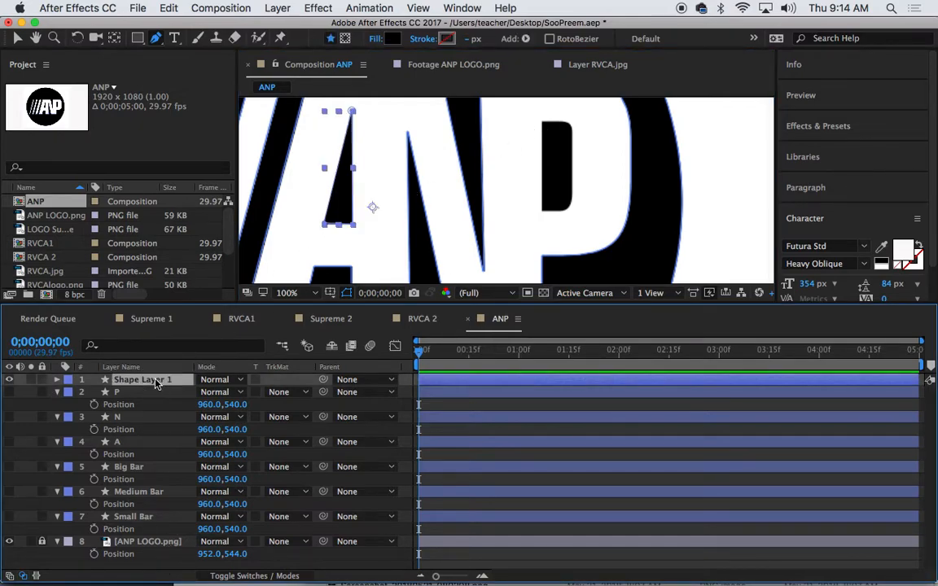
{"action": "key", "text": "Return"}
{"action": "type", "text": "A Tri"}
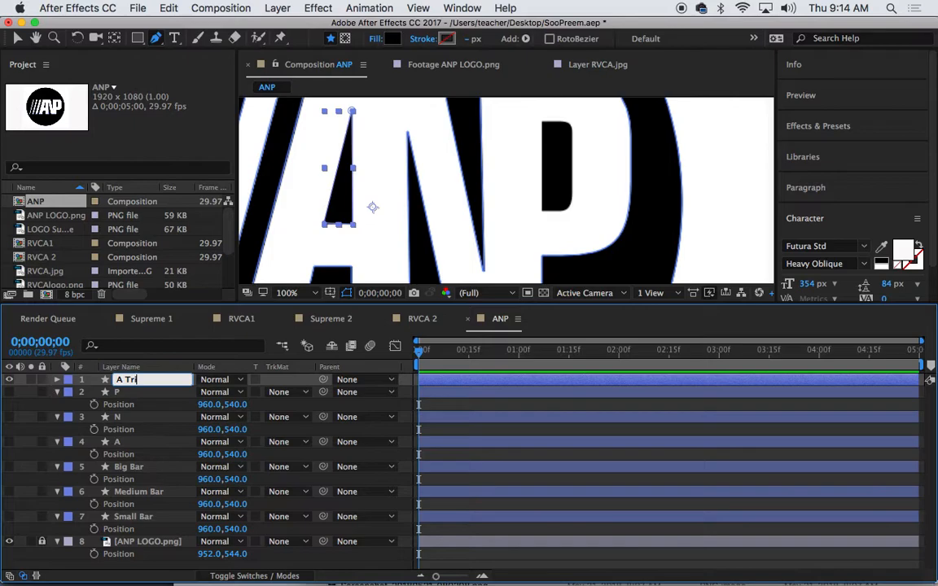
{"action": "key", "text": "Return"}
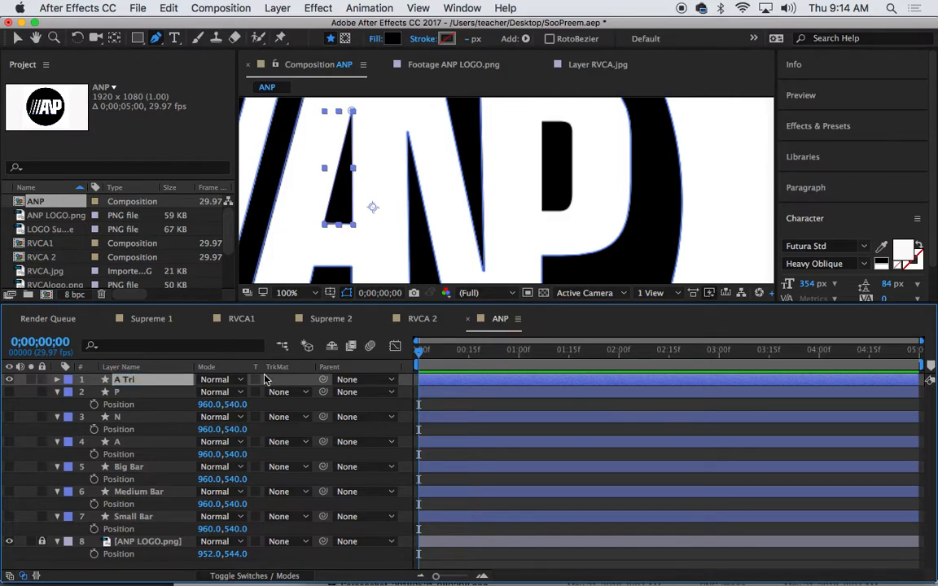
{"action": "left_click", "coordinate": [167, 565]}
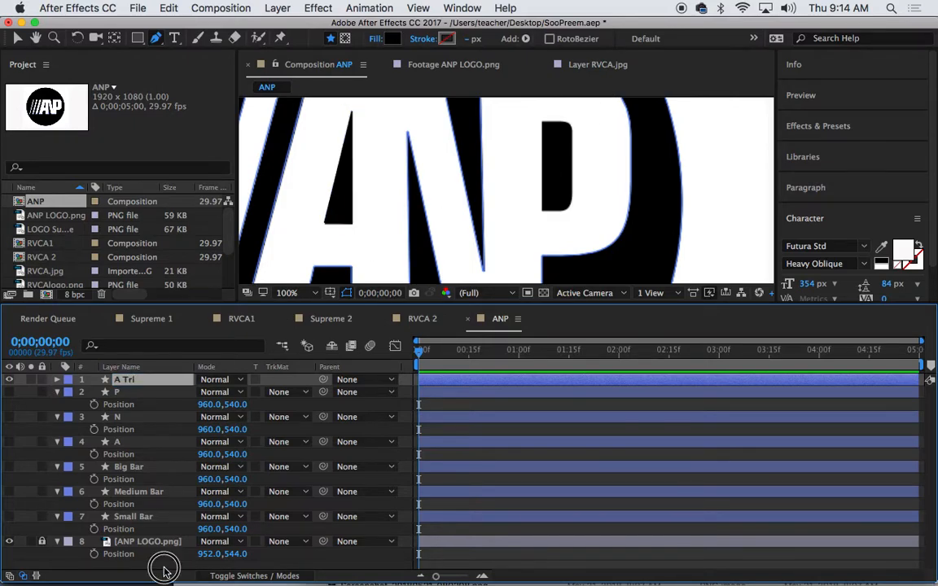
Trace the P's inner hole as a closed shape with a curved bottom
{"action": "left_click", "coordinate": [542, 123]}
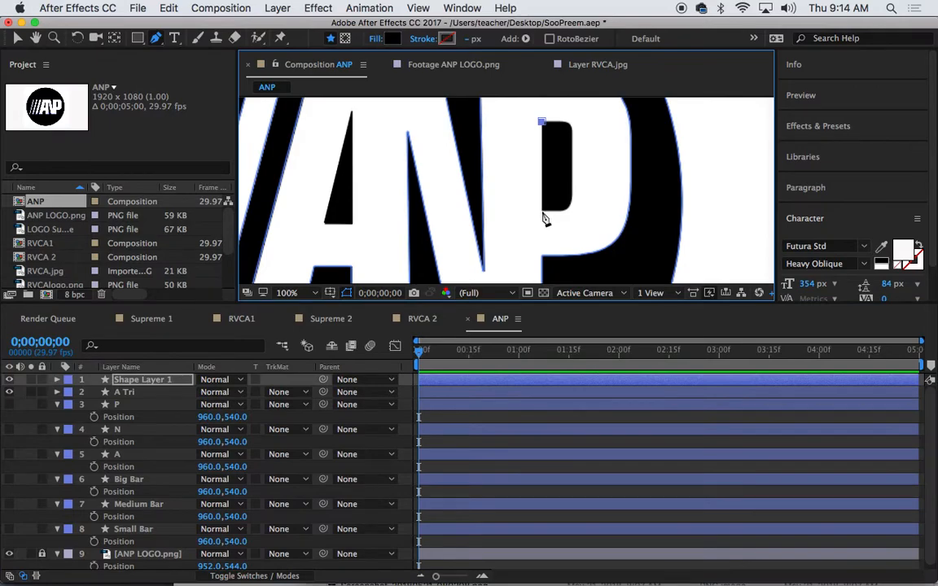
{"action": "left_click_drag", "start_coordinate": [541, 210], "coordinate": [572, 211]}
{"action": "left_click", "coordinate": [571, 195]}
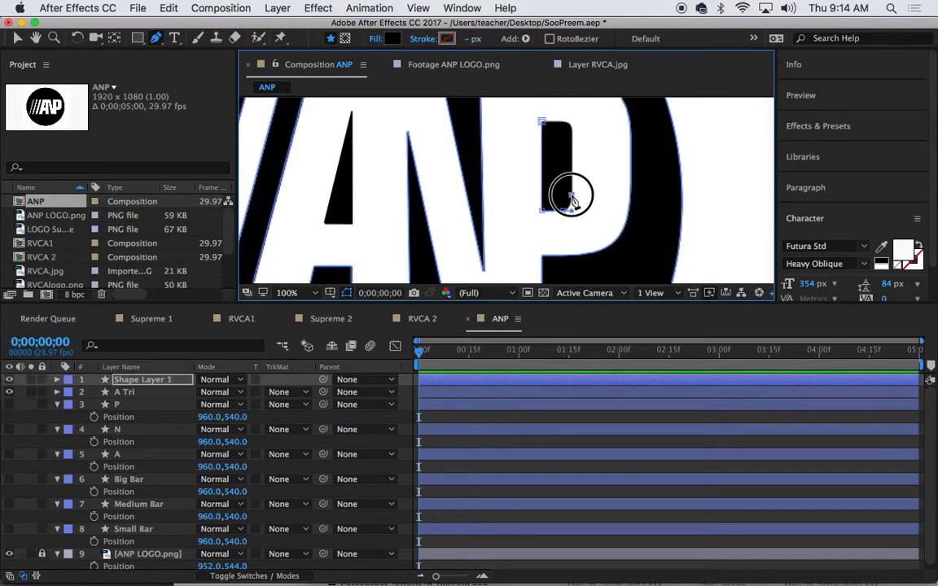
{"action": "left_click", "coordinate": [569, 131]}
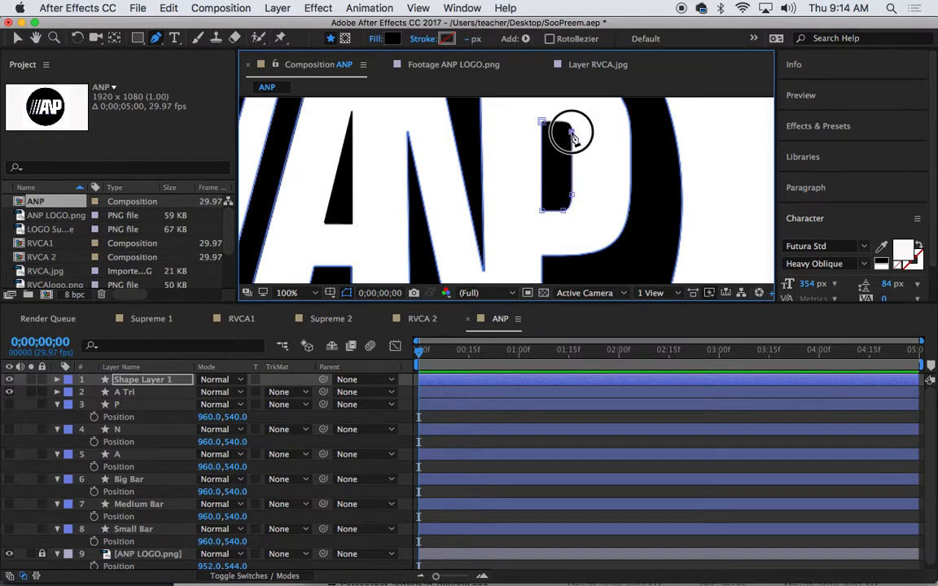
{"action": "left_click", "coordinate": [562, 126]}
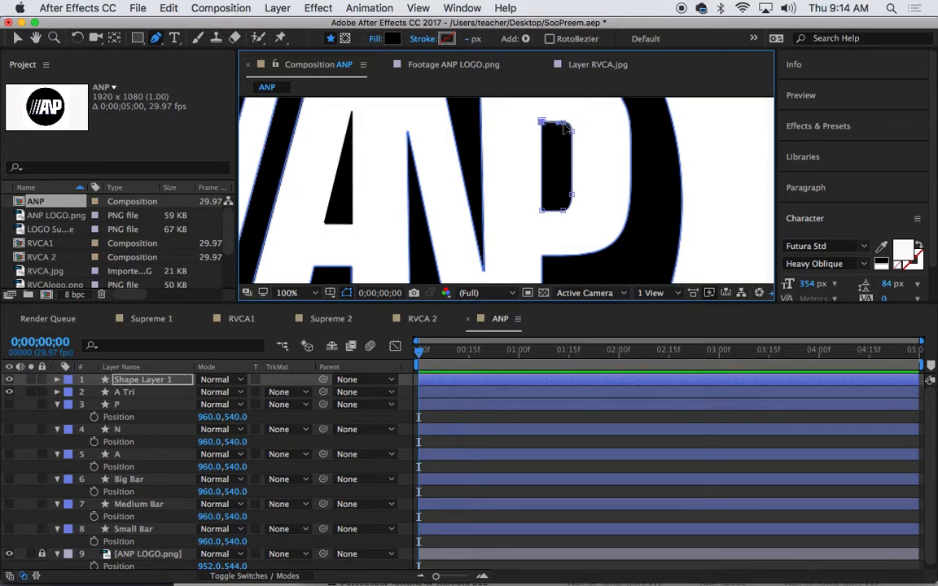
{"action": "left_click", "coordinate": [566, 123]}
Zoom out, select all shape layers and collapse their properties with P
{"action": "key", "text": "super+minus"}
{"action": "key", "text": "super+minus"}
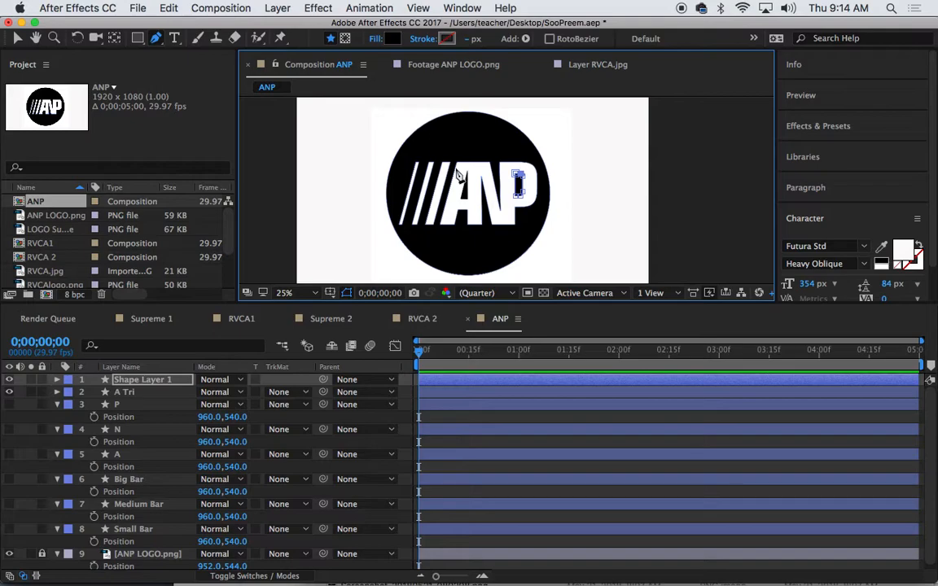
{"action": "left_click_drag", "start_coordinate": [139, 38], "coordinate": [173, 73]}
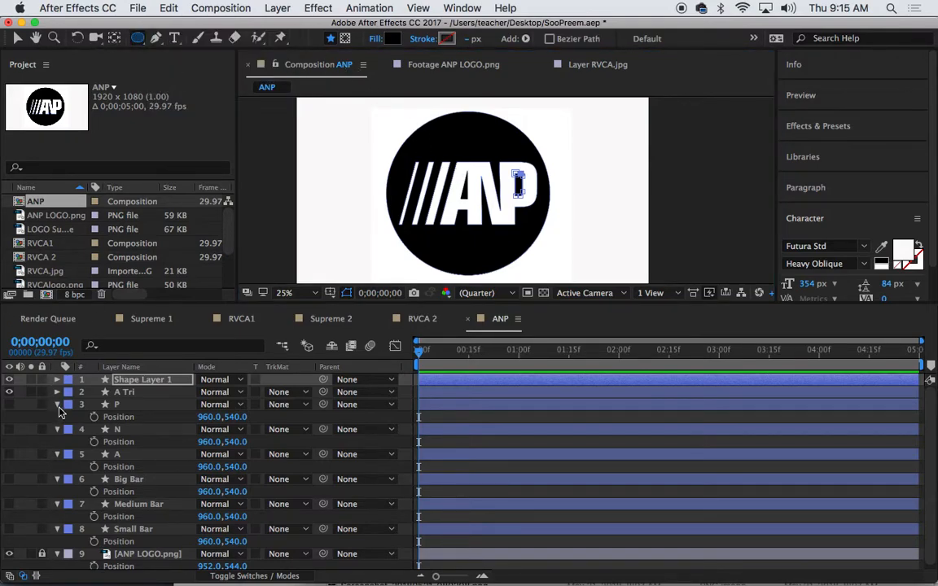
{"action": "left_click", "coordinate": [125, 384]}
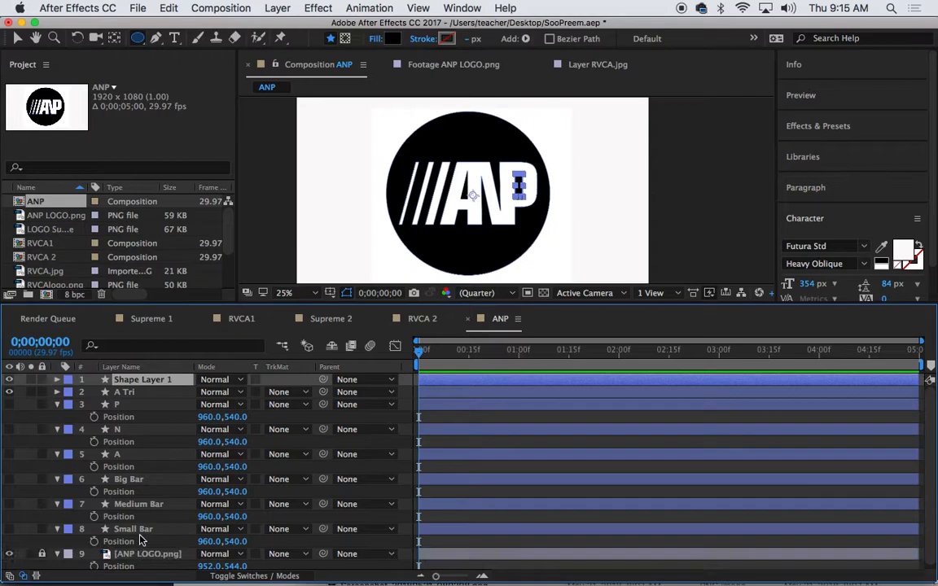
{"action": "left_click", "coordinate": [141, 529], "text": "shift"}
{"action": "key", "text": "p"}
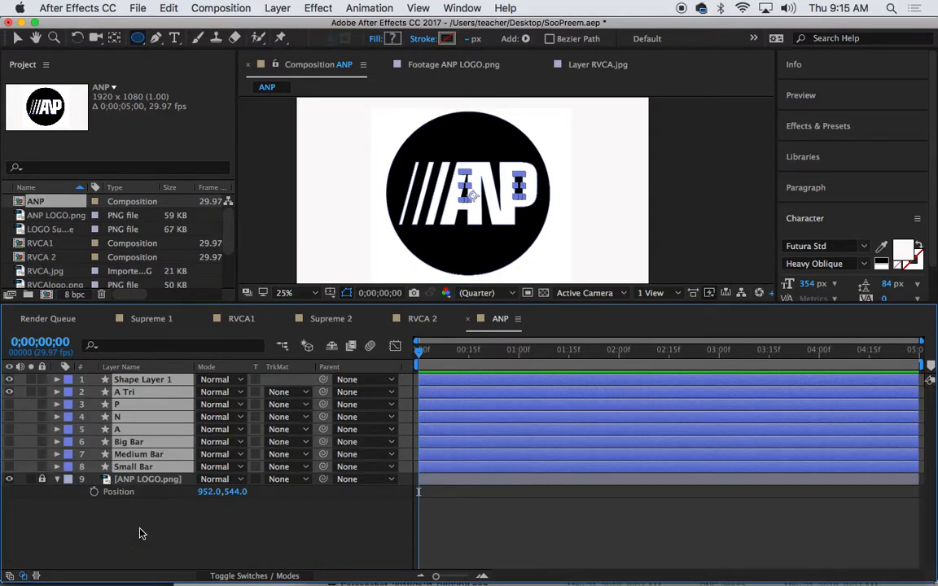
{"action": "left_click", "coordinate": [141, 533]}
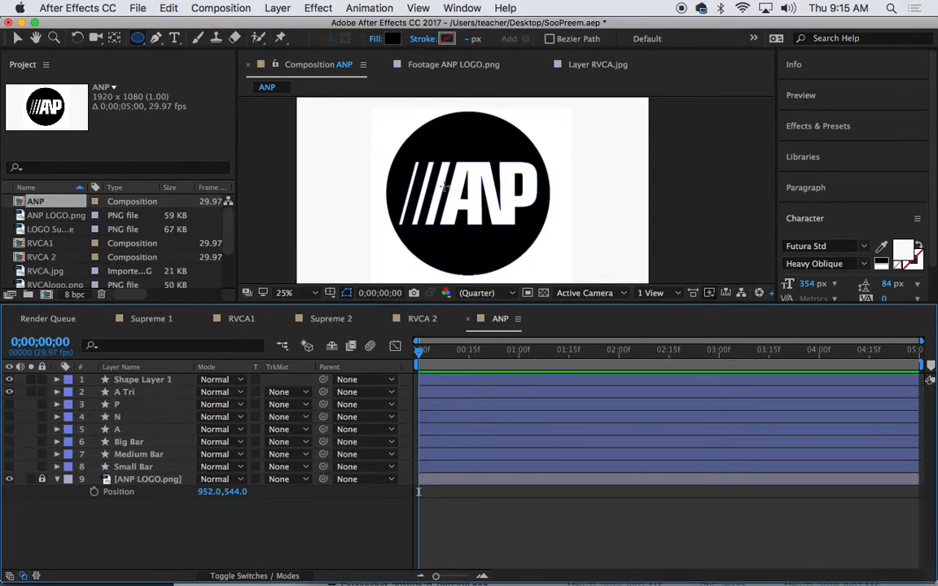
Draw a circle over the logo's black disc, centre it and size it to match
{"action": "left_click_drag", "start_coordinate": [470, 194], "coordinate": [387, 96]}
{"action": "key", "text": "v"}
{"action": "left_click_drag", "start_coordinate": [415, 147], "coordinate": [467, 199]}
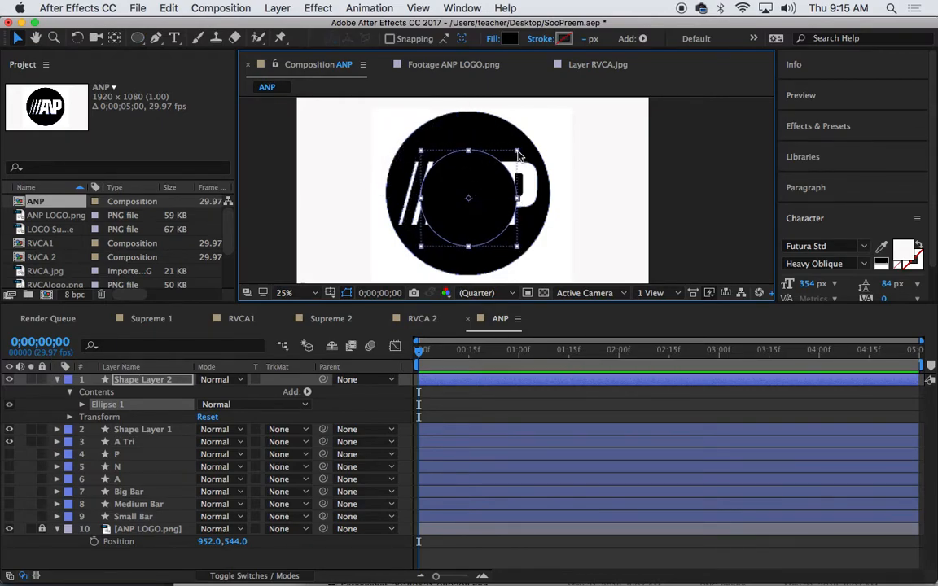
{"action": "mouse_move", "coordinate": [518, 154]}
{"action": "left_mouse_down"}
{"action": "mouse_move", "coordinate": [548, 121]}
{"action": "mouse_move", "coordinate": [509, 153]}
{"action": "left_mouse_up"}
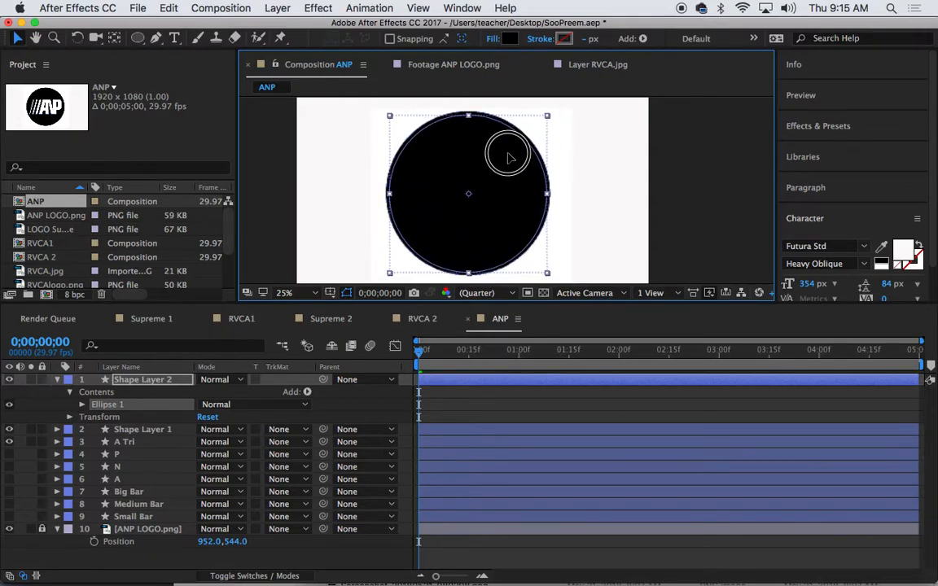
{"action": "left_click_drag", "start_coordinate": [547, 116], "coordinate": [551, 112]}
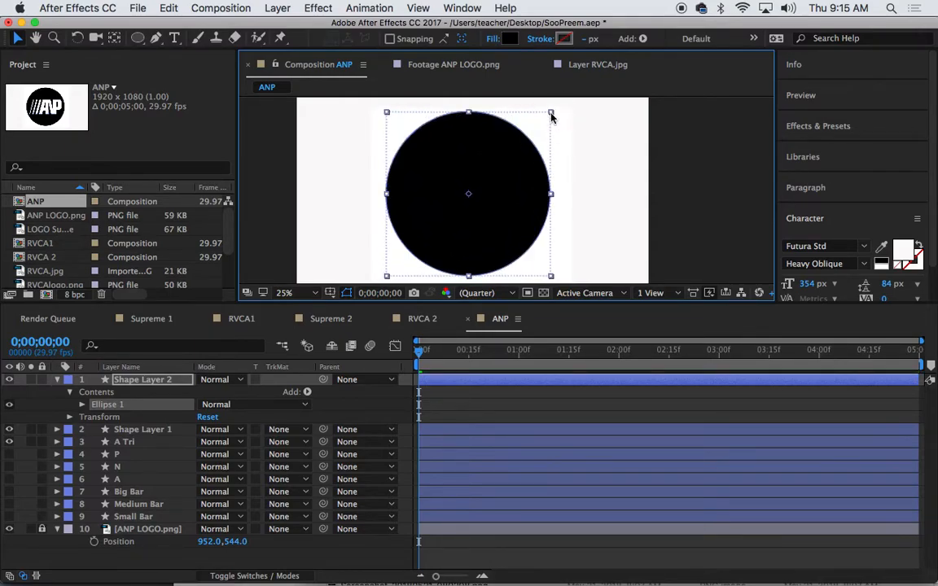
Rename the layer Circle, move it above ANP LOGO.png, and unhide the letter and bar layers
{"action": "right_click", "coordinate": [160, 384]}
{"action": "left_click", "coordinate": [160, 384]}
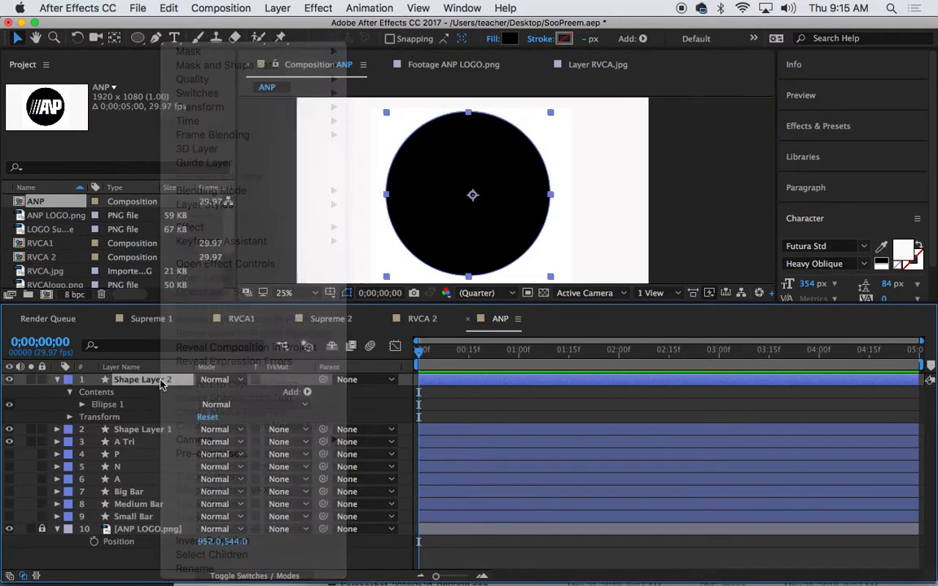
{"action": "key", "text": "Return"}
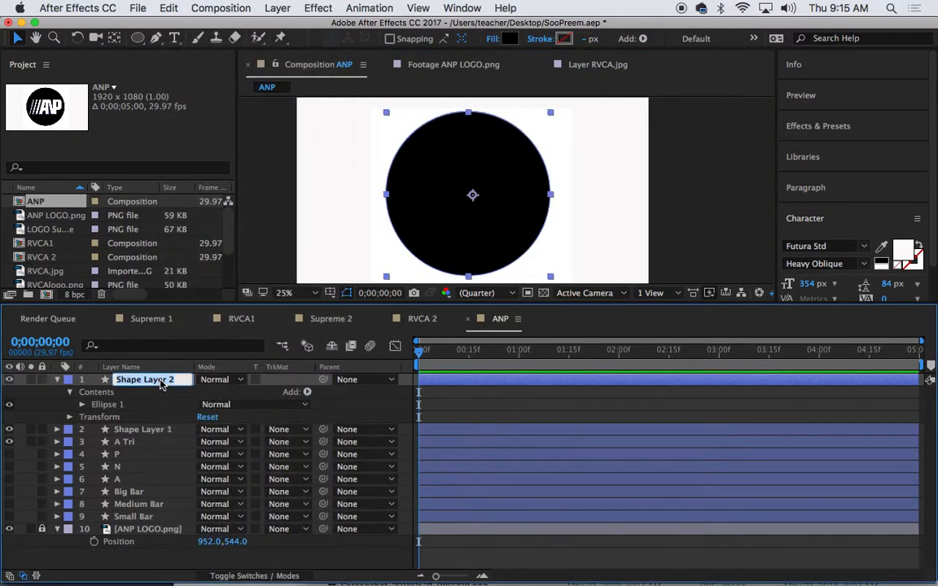
{"action": "type", "text": "Circle"}
{"action": "key", "text": "Return"}
{"action": "left_click_drag", "start_coordinate": [145, 384], "coordinate": [140, 521]}
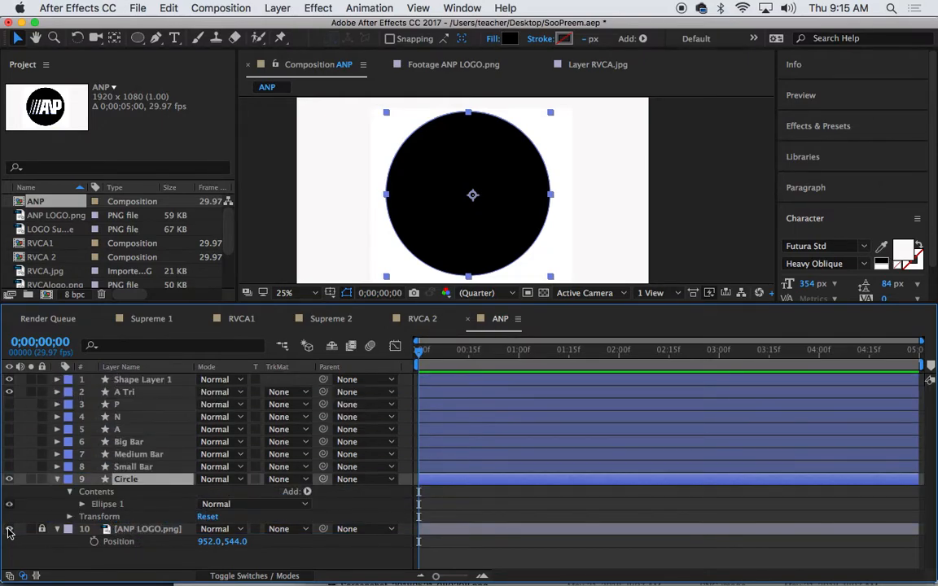
{"action": "left_click_drag", "start_coordinate": [9, 404], "coordinate": [13, 470]}
{"action": "left_click", "coordinate": [308, 198]}
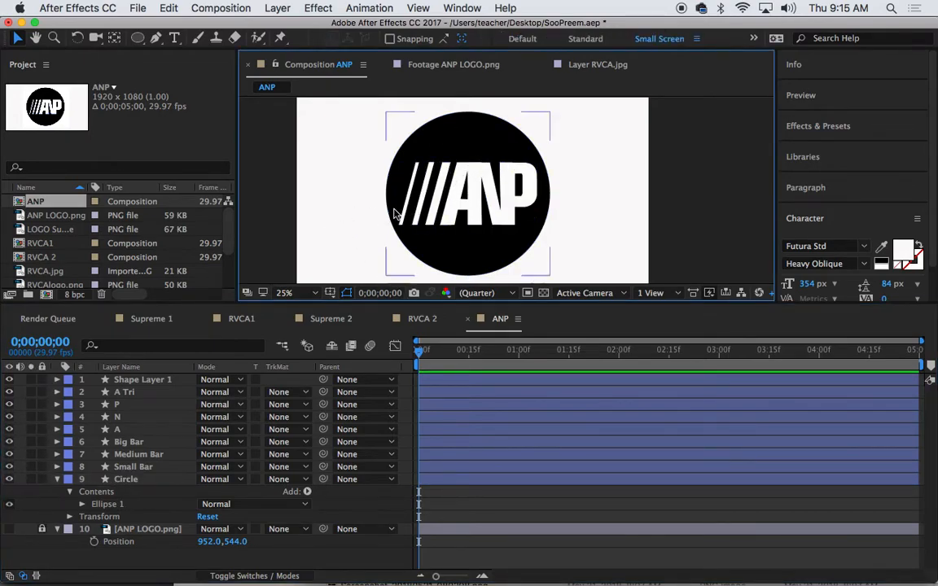
Pan to the N letter and select its layer for reshaping
{"action": "scroll", "coordinate": [447, 199], "scroll_direction": "up", "scroll_amount": 4}
{"action": "key", "text": "space"}
{"action": "left_click_drag", "start_coordinate": [437, 149], "coordinate": [501, 262]}
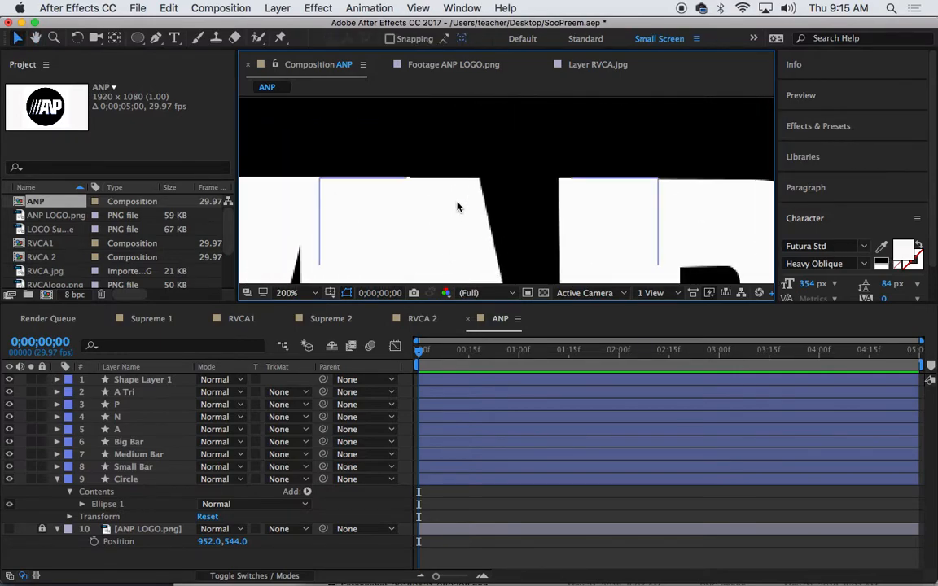
{"action": "left_click", "coordinate": [443, 199]}
{"action": "left_click", "coordinate": [321, 178]}
Slightly adjust the N shape and show the Circle layer's anchor point
{"action": "left_click_drag", "start_coordinate": [321, 177], "coordinate": [322, 179]}
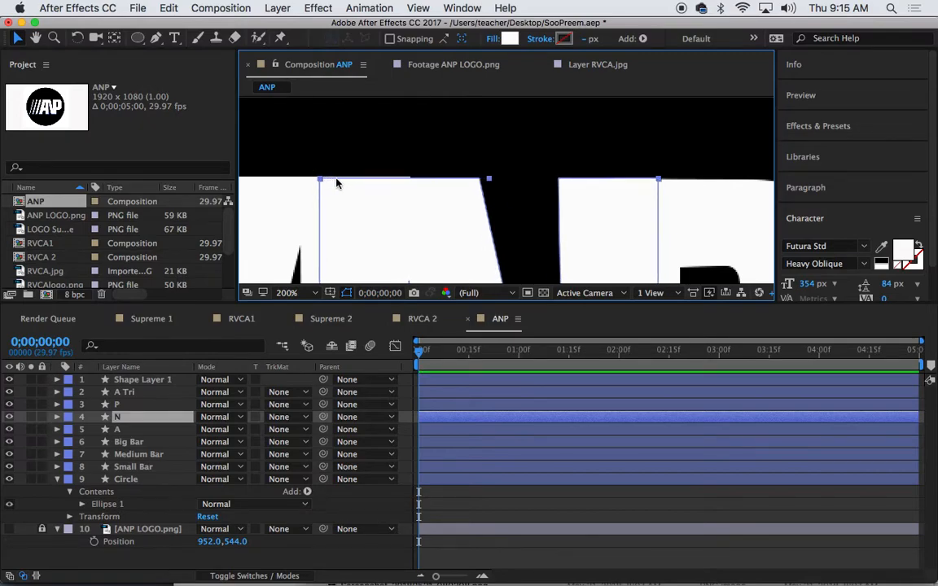
{"action": "left_click", "coordinate": [356, 161]}
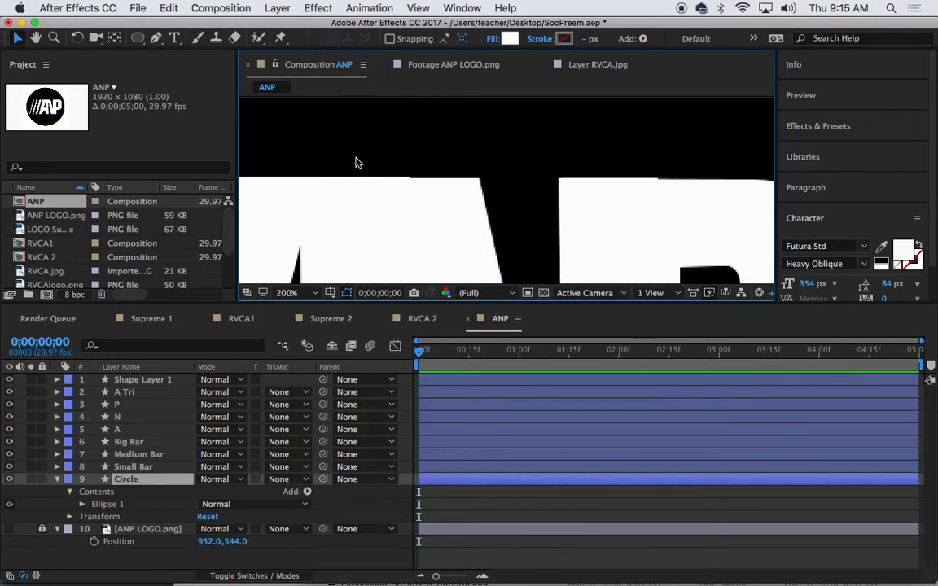
{"action": "left_click", "coordinate": [158, 39]}
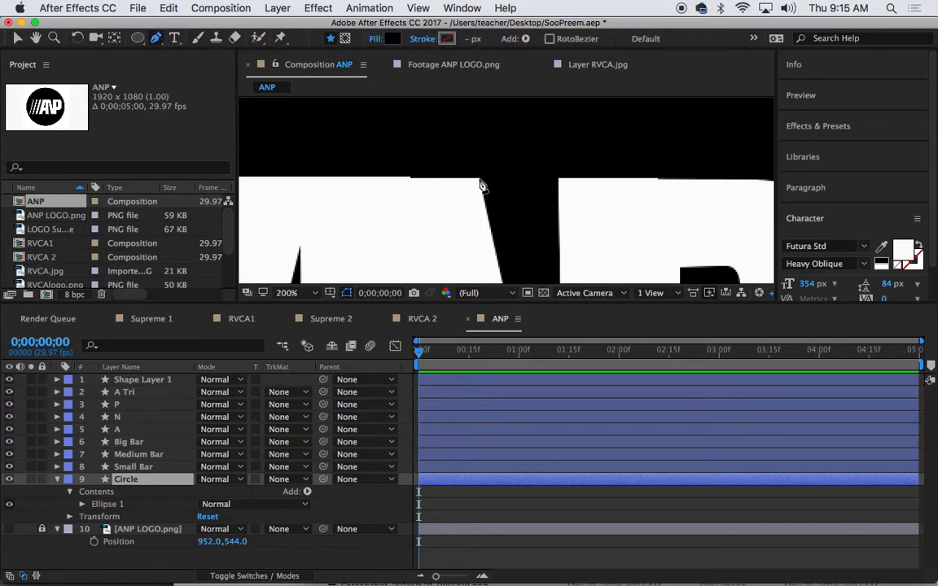
{"action": "key", "text": "a"}
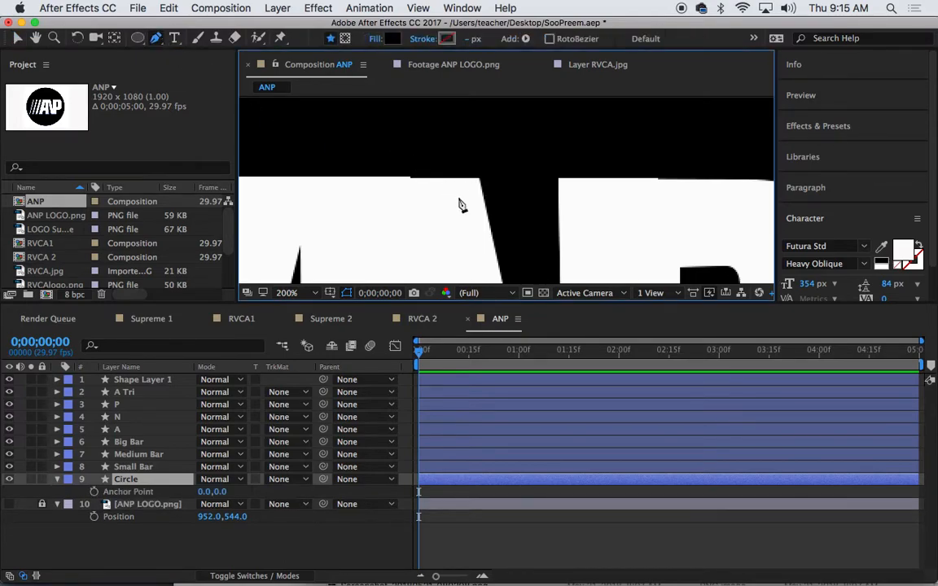
{"action": "left_click", "coordinate": [18, 38]}
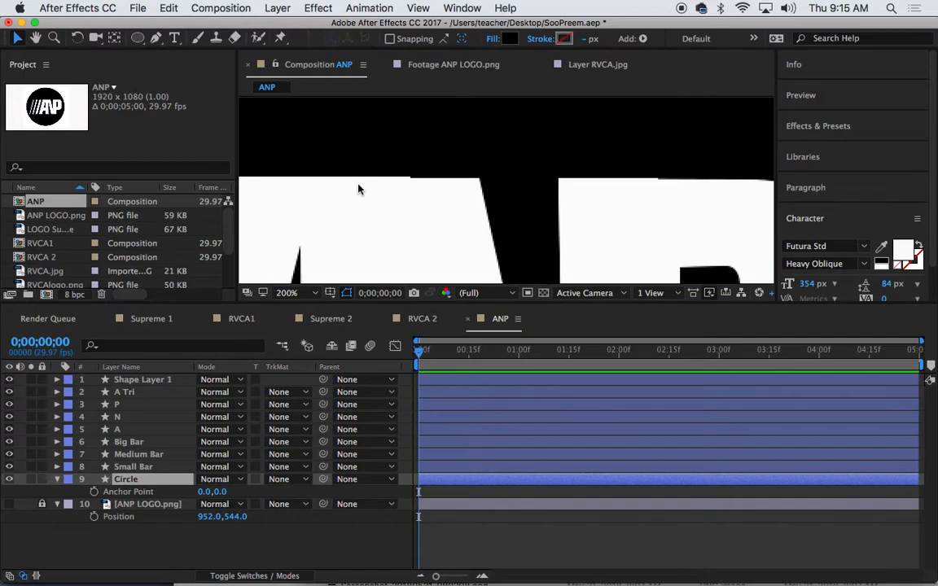
Pull the N's top-left vertex left and top-right vertex right to match the reference
{"action": "left_click", "coordinate": [140, 419]}
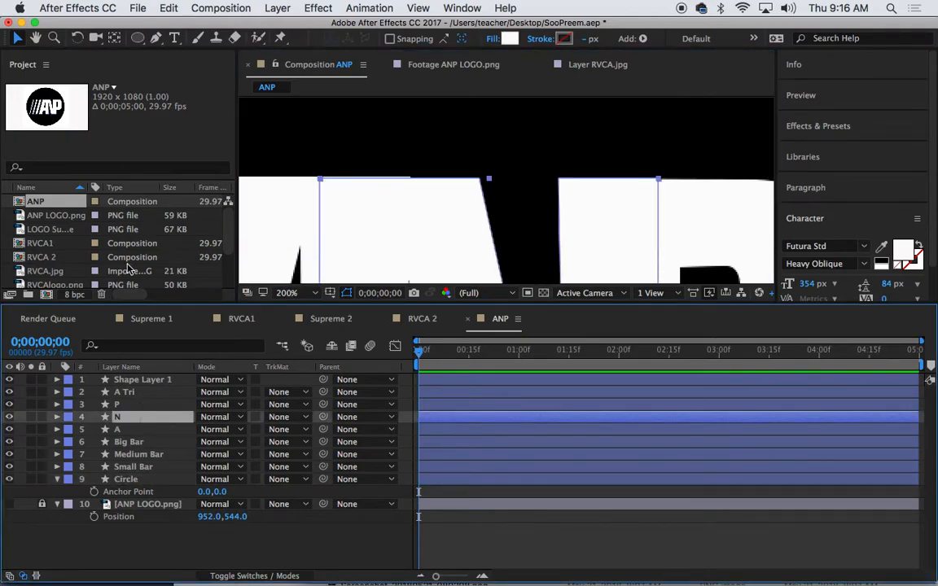
{"action": "left_click", "coordinate": [156, 38]}
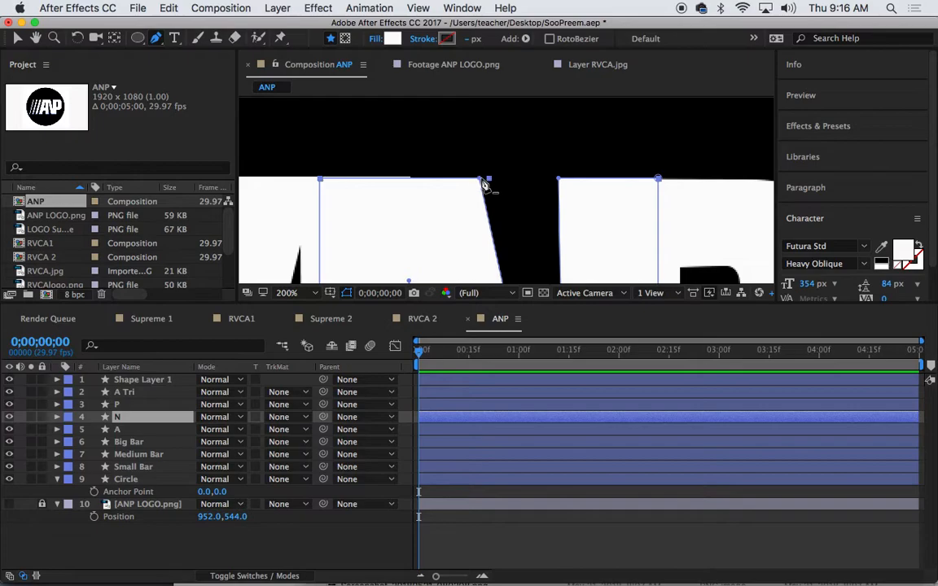
{"action": "left_click", "coordinate": [481, 178]}
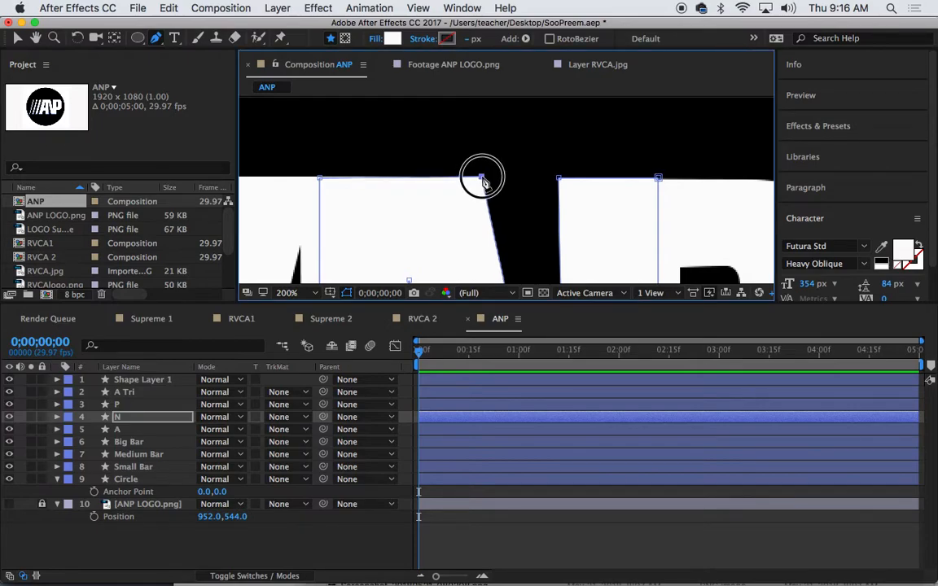
{"action": "left_click_drag", "start_coordinate": [321, 179], "coordinate": [316, 179]}
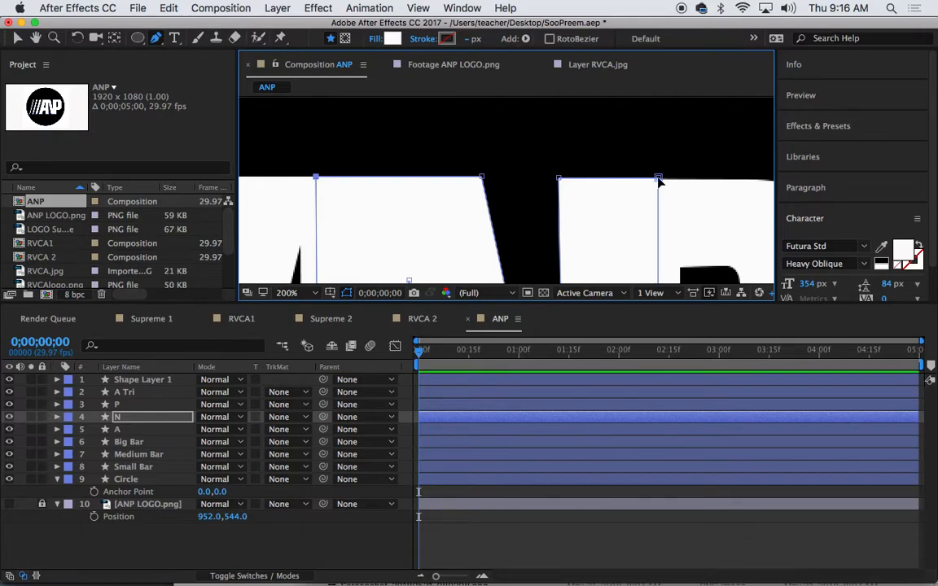
{"action": "left_click_drag", "start_coordinate": [658, 179], "coordinate": [660, 180]}
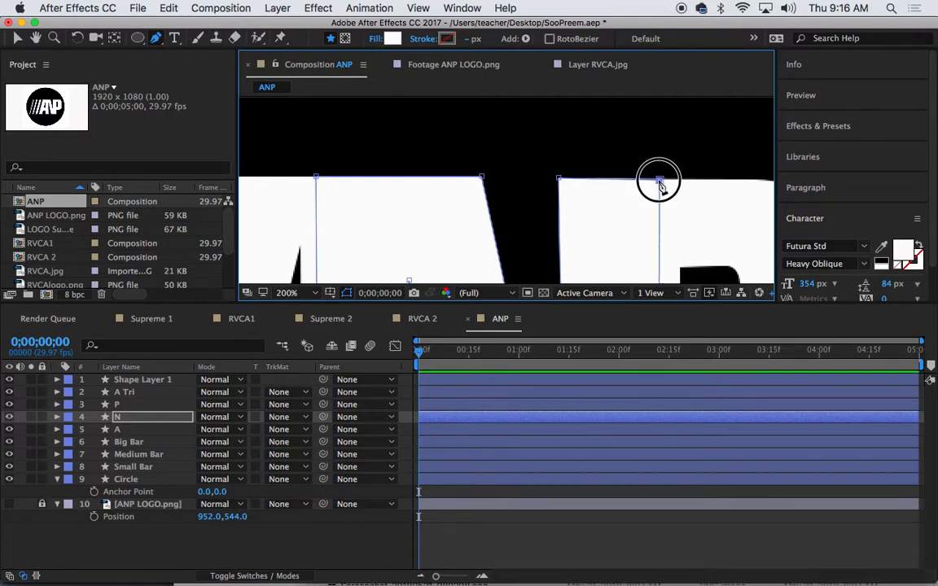
{"action": "left_click", "coordinate": [559, 180]}
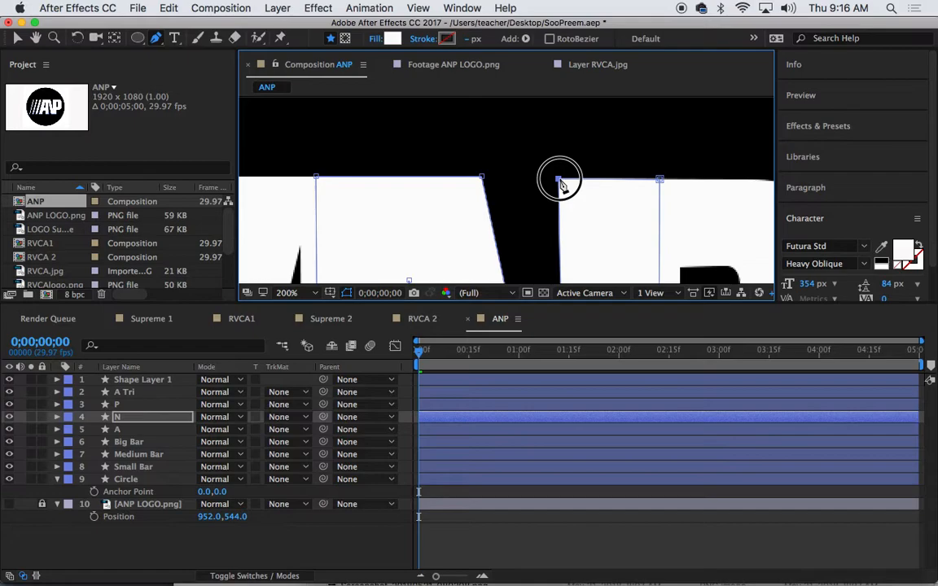
{"action": "scroll", "coordinate": [559, 182], "scroll_direction": "down", "scroll_amount": 8}
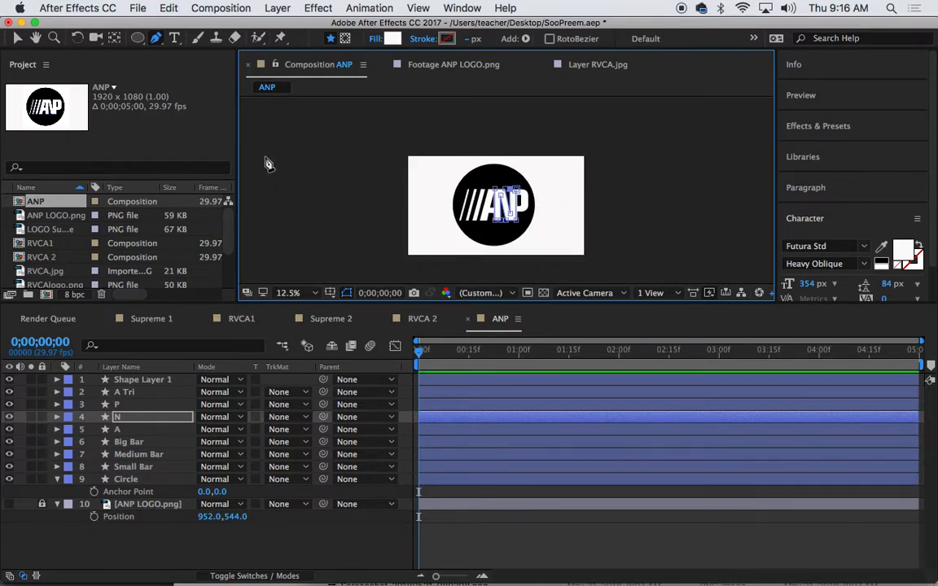
Show the Circle's Scale and set a 110% keyframe at frame 13
{"action": "left_click", "coordinate": [17, 37]}
{"action": "left_click", "coordinate": [359, 202]}
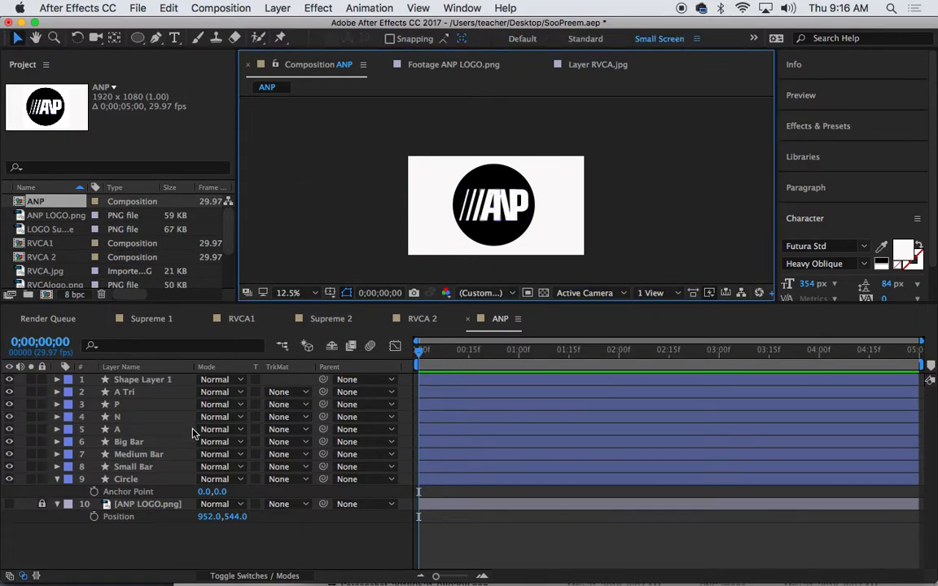
{"action": "left_click_drag", "start_coordinate": [422, 356], "coordinate": [398, 355]}
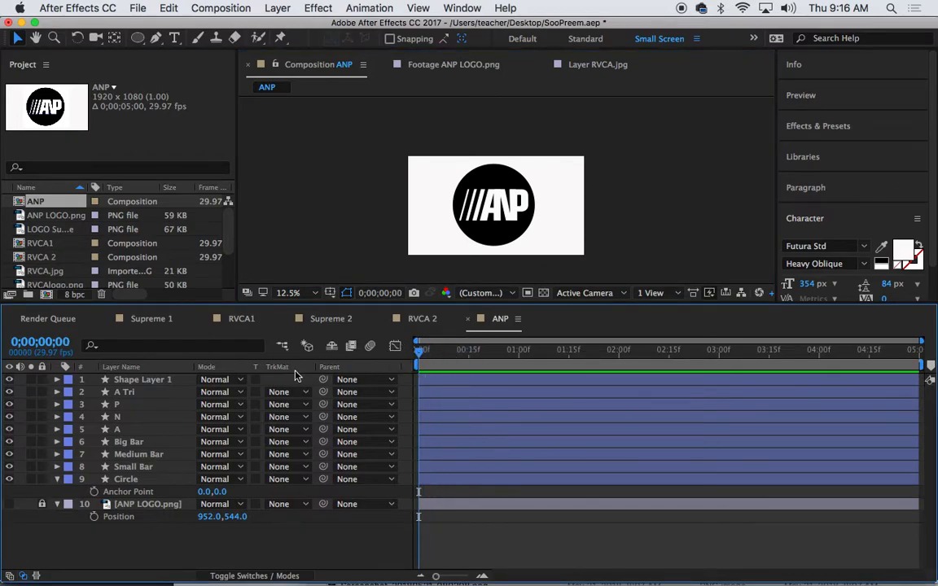
{"action": "left_click", "coordinate": [135, 480]}
{"action": "left_click", "coordinate": [134, 479]}
{"action": "key", "text": "shift+s"}
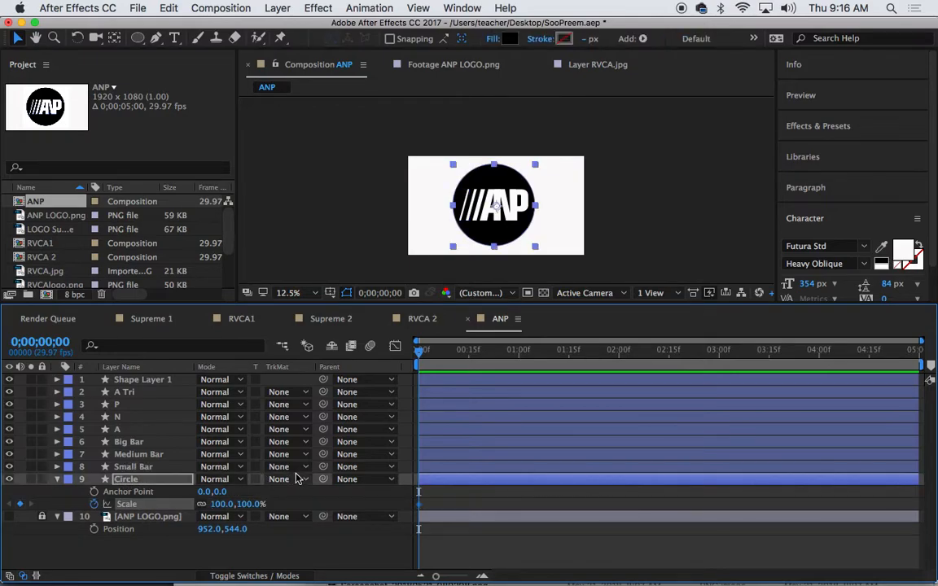
{"action": "left_click", "coordinate": [461, 352]}
{"action": "left_click", "coordinate": [473, 353]}
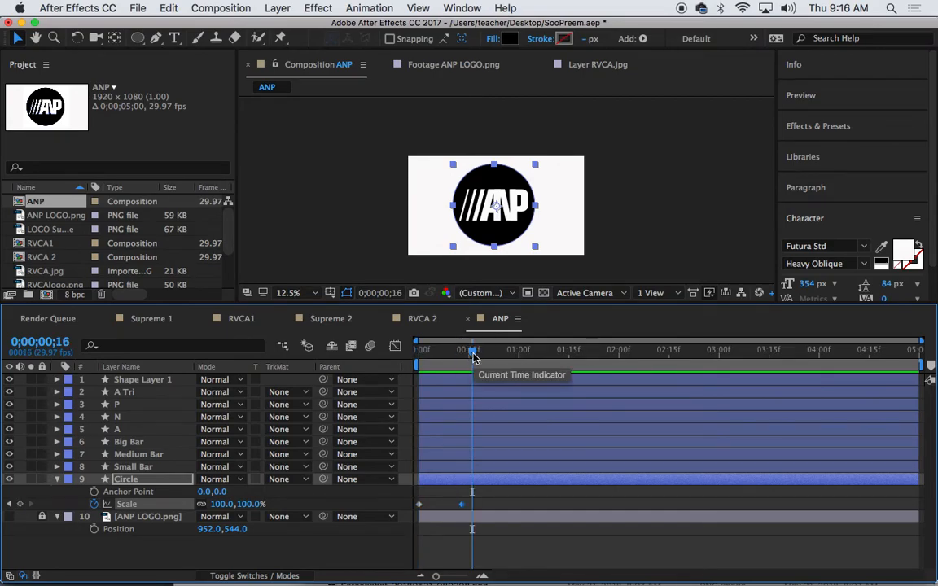
{"action": "left_click_drag", "start_coordinate": [473, 355], "coordinate": [460, 355]}
{"action": "left_click", "coordinate": [214, 505]}
{"action": "type", "text": "110"}
{"action": "key", "text": "Return"}
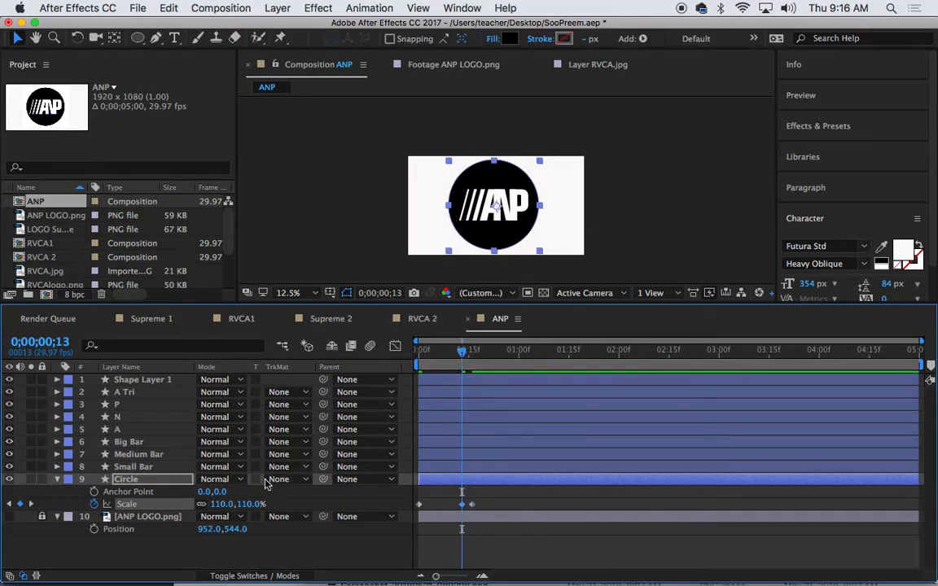
Apply Easy Ease and Easy Ease In to the 110% Scale keyframe
{"action": "right_click", "coordinate": [464, 507]}
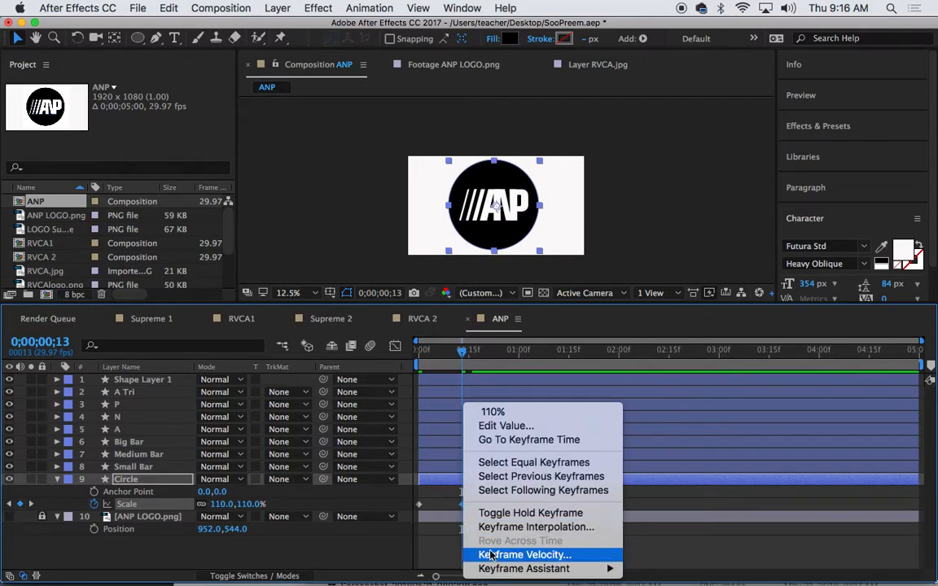
{"action": "mouse_move", "coordinate": [529, 568]}
{"action": "left_click", "coordinate": [649, 503]}
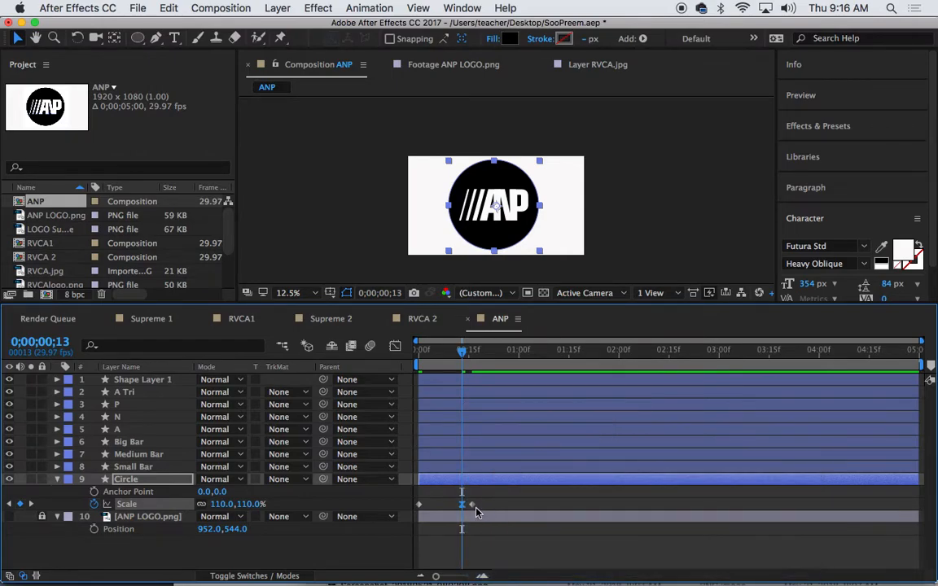
{"action": "right_click", "coordinate": [472, 505]}
{"action": "mouse_move", "coordinate": [550, 574]}
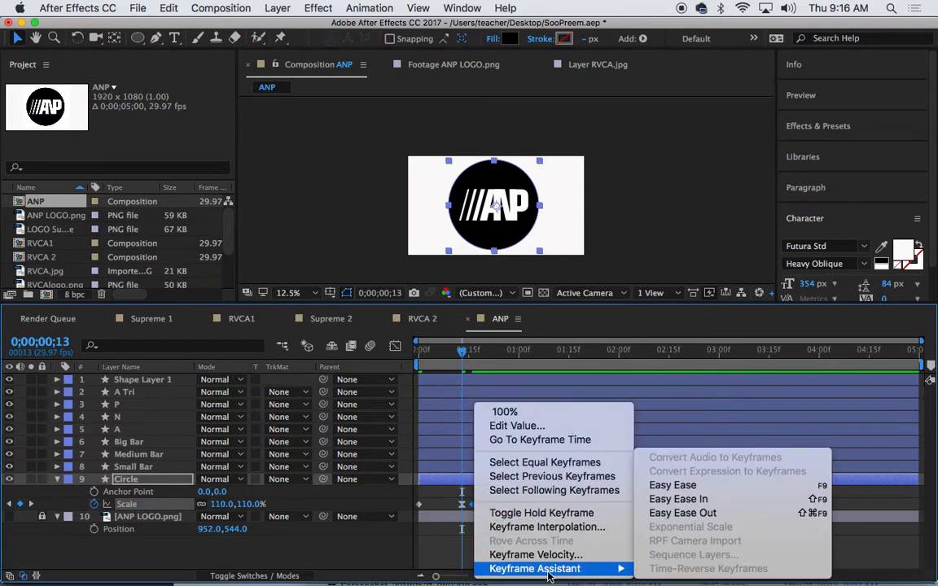
{"action": "left_click", "coordinate": [676, 500]}
Set the Circle's Scale to 0% at frame 0
{"action": "left_click_drag", "start_coordinate": [459, 353], "coordinate": [398, 371]}
{"action": "left_click", "coordinate": [221, 504]}
{"action": "type", "text": "00"}
{"action": "key", "text": "Return"}
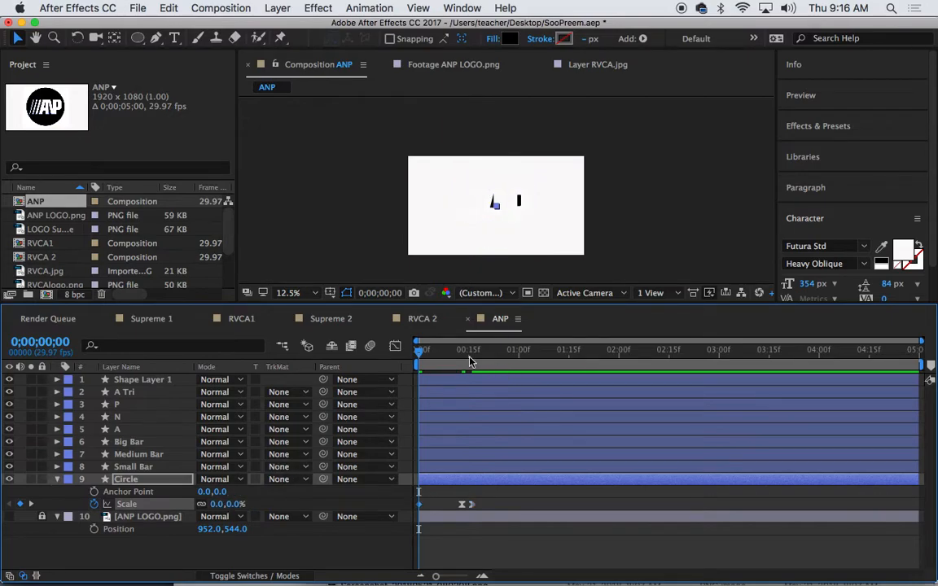
Preview the circle scale-in, then rename Shape Layer 1 to 'P TRI'
{"action": "left_click_drag", "start_coordinate": [419, 358], "coordinate": [489, 358]}
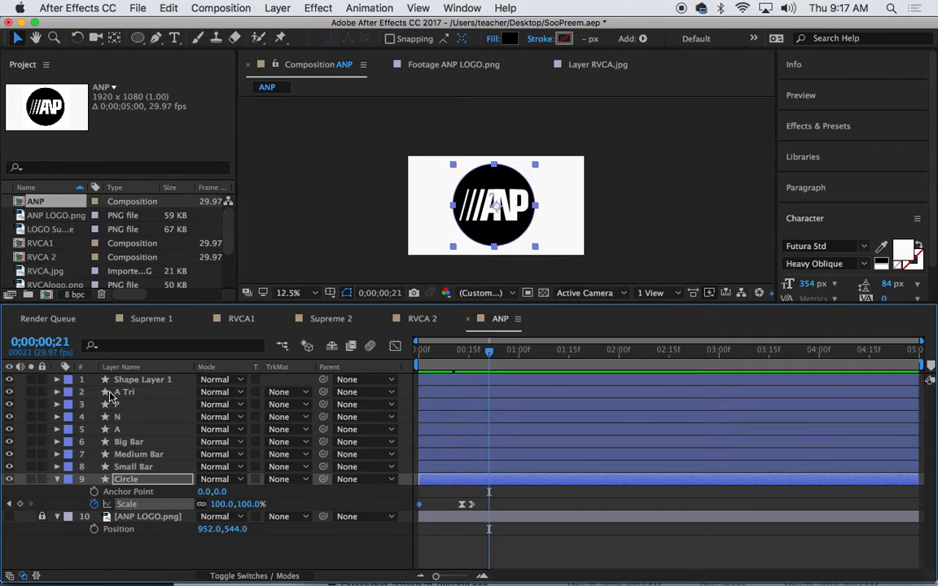
{"action": "left_click", "coordinate": [136, 381]}
{"action": "key", "text": "Return"}
{"action": "type", "text": "P TRI"}
{"action": "key", "text": "Return"}
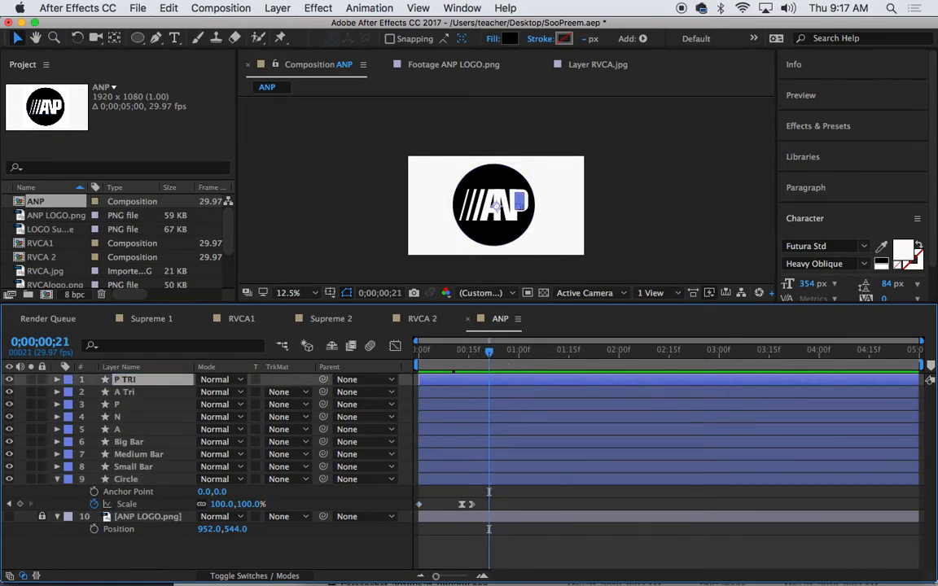
Parent the P TRI layer to P and the A Tri layer to A
{"action": "left_click", "coordinate": [359, 381]}
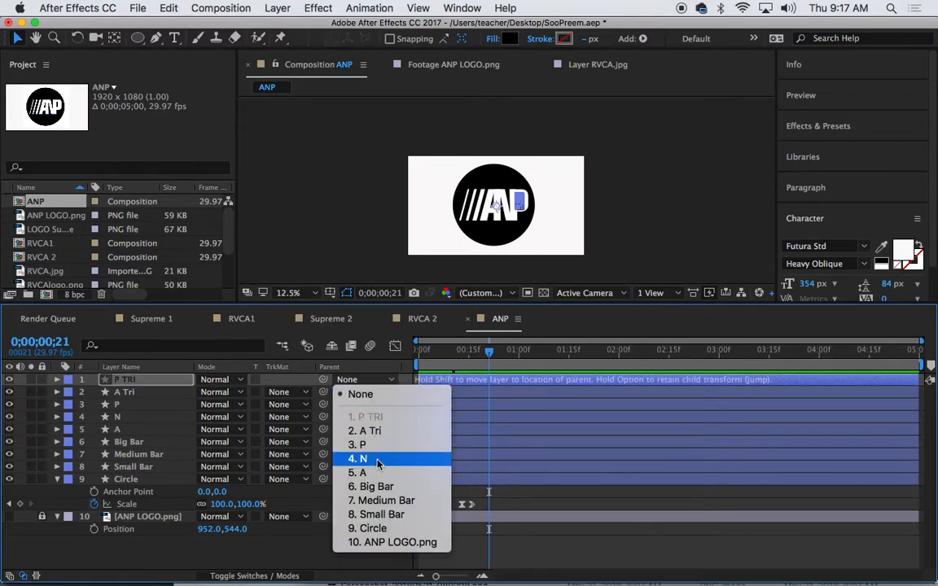
{"action": "left_click", "coordinate": [354, 446]}
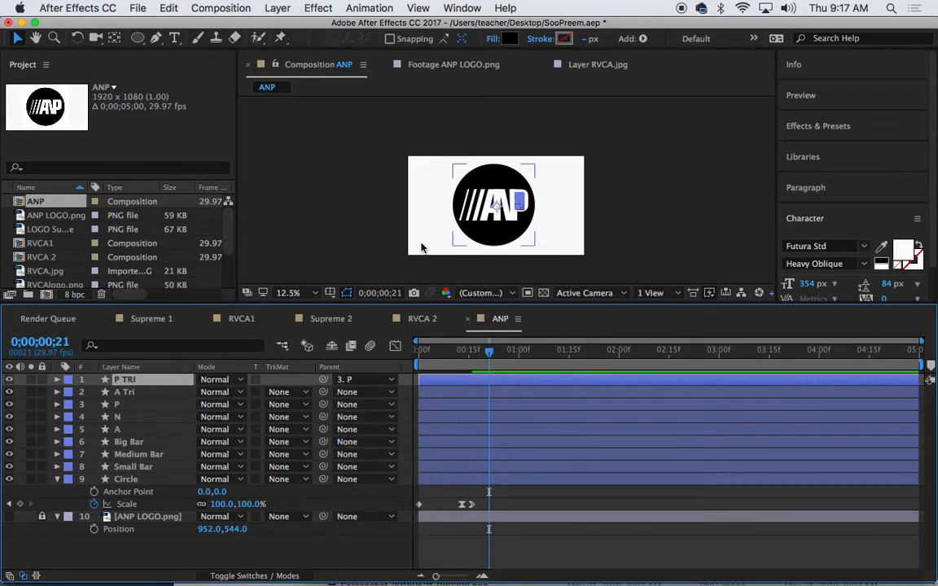
{"action": "left_click", "coordinate": [126, 392]}
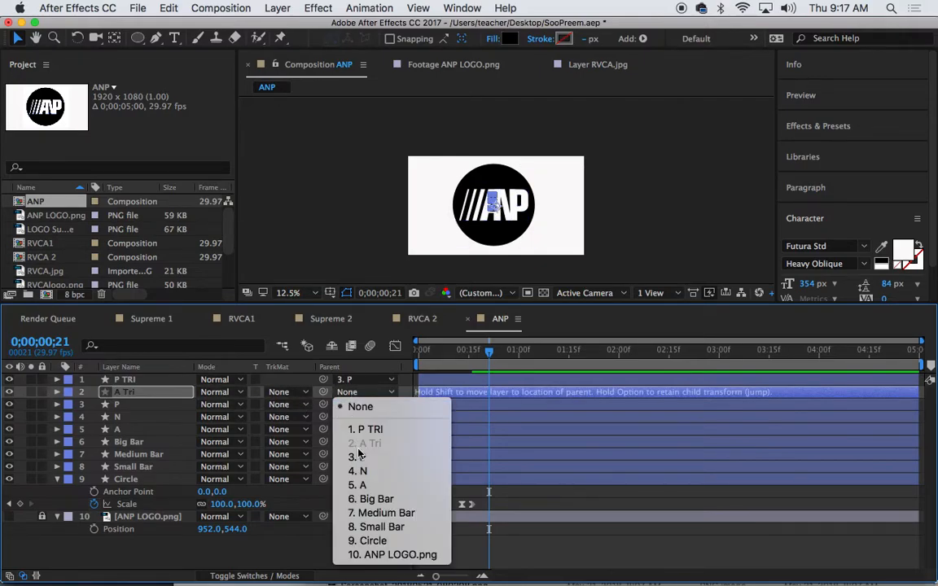
{"action": "left_click", "coordinate": [360, 485]}
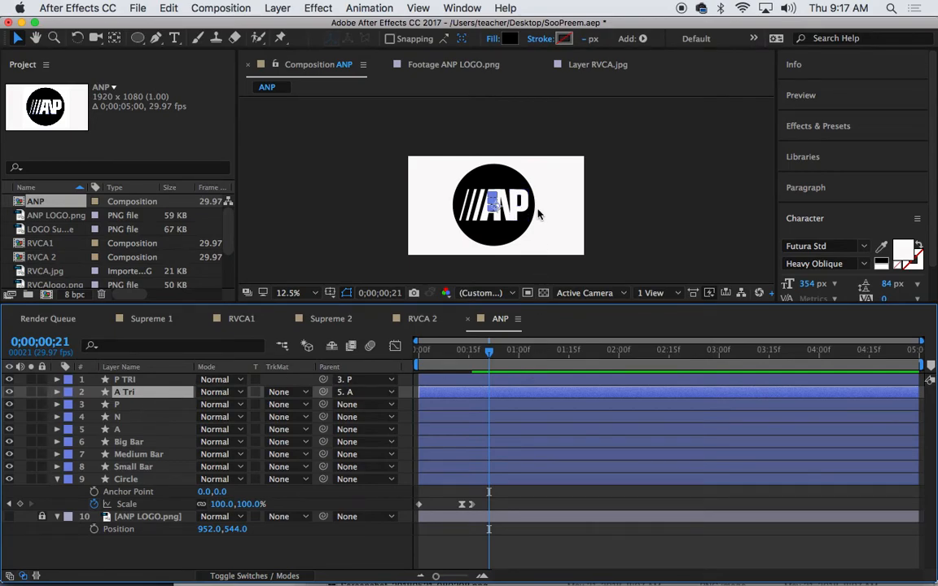
At frame 22, delete the Circle layer's existing Scale keyframes
{"action": "left_click_drag", "start_coordinate": [486, 351], "coordinate": [354, 370]}
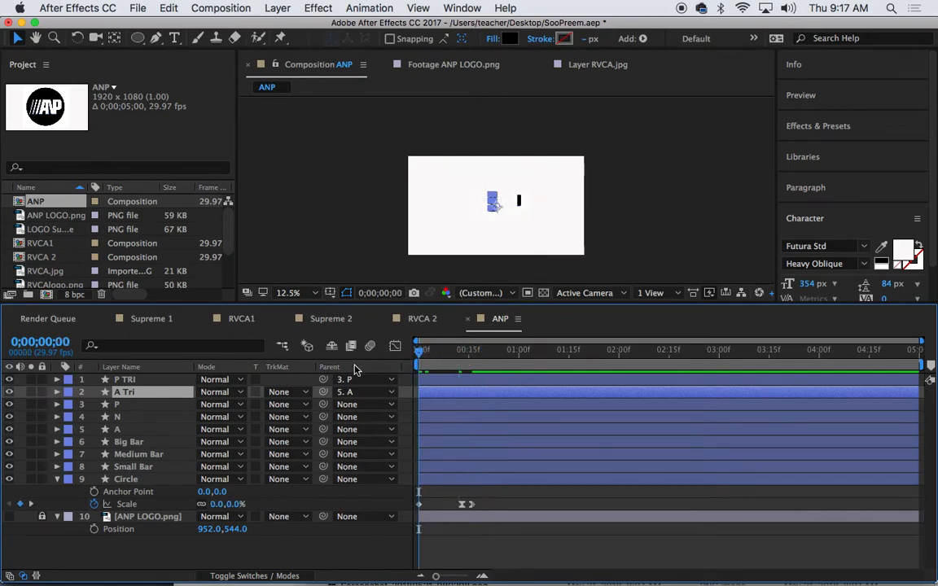
{"action": "left_click", "coordinate": [129, 467]}
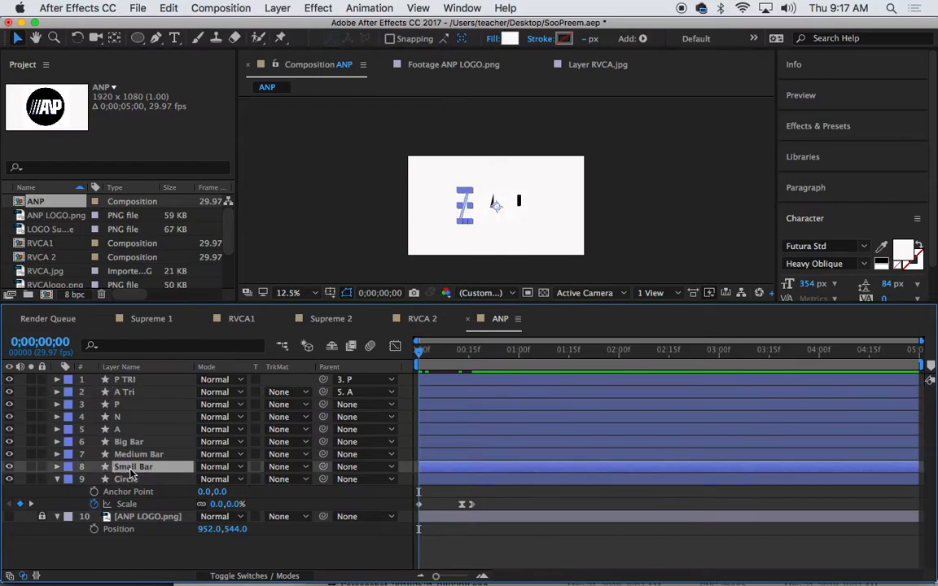
{"action": "left_click", "coordinate": [419, 353]}
{"action": "left_click_drag", "start_coordinate": [419, 352], "coordinate": [491, 352]}
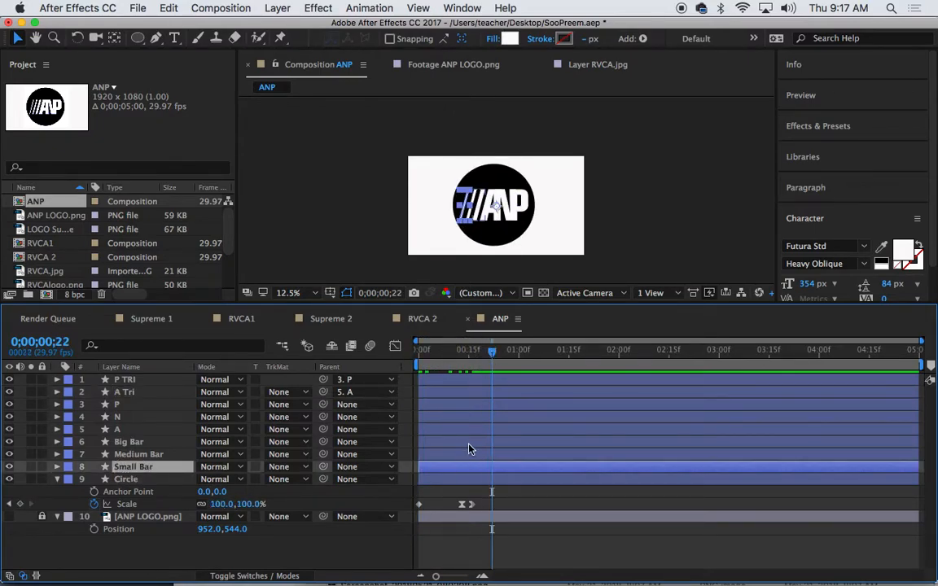
{"action": "left_click", "coordinate": [113, 504]}
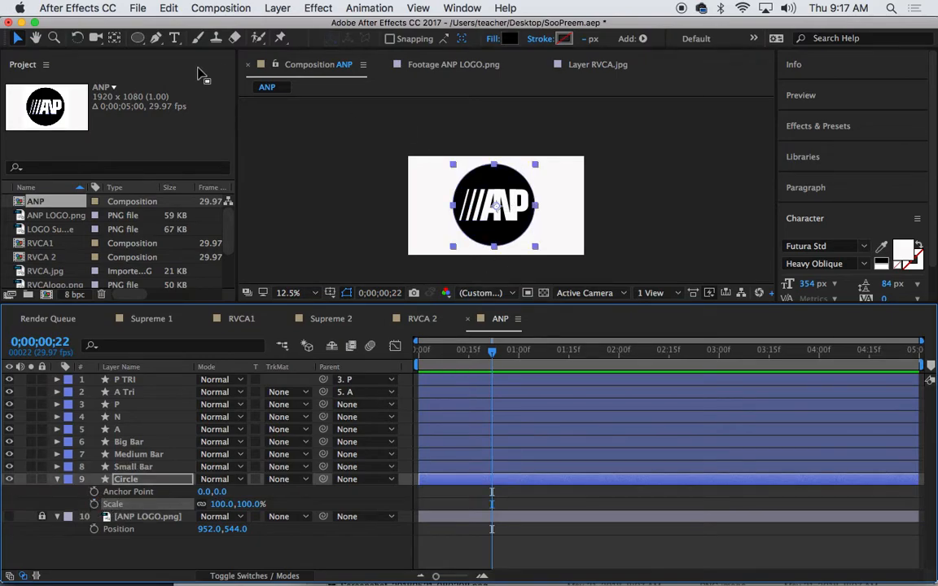
Centre the Circle's anchor point and add a Scale keyframe at the composition start
{"action": "left_click", "coordinate": [115, 39]}
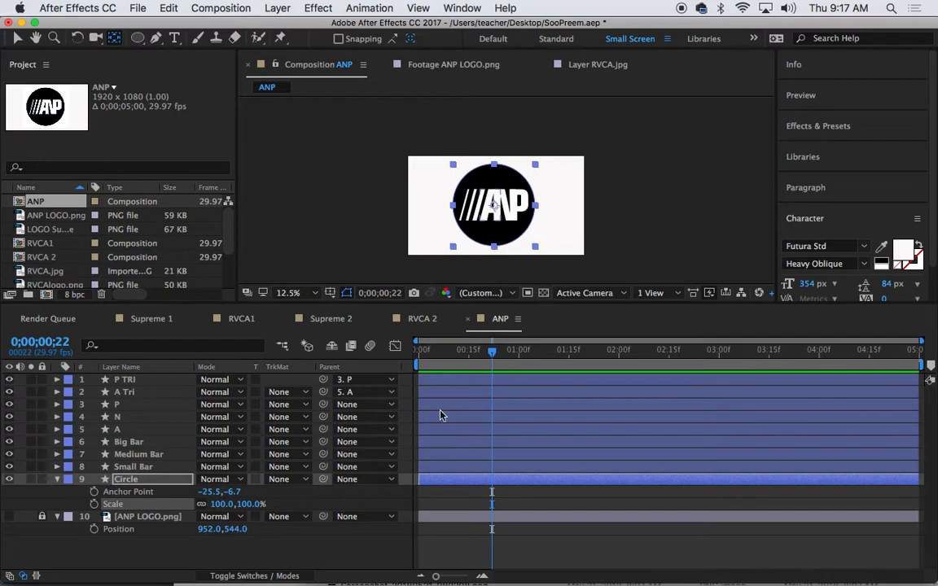
{"action": "left_click_drag", "start_coordinate": [494, 356], "coordinate": [397, 368]}
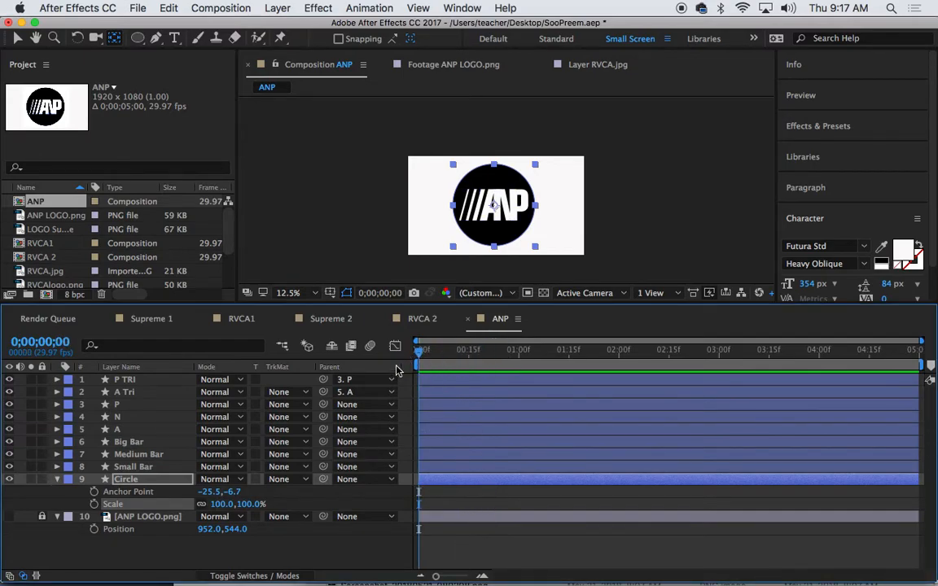
{"action": "key", "text": "shift+p"}
{"action": "key", "text": "alt+shift+s"}
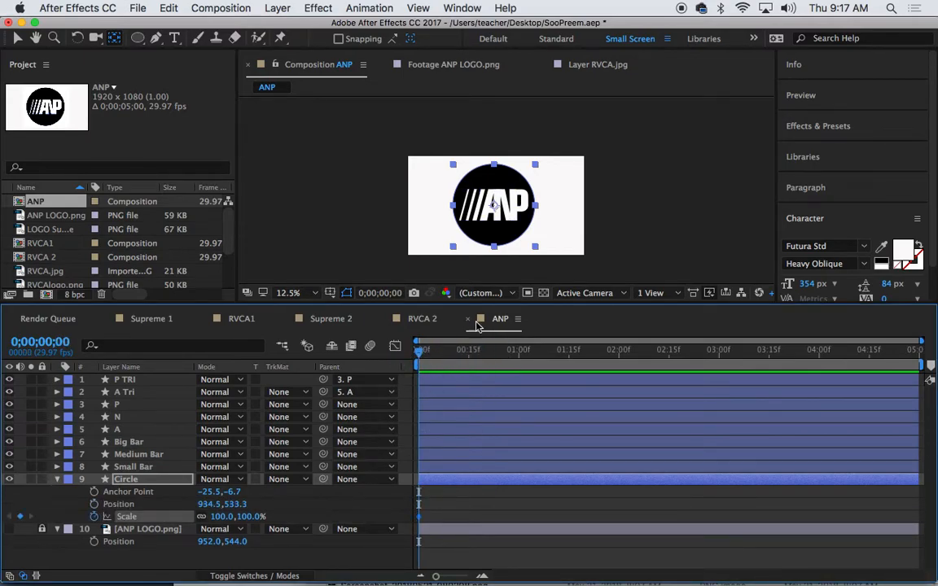
Add a Scale keyframe at frame 16 and apply Easy Ease In to it
{"action": "left_click_drag", "start_coordinate": [418, 355], "coordinate": [470, 356]}
{"action": "key", "text": "alt+s"}
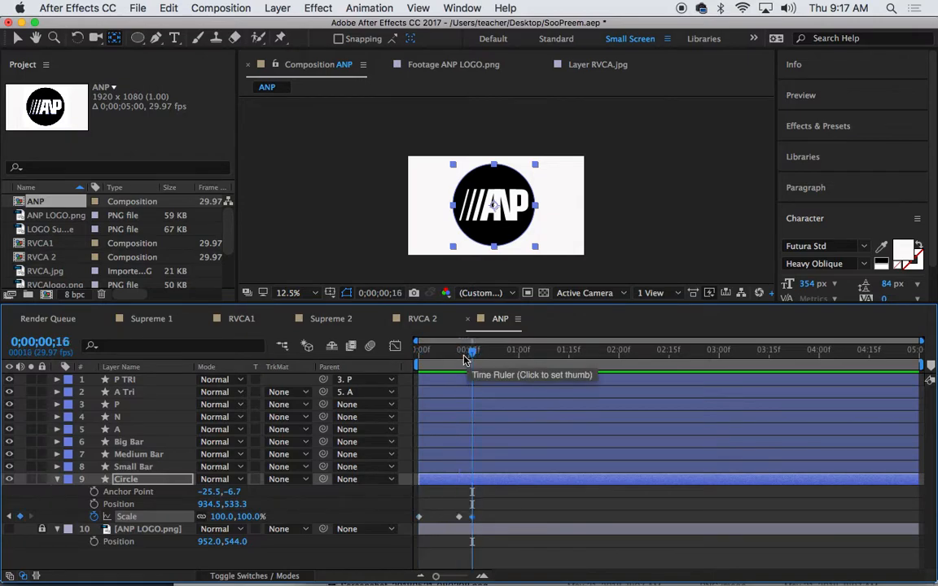
{"action": "right_click", "coordinate": [474, 518]}
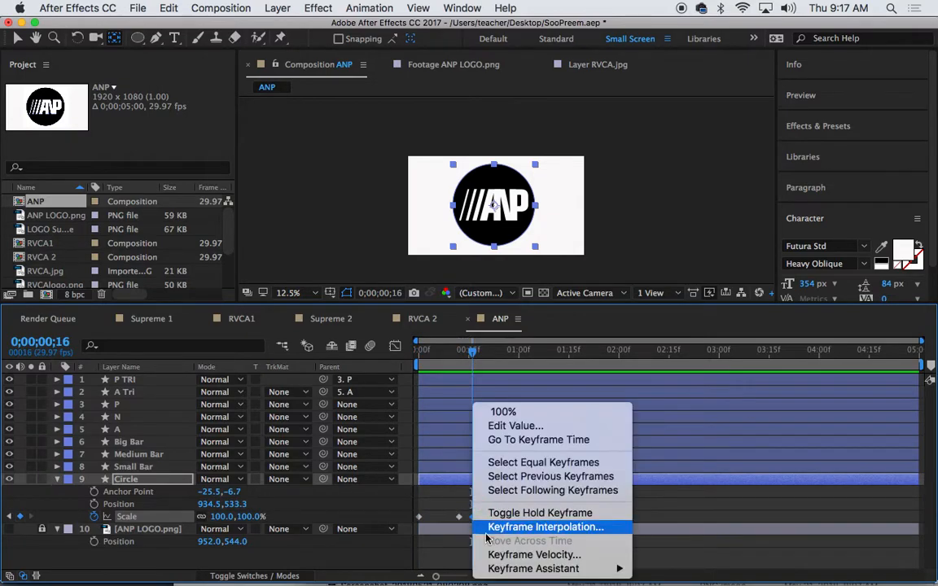
{"action": "mouse_move", "coordinate": [570, 569]}
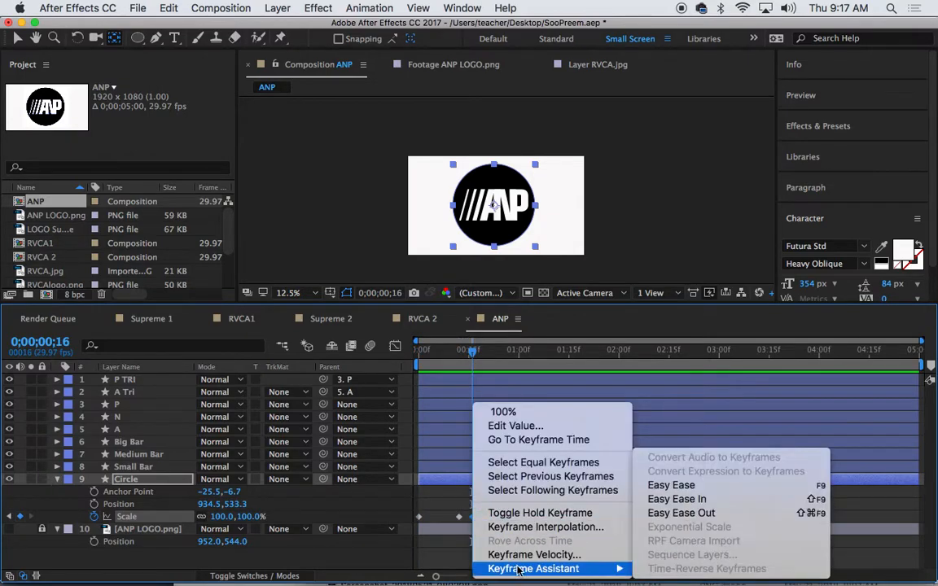
{"action": "left_click", "coordinate": [698, 500]}
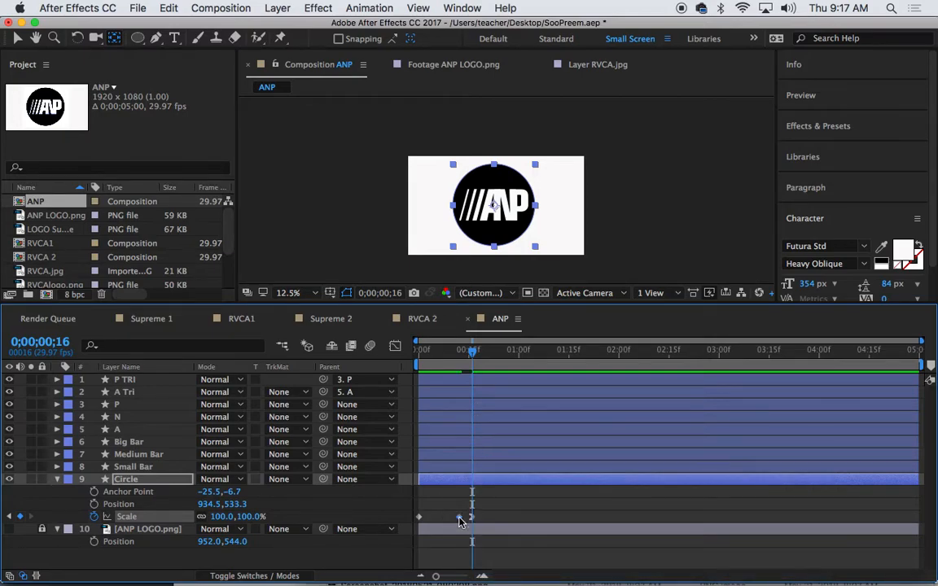
{"action": "mouse_move", "coordinate": [460, 521]}
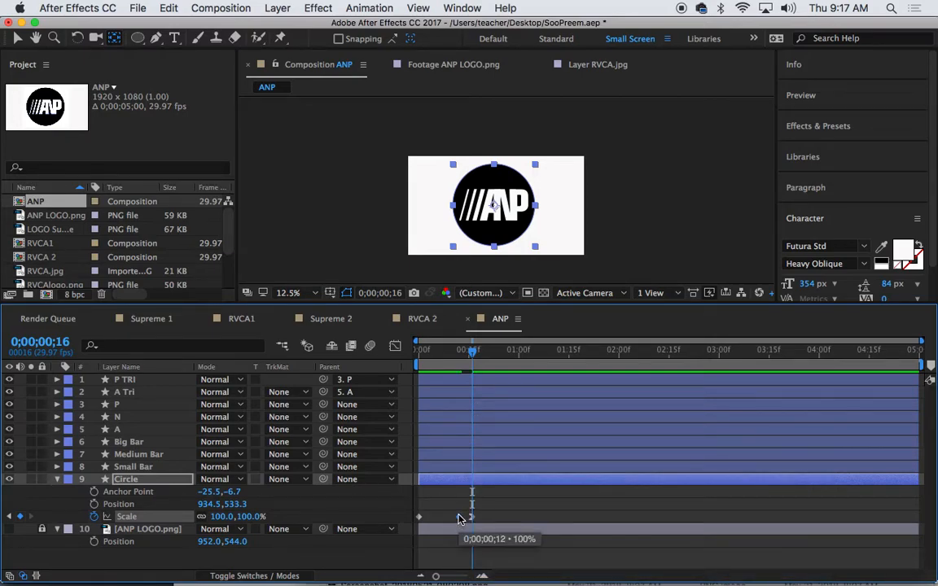
{"action": "left_click_drag", "start_coordinate": [473, 350], "coordinate": [384, 368]}
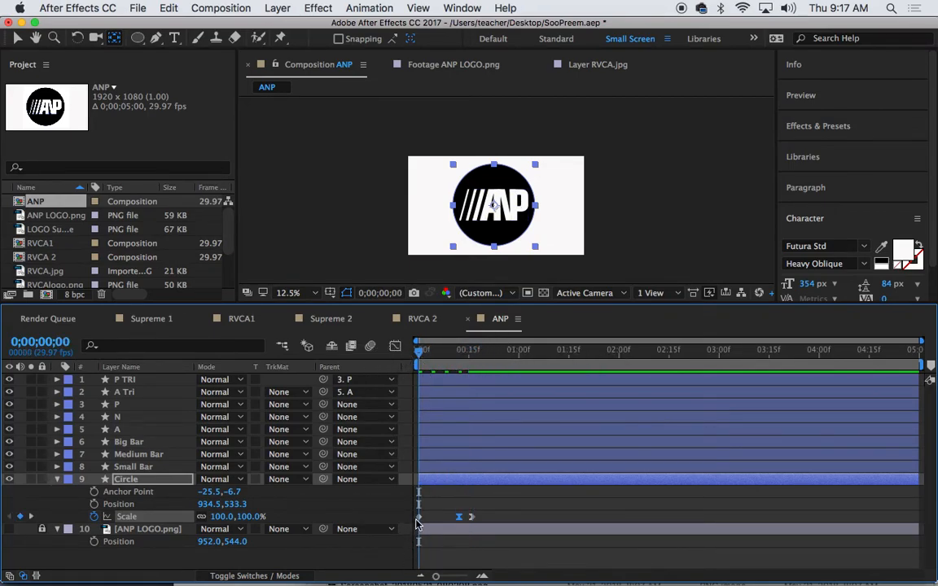
Set the Circle's Scale to 0% at frame 0 and 110% at frame 12
{"action": "left_click", "coordinate": [218, 516]}
{"action": "type", "text": "0"}
{"action": "key", "text": "Return"}
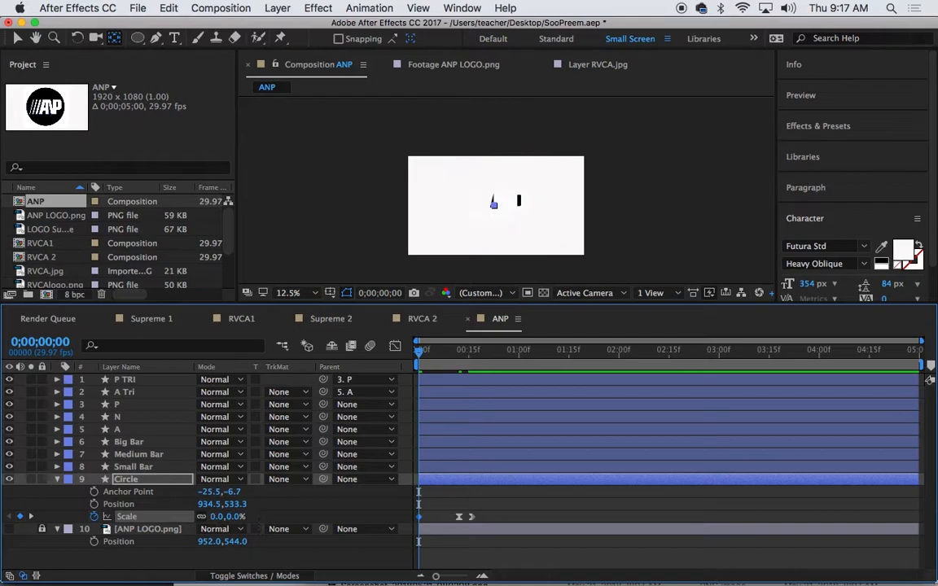
{"action": "left_click_drag", "start_coordinate": [420, 350], "coordinate": [460, 352]}
{"action": "left_click", "coordinate": [221, 516]}
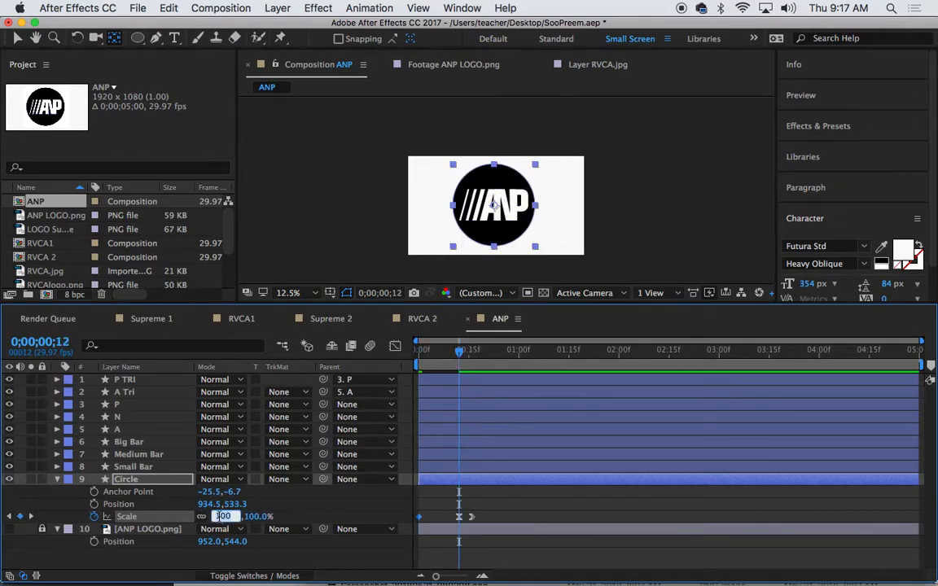
{"action": "key", "text": "Return"}
Preview the circle's scale-in, checking it at frames 0, 12 and 16
{"action": "left_click", "coordinate": [459, 352]}
{"action": "left_click_drag", "start_coordinate": [459, 351], "coordinate": [365, 367]}
{"action": "key", "text": "space"}
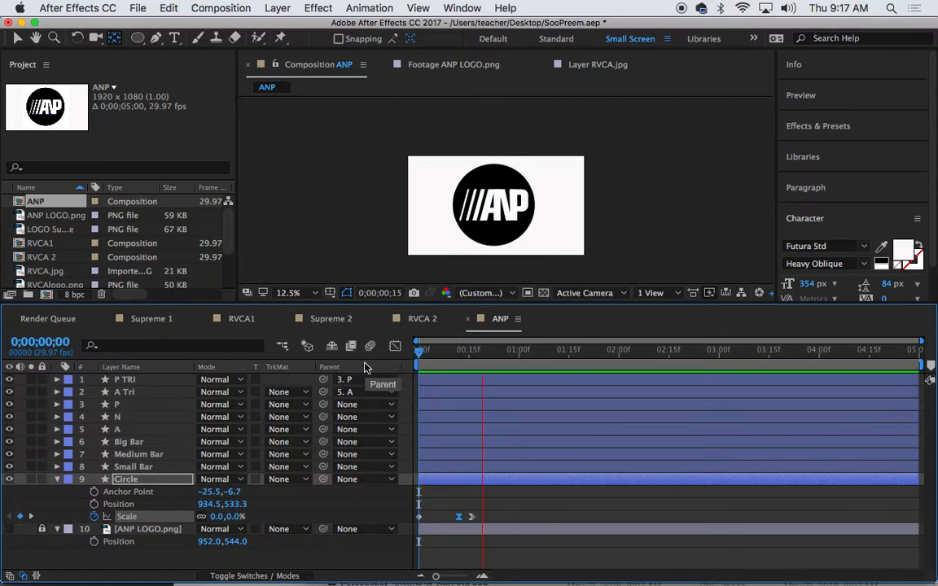
{"action": "key", "text": "space"}
{"action": "left_click_drag", "start_coordinate": [539, 360], "coordinate": [346, 335]}
{"action": "left_click_drag", "start_coordinate": [420, 354], "coordinate": [473, 359]}
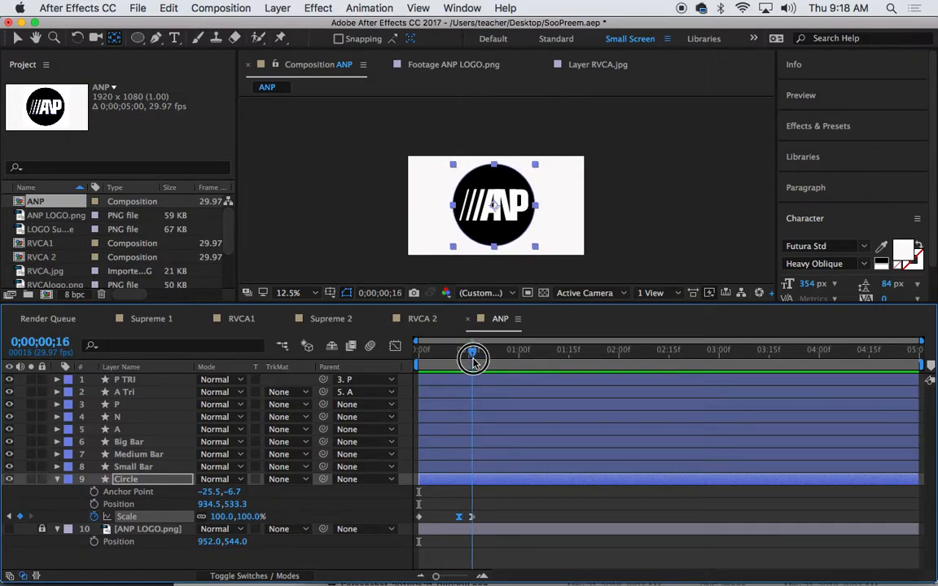
{"action": "left_click", "coordinate": [473, 359]}
{"action": "left_click", "coordinate": [159, 429]}
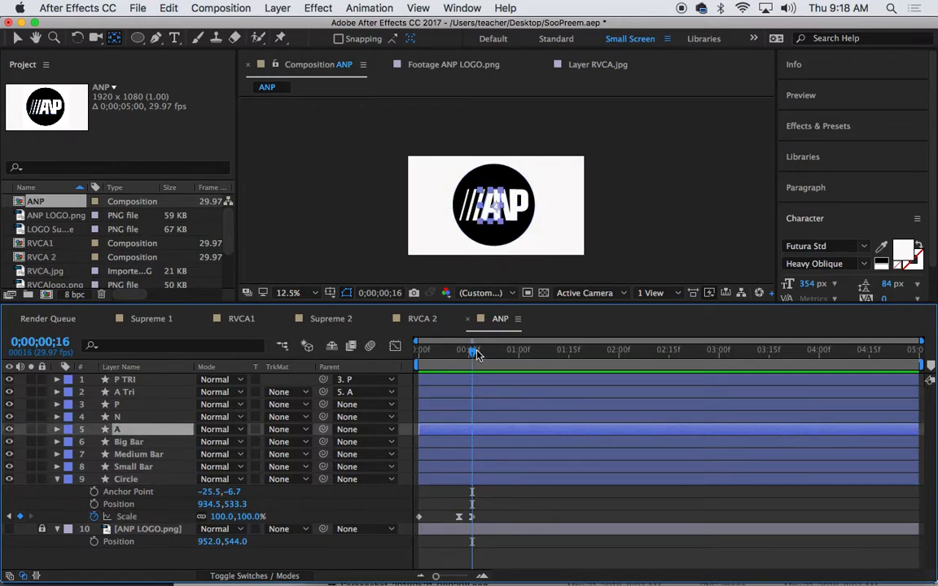
Add a Position keyframe to the A layer at frame 29 and Easy Ease it
{"action": "key", "text": "p"}
{"action": "left_click_drag", "start_coordinate": [474, 352], "coordinate": [513, 359]}
{"action": "key", "text": "alt+shift+p"}
{"action": "left_click", "coordinate": [527, 356]}
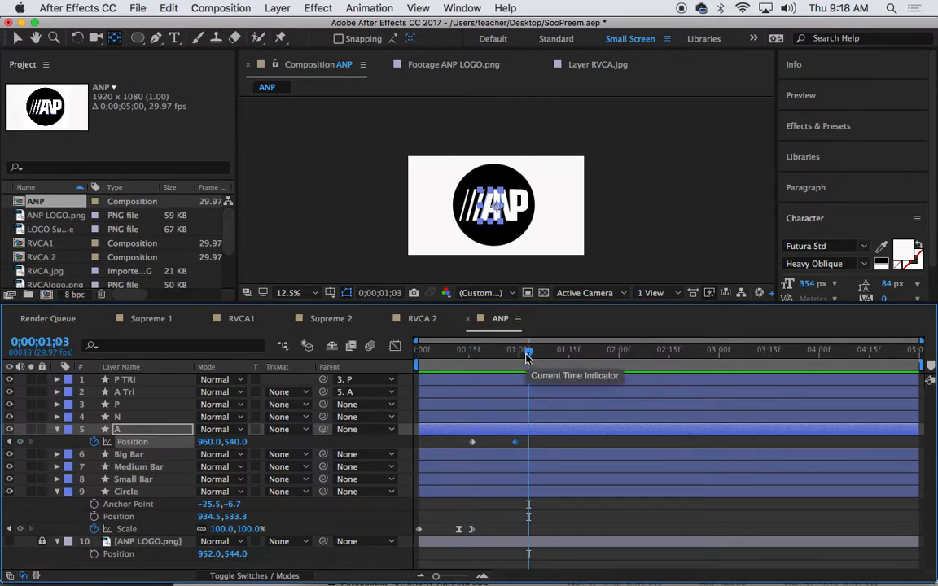
{"action": "left_click", "coordinate": [517, 444]}
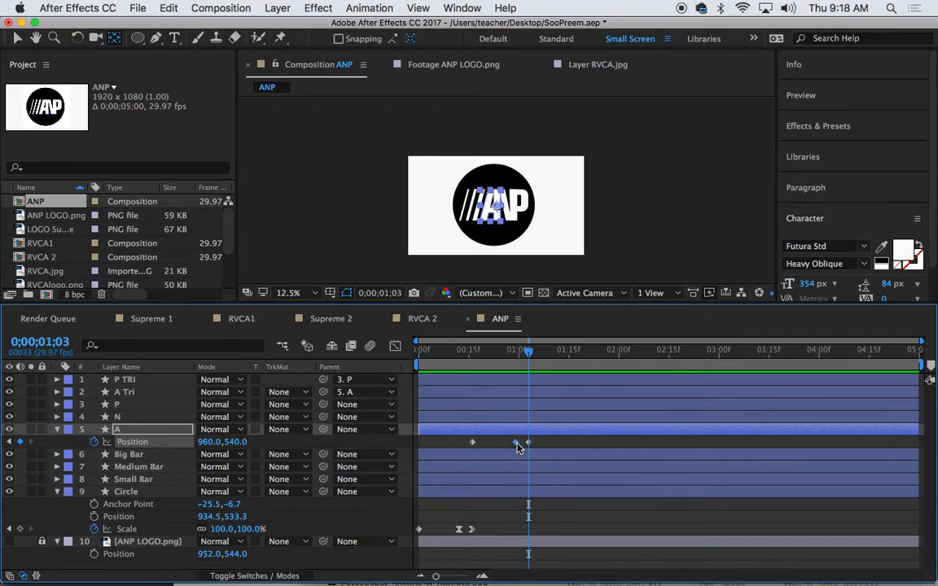
{"action": "key", "text": "F9"}
Return to frame 16, switch to the Selection tool and preview the logo animation
{"action": "left_click", "coordinate": [529, 353]}
{"action": "left_click_drag", "start_coordinate": [529, 354], "coordinate": [471, 360]}
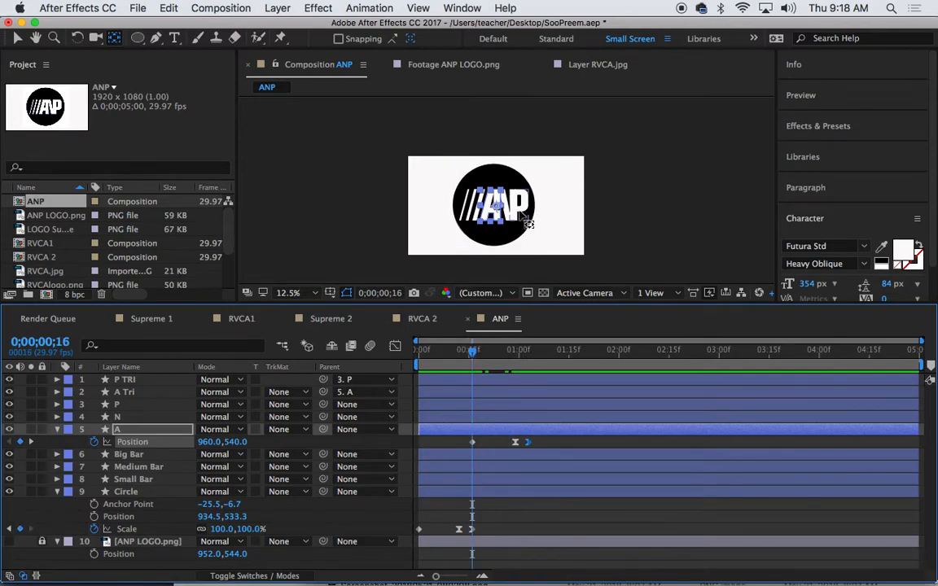
{"action": "left_click", "coordinate": [18, 38]}
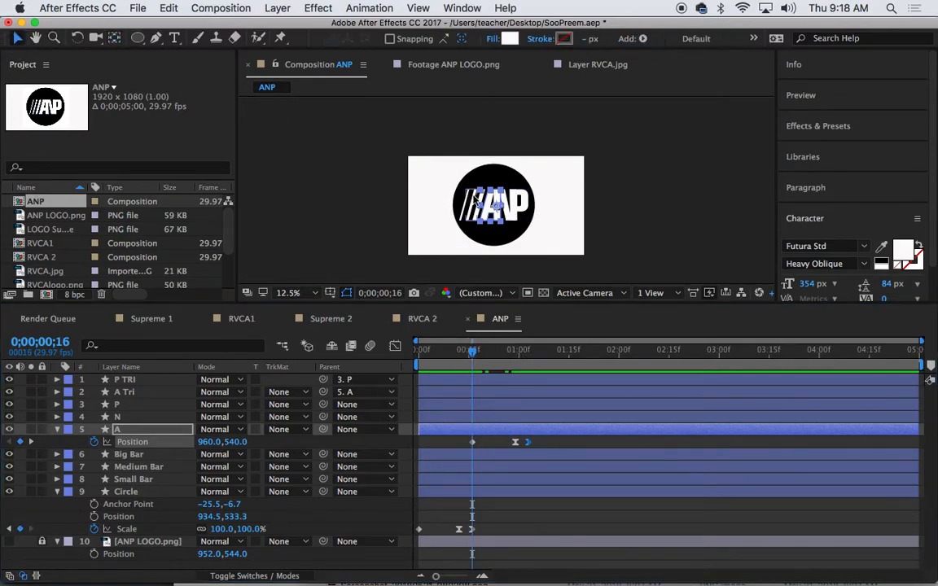
{"action": "left_click", "coordinate": [494, 202]}
{"action": "key", "text": "space"}
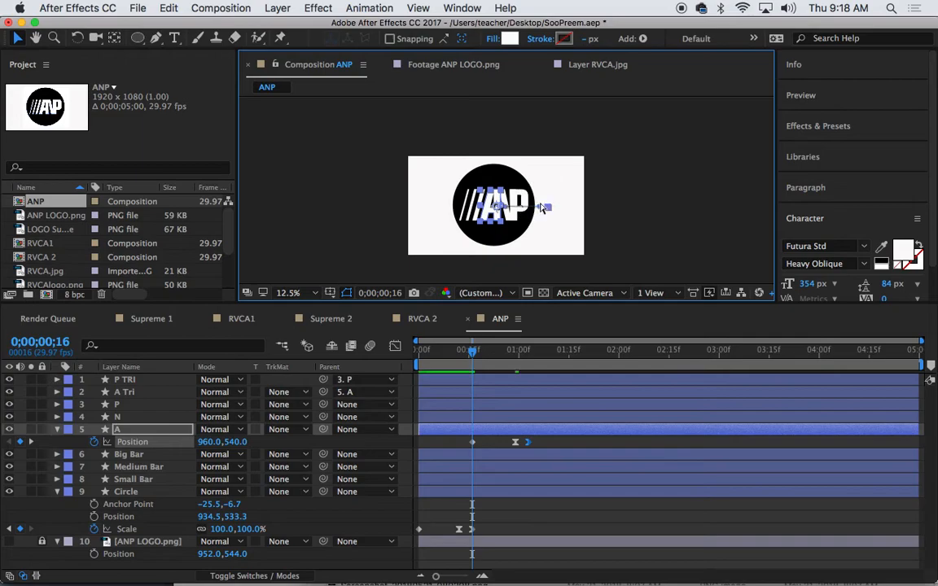
{"action": "key", "text": "space"}
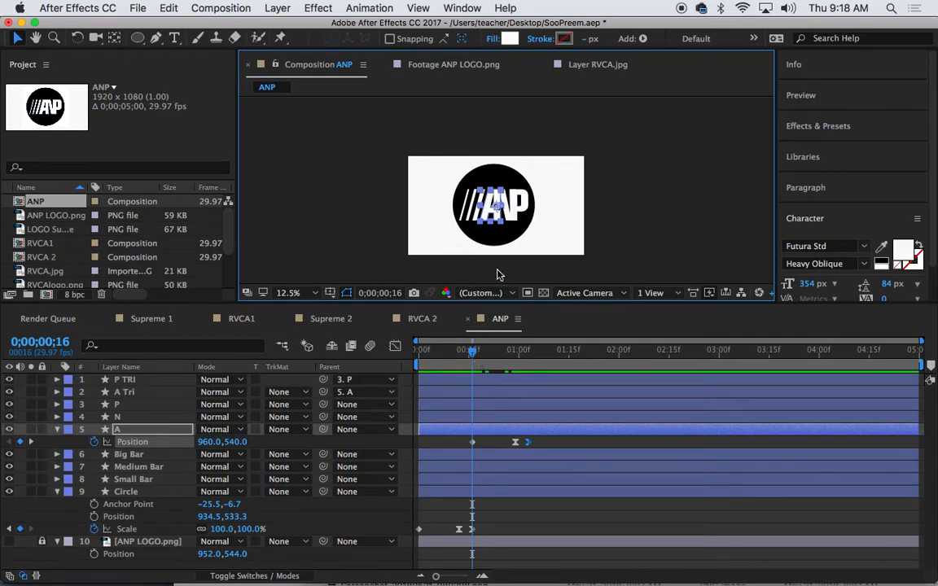
Drag the A letter right to 1560, 540 at frame 16 and scrub to check the slide-in
{"action": "left_click_drag", "start_coordinate": [489, 217], "coordinate": [548, 204]}
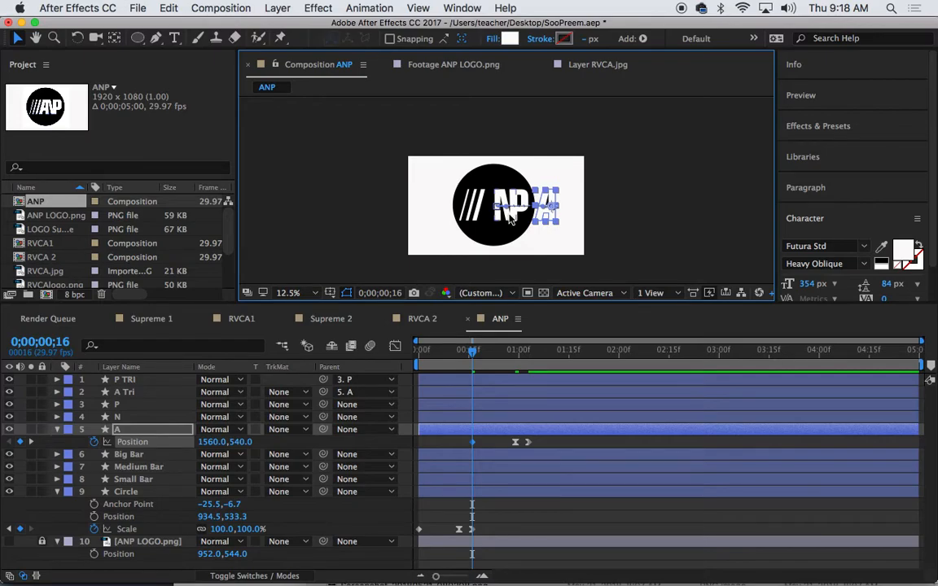
{"action": "mouse_move", "coordinate": [475, 356]}
{"action": "left_mouse_down"}
{"action": "mouse_move", "coordinate": [429, 352]}
{"action": "mouse_move", "coordinate": [511, 362]}
{"action": "mouse_move", "coordinate": [482, 363]}
{"action": "left_mouse_up"}
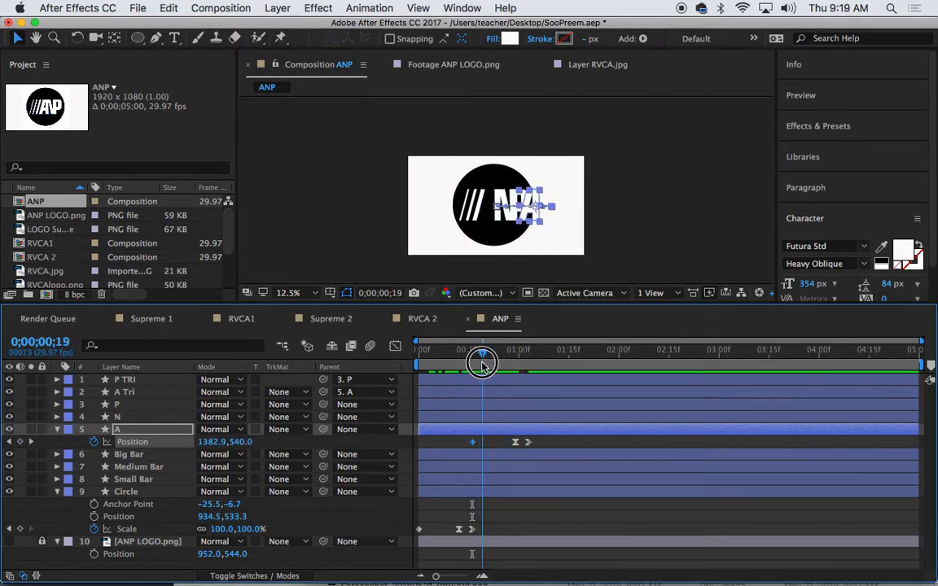
Trim the A Tri layer to start at frame 19 and preview the result
{"action": "left_click", "coordinate": [130, 392]}
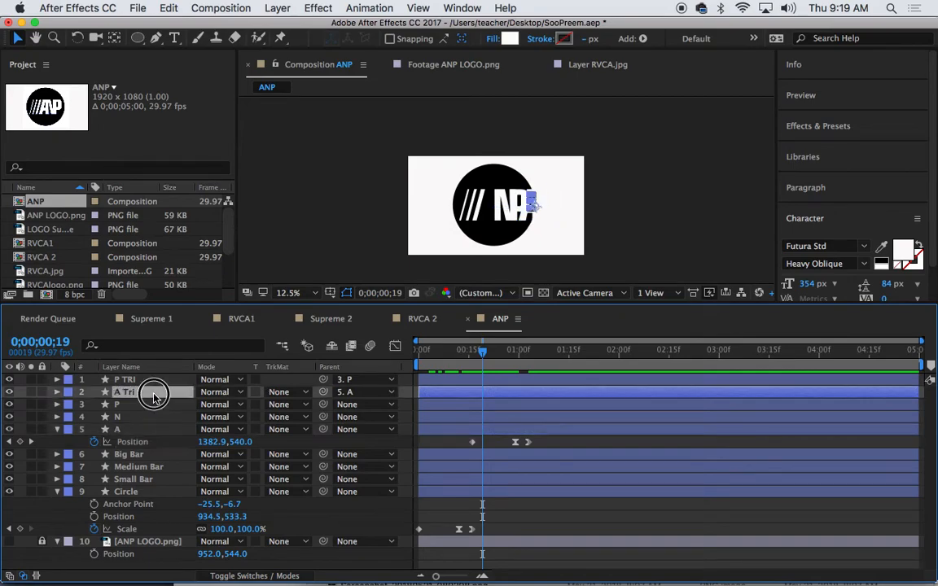
{"action": "left_click_drag", "start_coordinate": [420, 391], "coordinate": [482, 392]}
{"action": "left_click_drag", "start_coordinate": [481, 353], "coordinate": [419, 353]}
{"action": "key", "text": "space"}
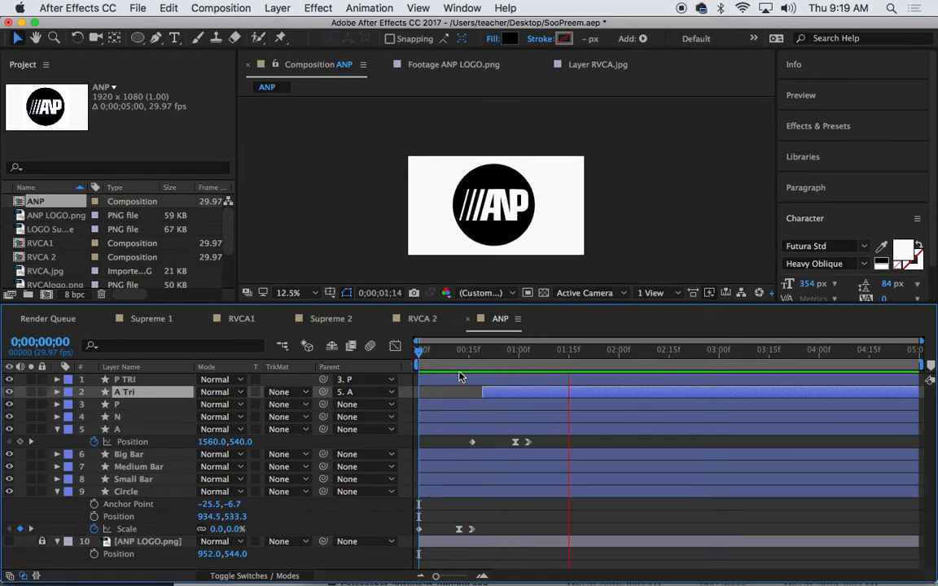
{"action": "key", "text": "space"}
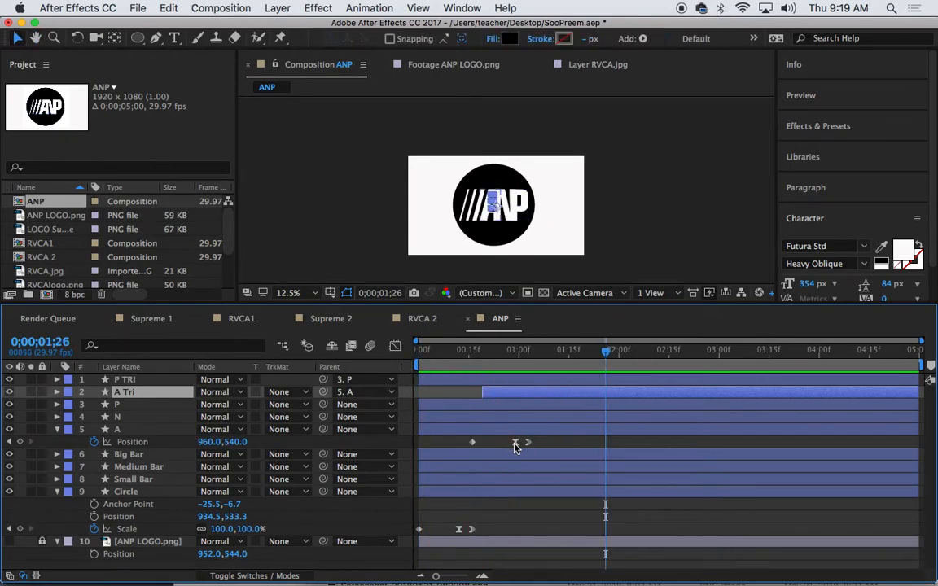
At frame 29, select the A layer and enlarge the composition view
{"action": "left_click_drag", "start_coordinate": [558, 353], "coordinate": [514, 351]}
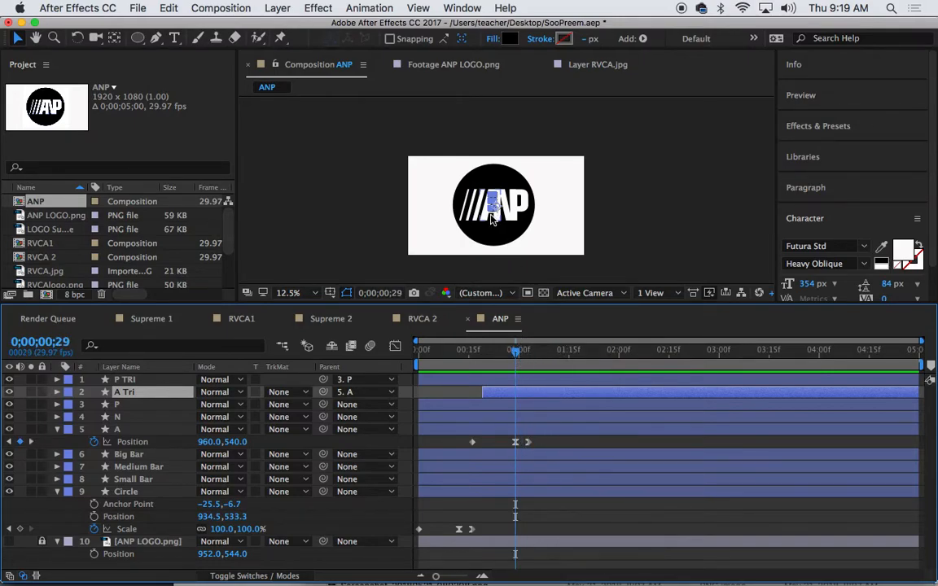
{"action": "left_click", "coordinate": [130, 429]}
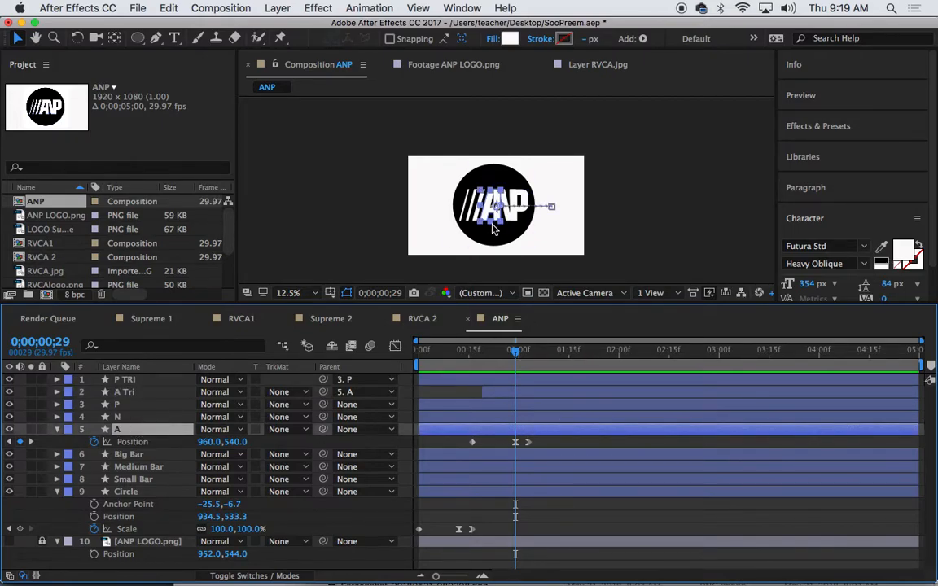
{"action": "left_click_drag", "start_coordinate": [486, 308], "coordinate": [489, 422]}
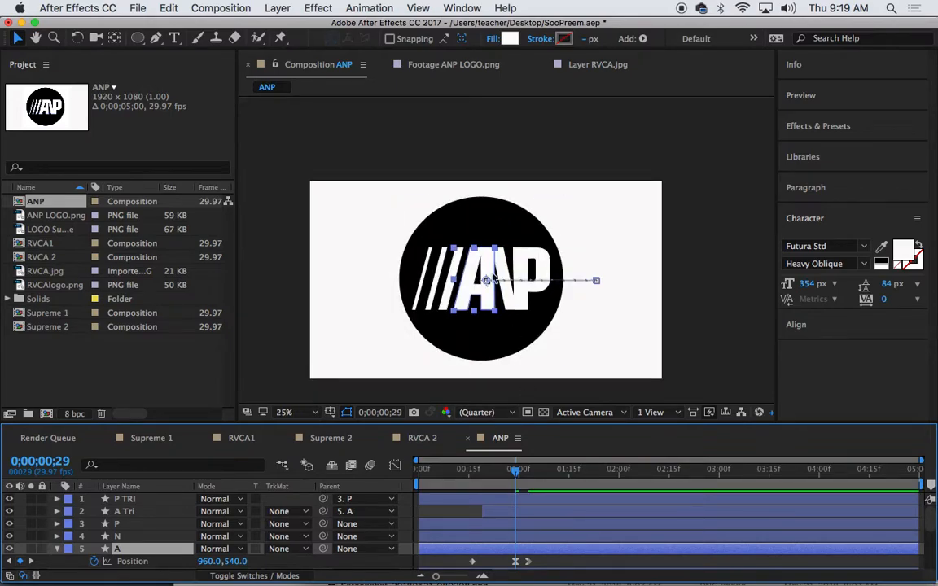
Shift the A letter slightly left to 872, 540 and review it at 25% zoom
{"action": "left_click", "coordinate": [488, 298]}
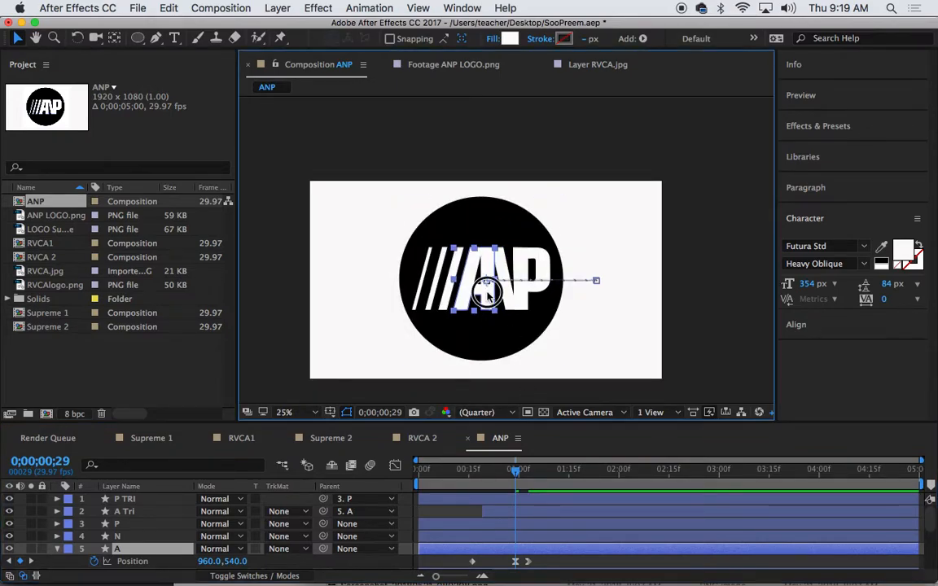
{"action": "left_click_drag", "start_coordinate": [487, 298], "coordinate": [470, 298]}
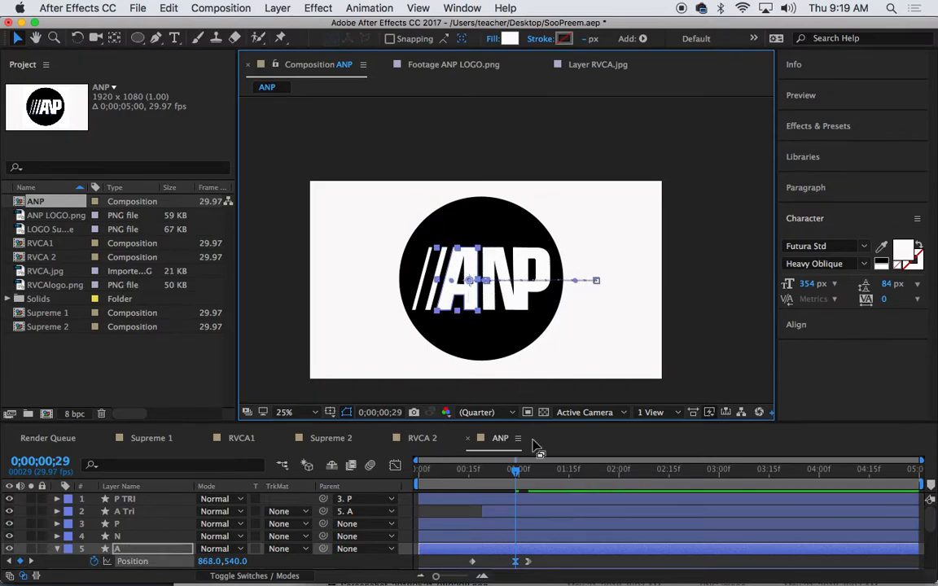
{"action": "mouse_move", "coordinate": [517, 476]}
{"action": "left_mouse_down"}
{"action": "mouse_move", "coordinate": [410, 480]}
{"action": "mouse_move", "coordinate": [532, 489]}
{"action": "left_mouse_up"}
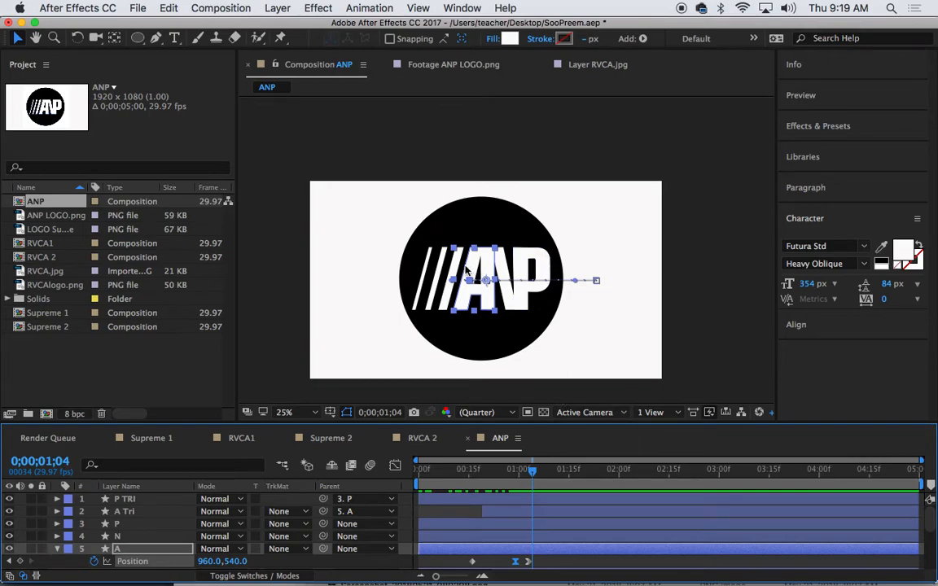
{"action": "key", "text": "comma"}
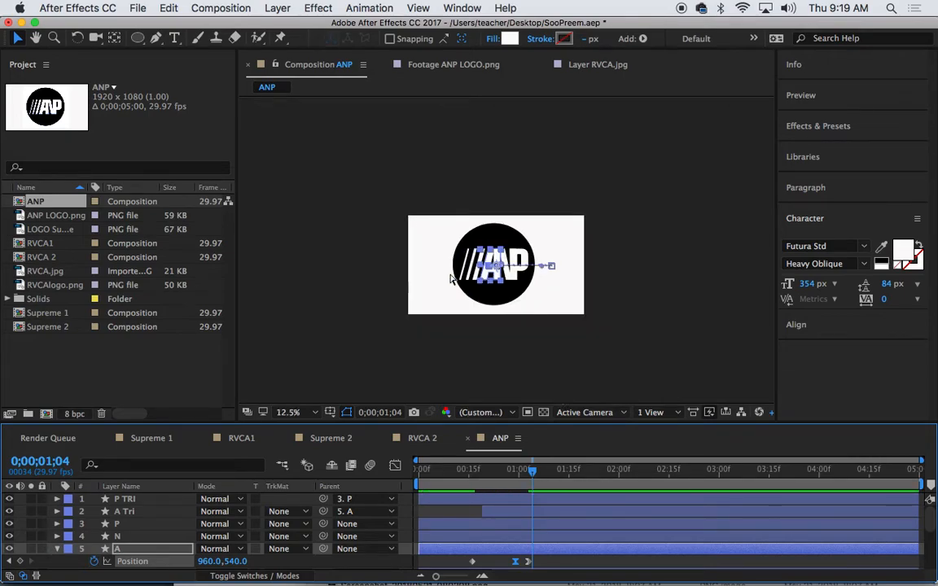
{"action": "key", "text": "period"}
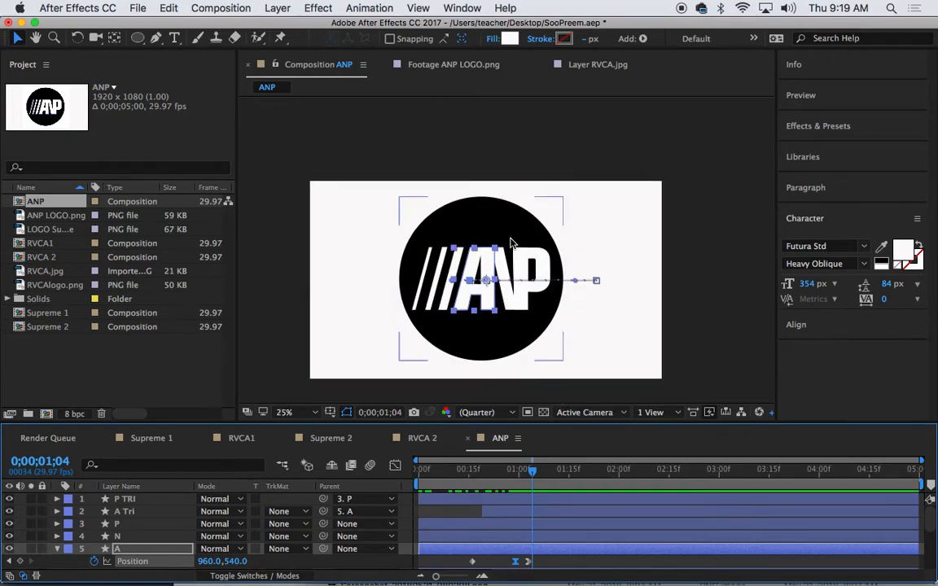
Preview the A slide-in from the start, then enlarge the Timeline panel
{"action": "left_click_drag", "start_coordinate": [532, 469], "coordinate": [406, 482]}
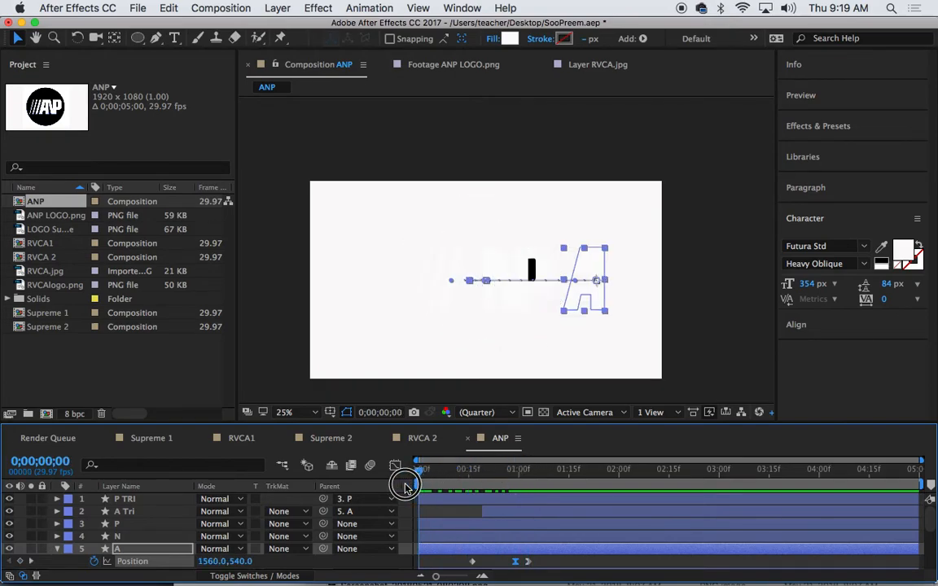
{"action": "key", "text": "space"}
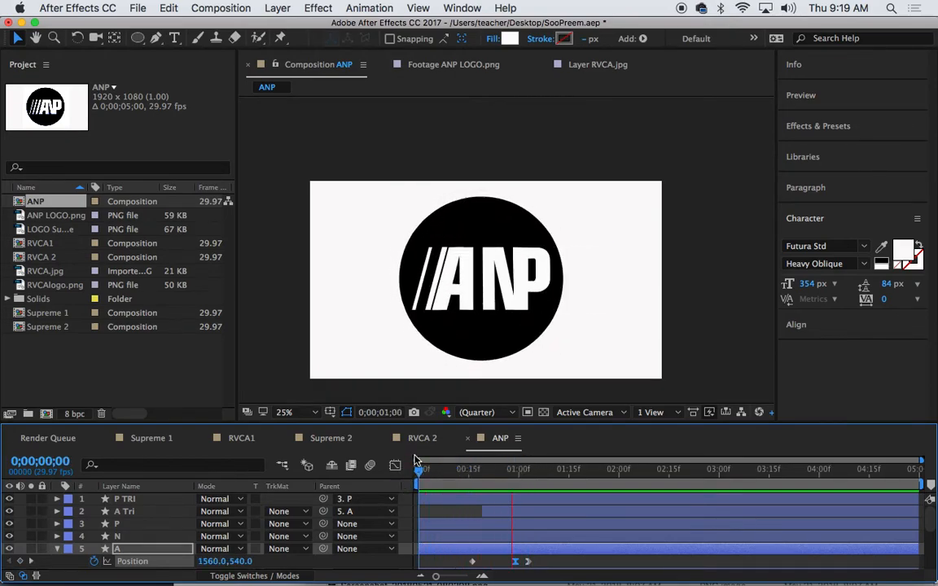
{"action": "left_click_drag", "start_coordinate": [607, 473], "coordinate": [532, 486]}
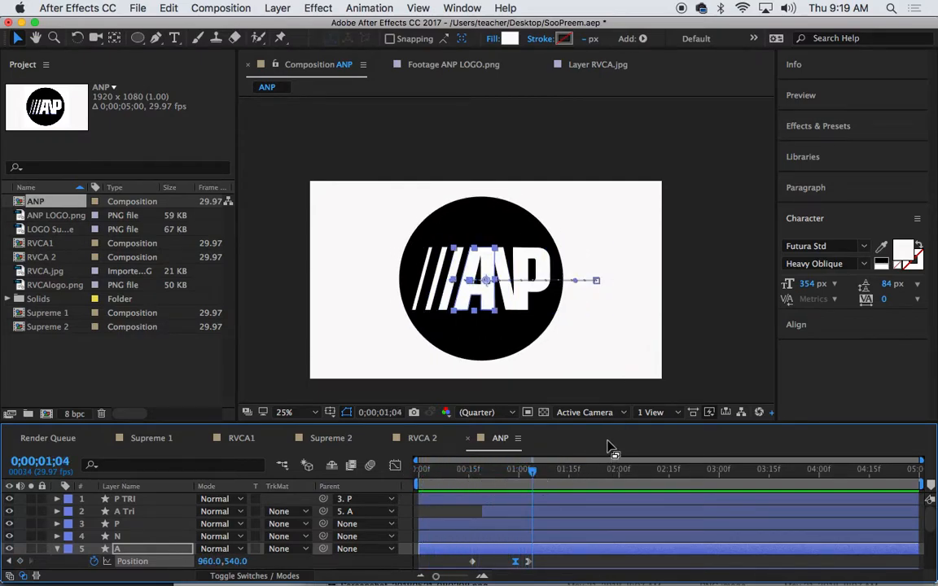
{"action": "left_click_drag", "start_coordinate": [609, 422], "coordinate": [604, 333]}
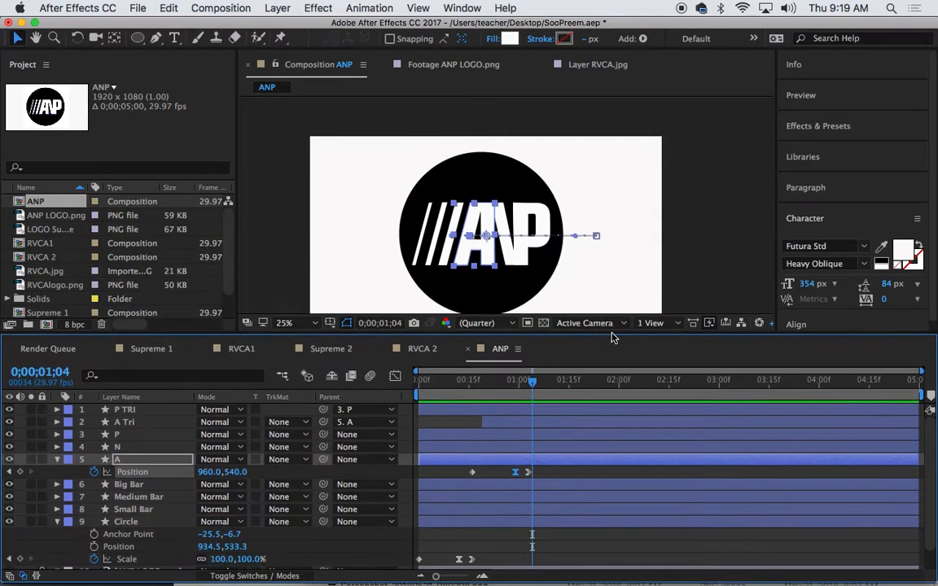
Key N's Position at 1;04 and 1;14, starting it off-right at 1444, 540
{"action": "left_click", "coordinate": [147, 450]}
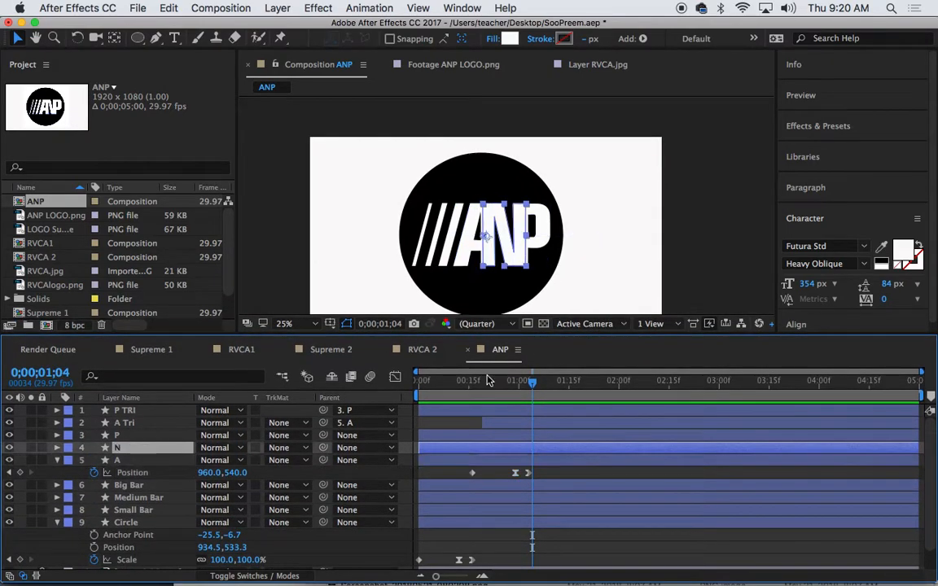
{"action": "key", "text": "alt+shift+p"}
{"action": "left_click_drag", "start_coordinate": [530, 380], "coordinate": [568, 385]}
{"action": "key", "text": "alt+shift+p"}
{"action": "left_click", "coordinate": [577, 386]}
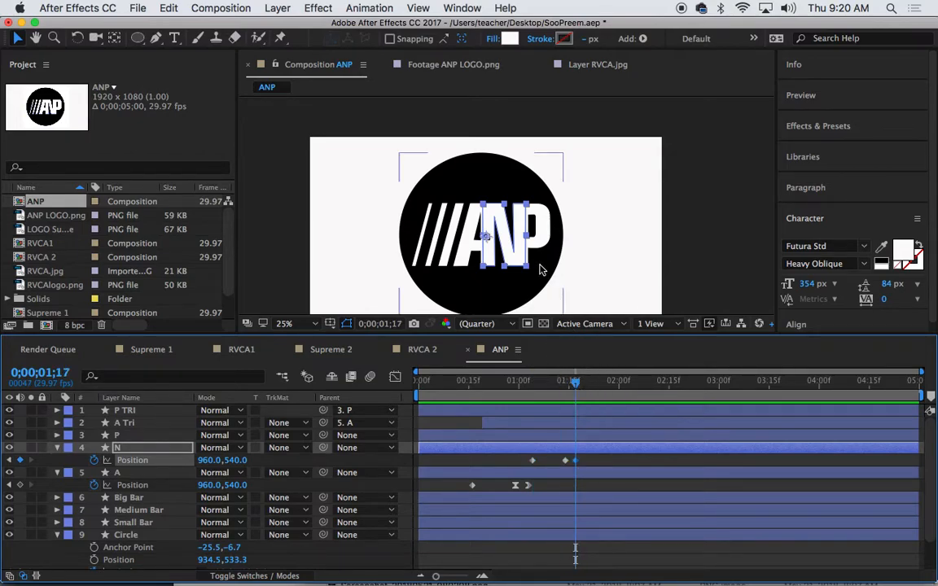
{"action": "left_click_drag", "start_coordinate": [575, 383], "coordinate": [530, 389]}
{"action": "left_click_drag", "start_coordinate": [497, 226], "coordinate": [592, 210]}
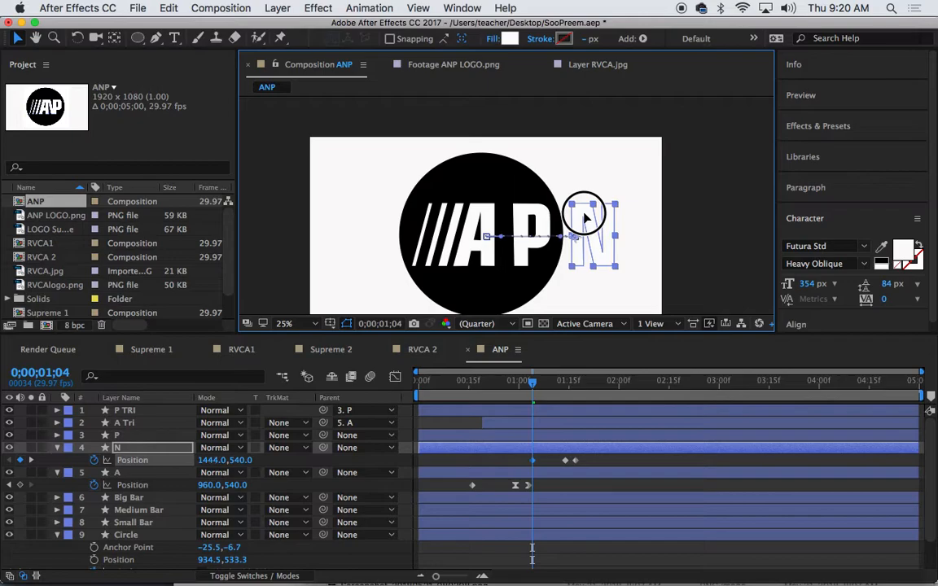
Easy Ease N's 1;14 keyframe and nudge N left to overshoot before settling at 1;17
{"action": "left_click", "coordinate": [565, 389]}
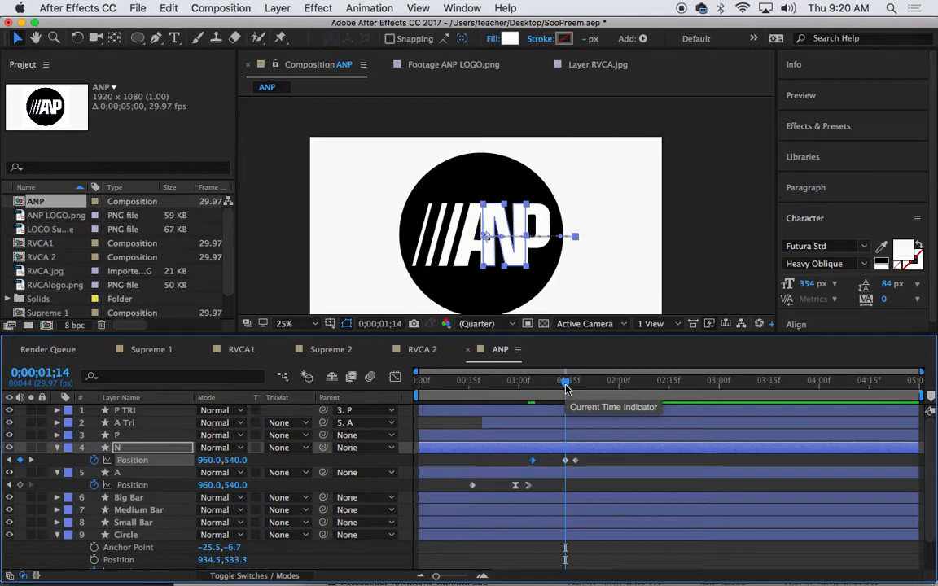
{"action": "left_click", "coordinate": [566, 460]}
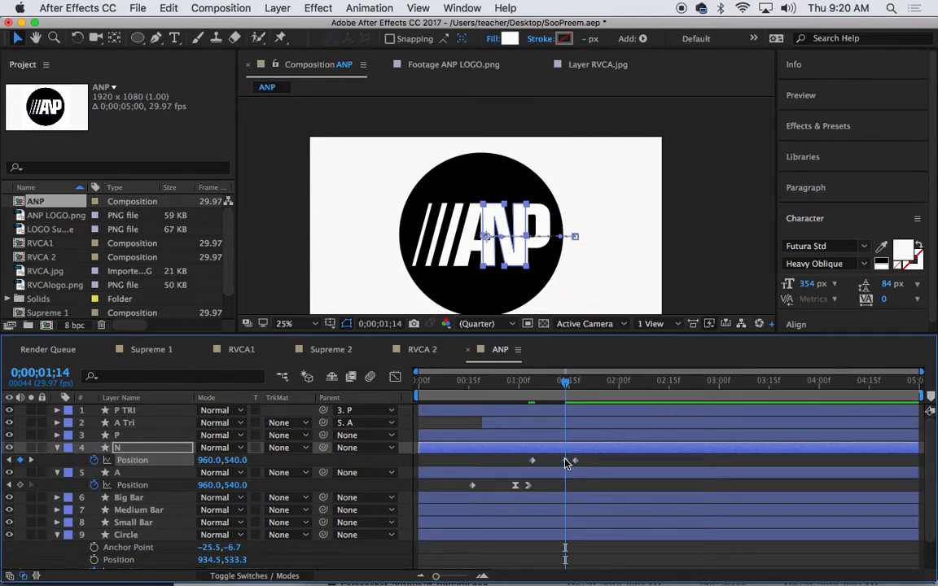
{"action": "key", "text": "F9"}
{"action": "left_click", "coordinate": [577, 461]}
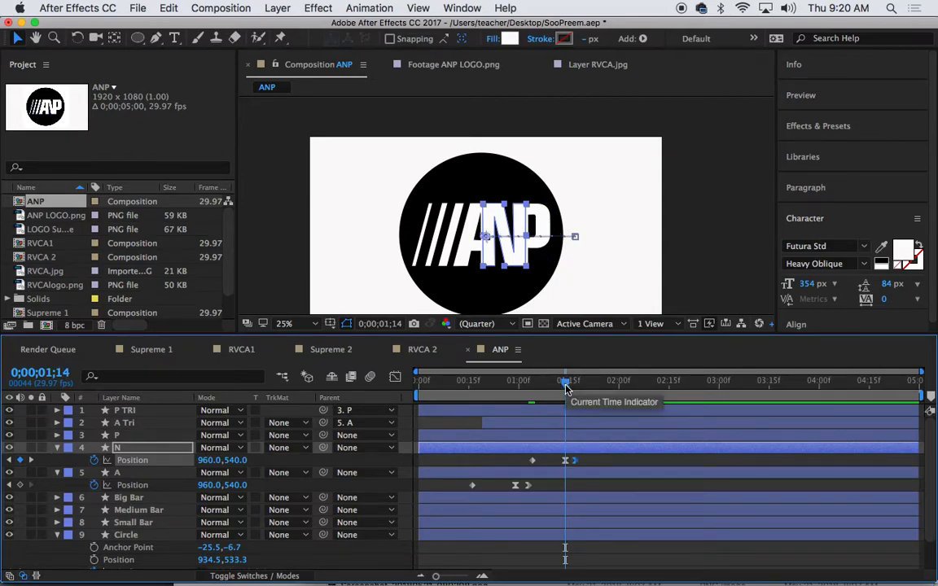
{"action": "mouse_move", "coordinate": [567, 389]}
{"action": "left_mouse_down"}
{"action": "mouse_move", "coordinate": [514, 390]}
{"action": "mouse_move", "coordinate": [568, 394]}
{"action": "left_mouse_up"}
{"action": "left_click_drag", "start_coordinate": [511, 259], "coordinate": [499, 258]}
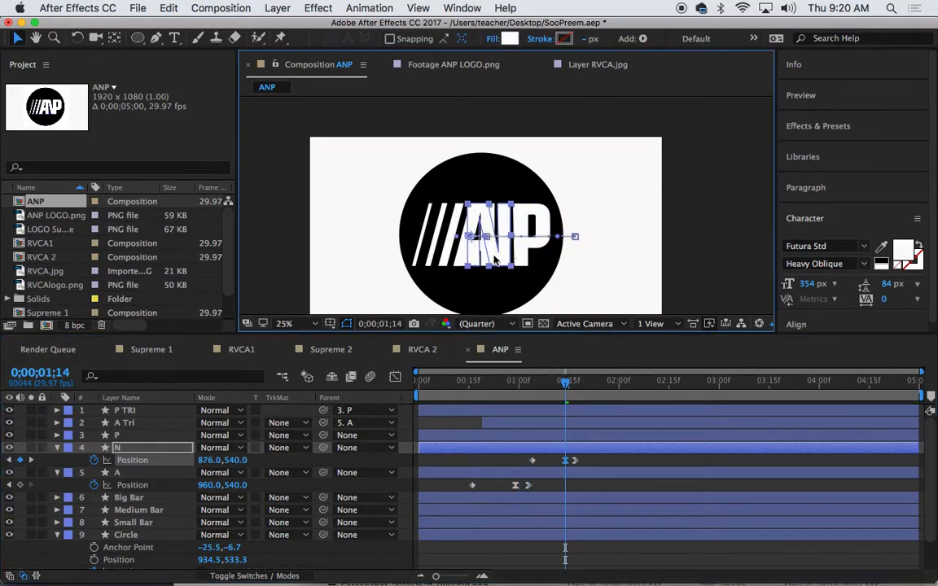
{"action": "left_click_drag", "start_coordinate": [566, 383], "coordinate": [440, 385]}
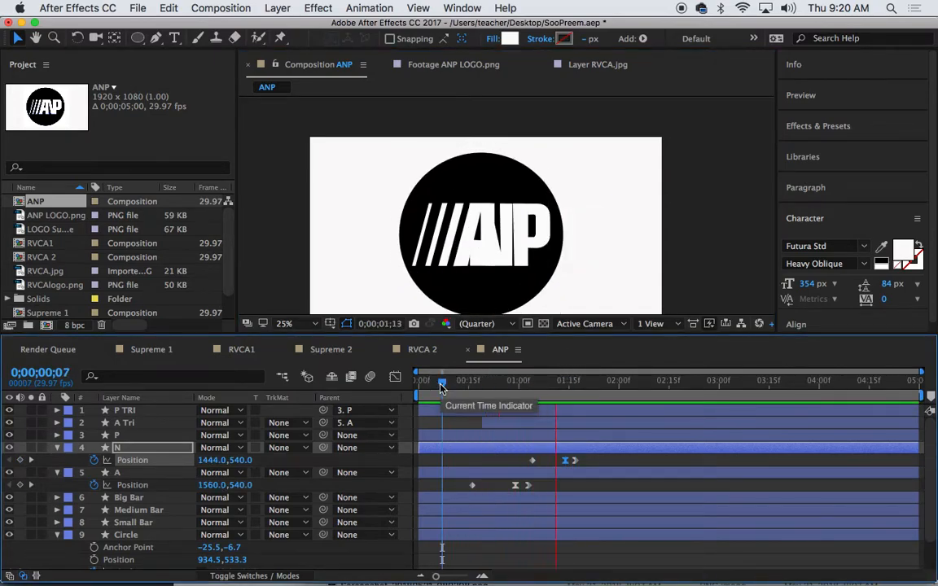
Shift N's final Position keyframe slightly later
{"action": "left_click", "coordinate": [655, 399]}
{"action": "left_click_drag", "start_coordinate": [655, 399], "coordinate": [558, 386]}
{"action": "left_click", "coordinate": [573, 462]}
{"action": "left_click_drag", "start_coordinate": [575, 462], "coordinate": [578, 462]}
Key the P layer's Position at 1;21 and 2;01, easing the middle keyframe
{"action": "left_click", "coordinate": [159, 436]}
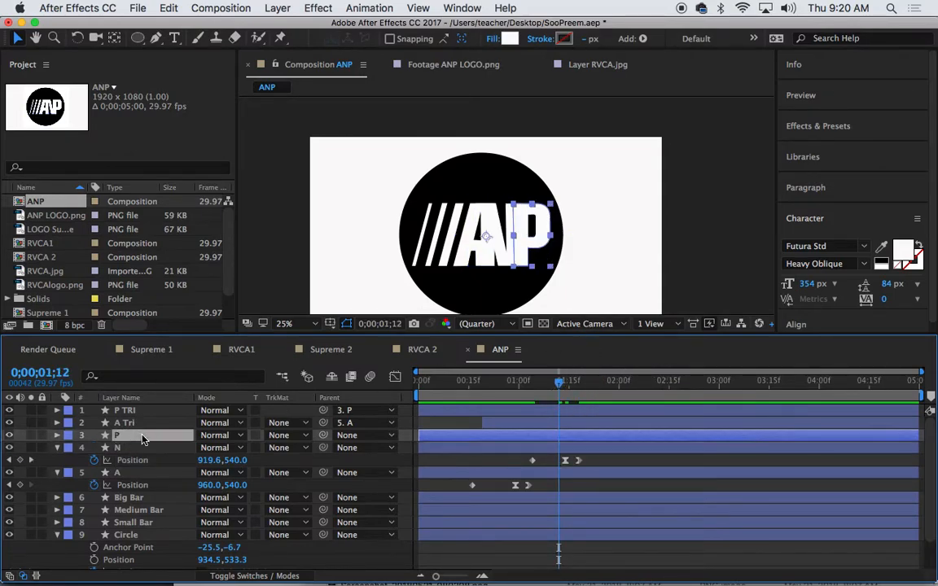
{"action": "left_click_drag", "start_coordinate": [558, 385], "coordinate": [589, 388]}
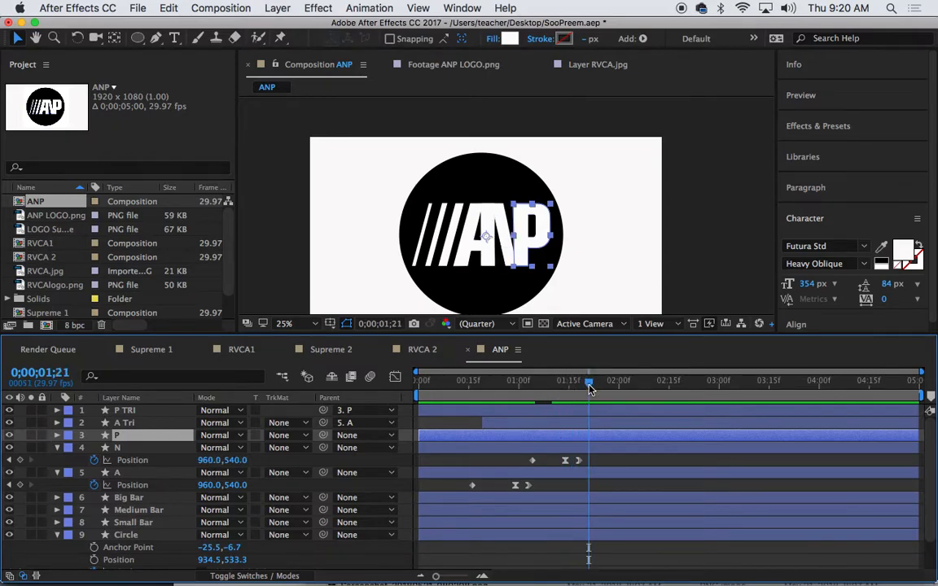
{"action": "key", "text": "alt+shift+p"}
{"action": "mouse_move", "coordinate": [595, 388]}
{"action": "left_mouse_down"}
{"action": "mouse_move", "coordinate": [636, 387]}
{"action": "mouse_move", "coordinate": [590, 390]}
{"action": "left_mouse_up"}
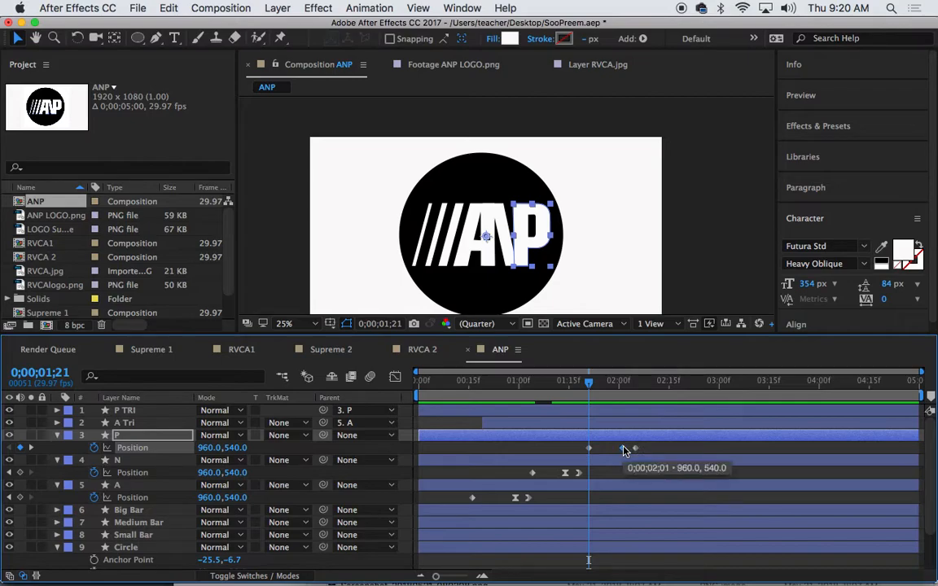
{"action": "key", "text": "F9"}
{"action": "left_click", "coordinate": [636, 450]}
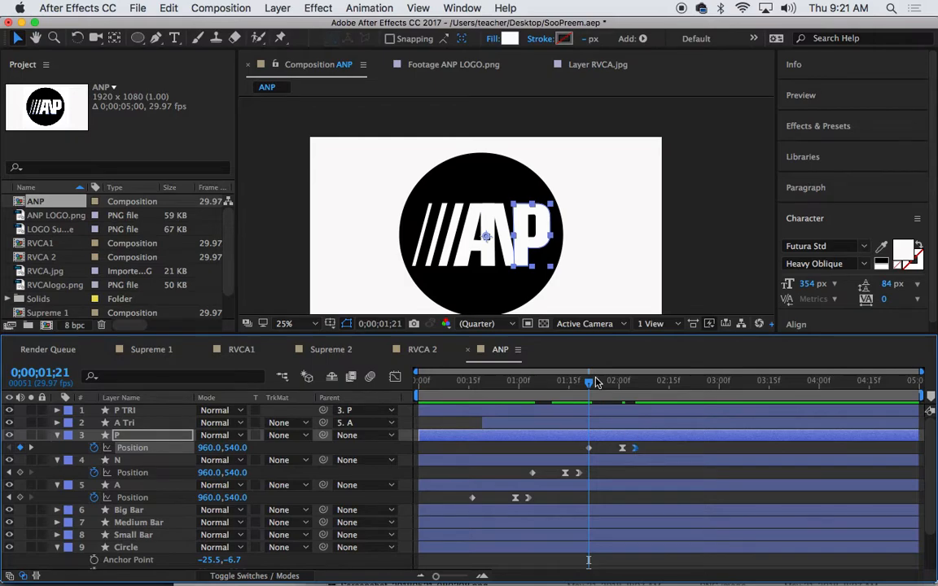
Start P off-right at 1404, 540 on 1;21, nudge it left at 2;01 to overshoot
{"action": "left_click_drag", "start_coordinate": [516, 246], "coordinate": [607, 248]}
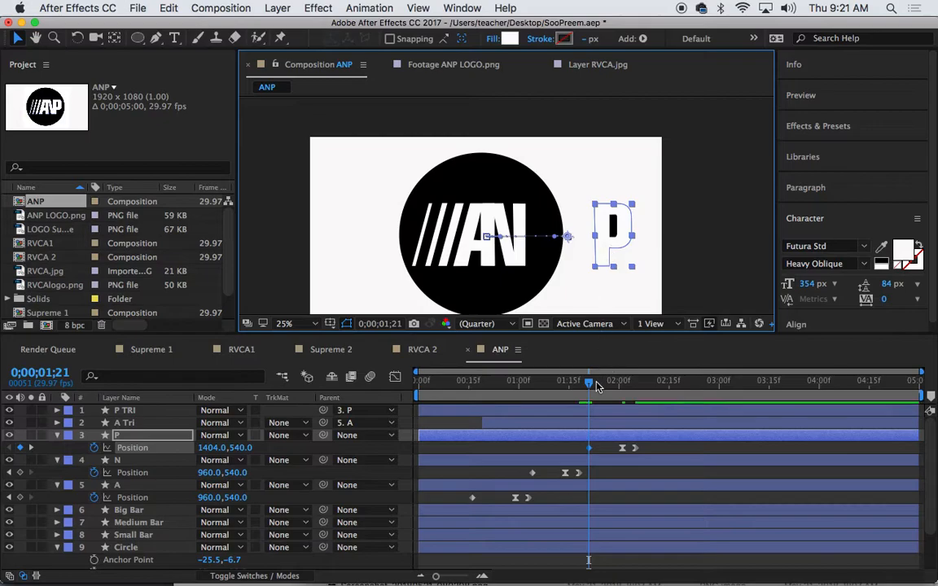
{"action": "left_click_drag", "start_coordinate": [588, 382], "coordinate": [624, 389]}
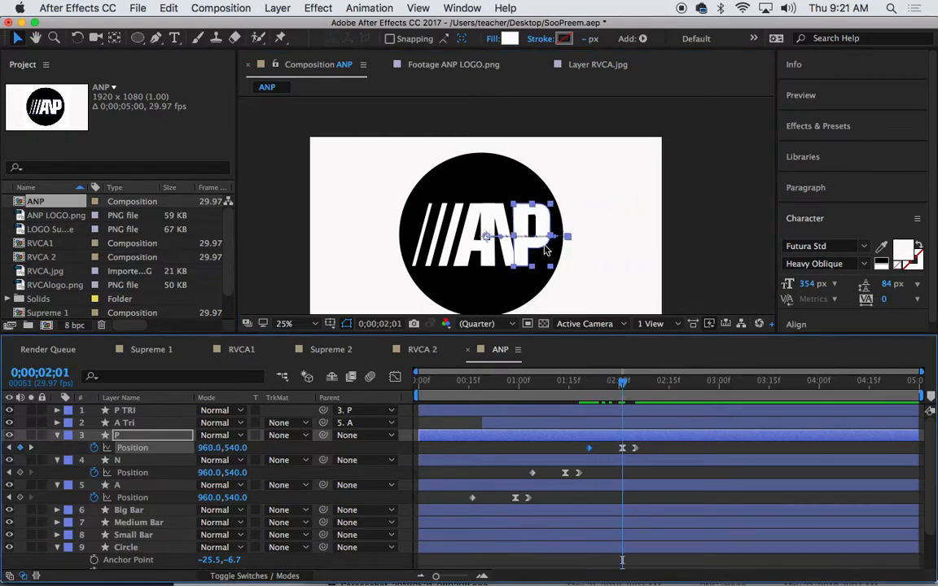
{"action": "left_click_drag", "start_coordinate": [524, 253], "coordinate": [508, 253]}
{"action": "left_click_drag", "start_coordinate": [623, 383], "coordinate": [589, 391]}
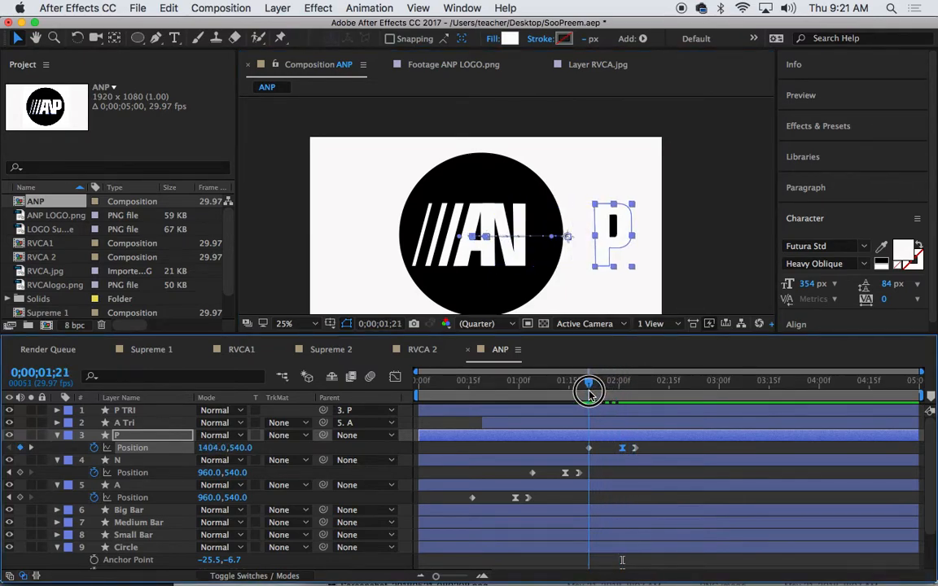
{"action": "left_click", "coordinate": [143, 414]}
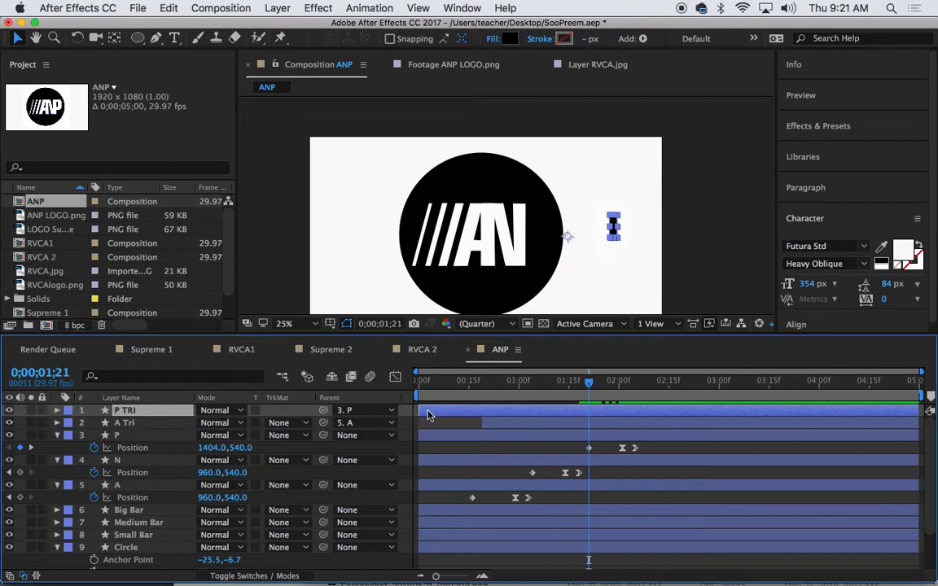
Trim P TRI to begin at 0;00;01;21 and preview the animation
{"action": "left_click_drag", "start_coordinate": [420, 410], "coordinate": [382, 411]}
{"action": "key", "text": "space"}
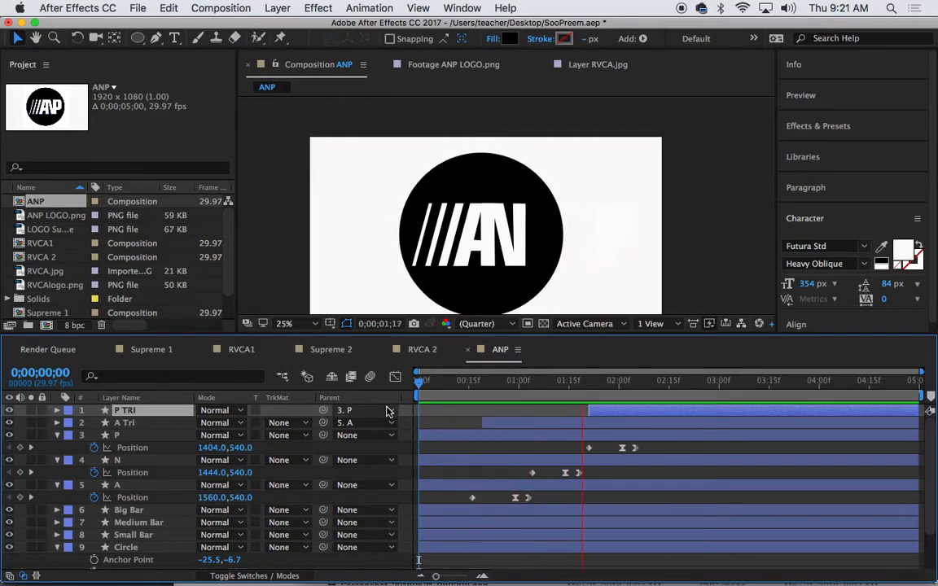
{"action": "key", "text": "space"}
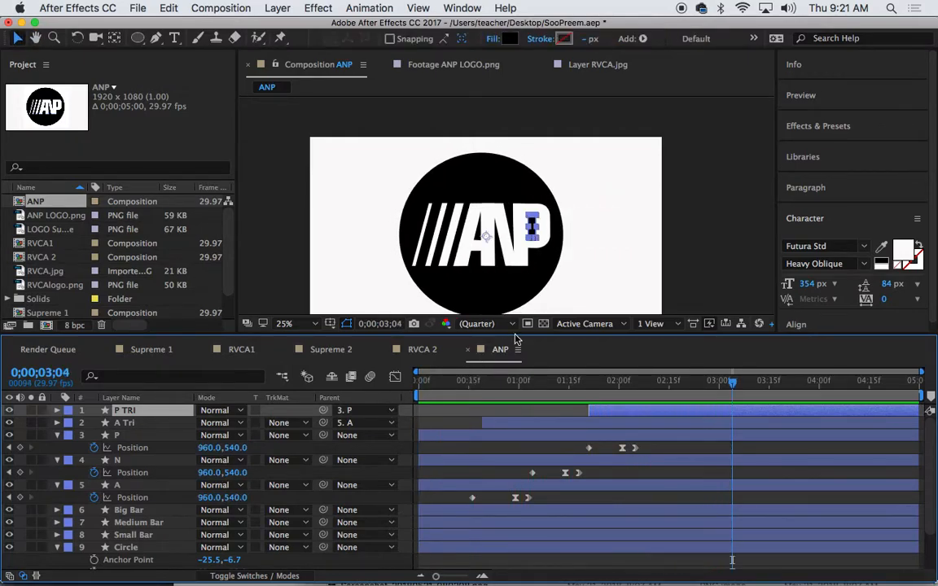